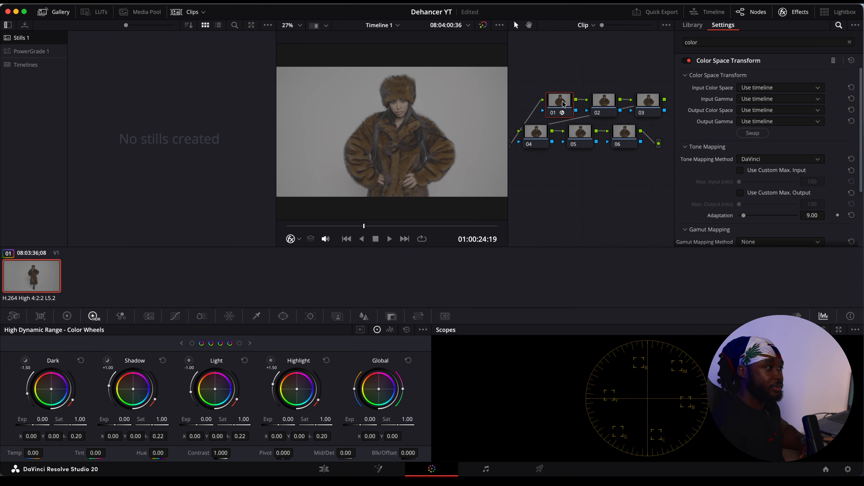
Set the Color Space Transform input on node 01 to Sony S-Gamut3.Cine color space and Sony S-Log3 gamma.
{"action": "left_click", "coordinate": [757, 88]}
{"action": "scroll", "coordinate": [807, 123], "scroll_direction": "down", "scroll_amount": 15}
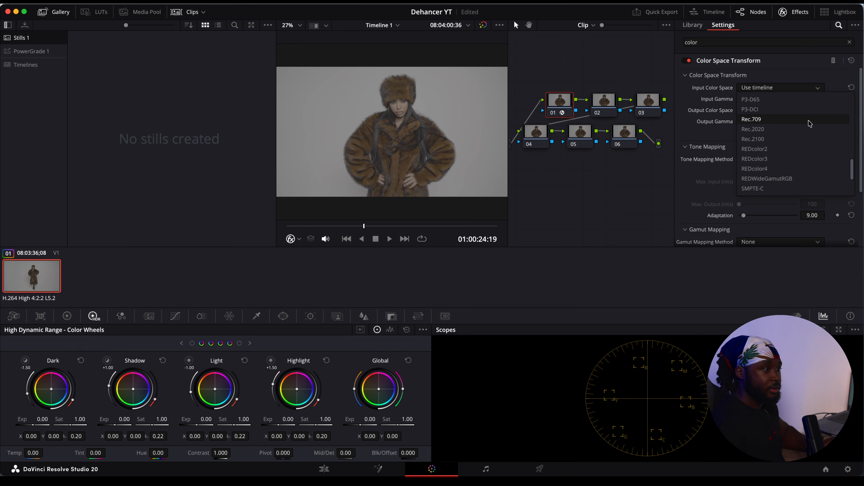
{"action": "left_click", "coordinate": [779, 159]}
{"action": "left_click", "coordinate": [777, 99]}
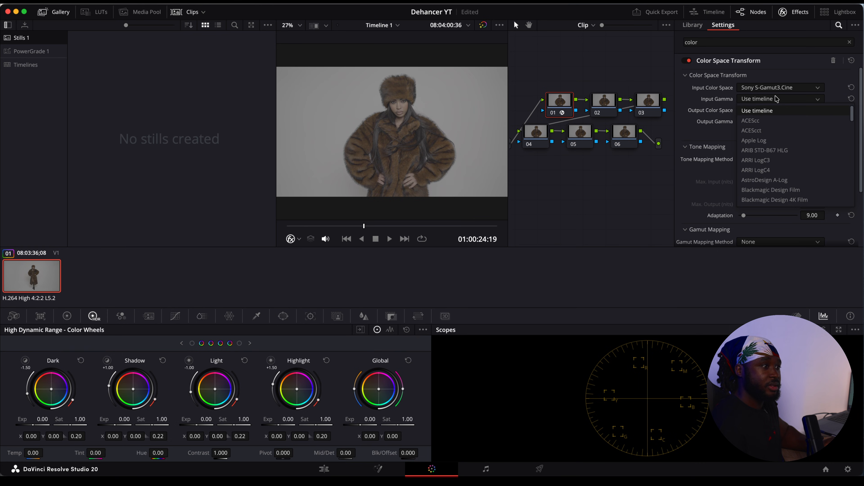
{"action": "scroll", "coordinate": [793, 147], "scroll_direction": "down", "scroll_amount": 10}
{"action": "scroll", "coordinate": [791, 147], "scroll_direction": "down", "scroll_amount": 3}
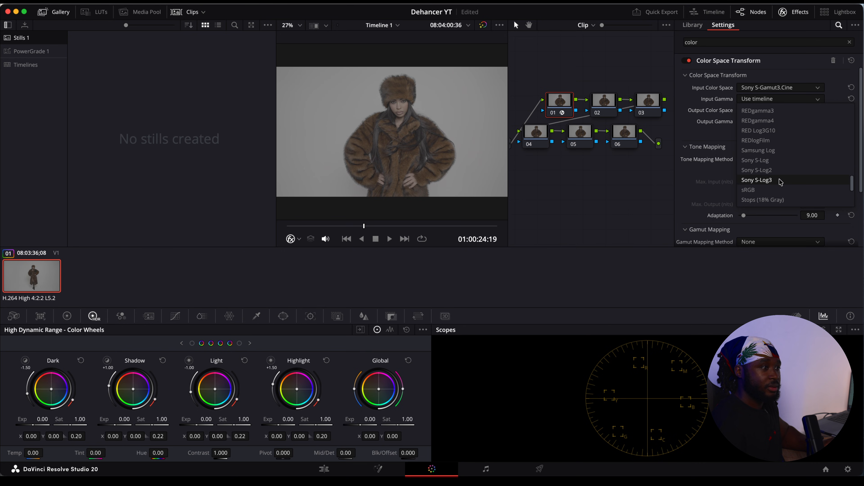
{"action": "left_click", "coordinate": [780, 179]}
Set node 01's transform output to DaVinci Wide Gamut color space and DaVinci Intermediate gamma.
{"action": "left_click", "coordinate": [782, 111]}
{"action": "scroll", "coordinate": [781, 170], "scroll_direction": "down", "scroll_amount": 3}
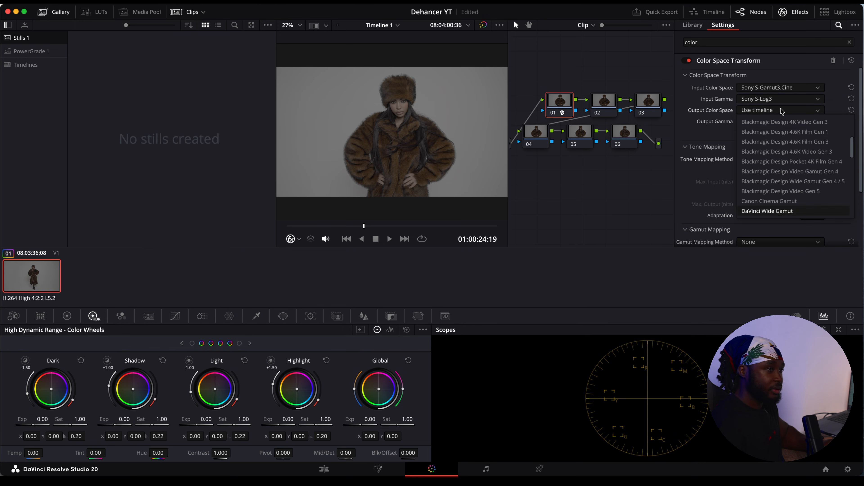
{"action": "left_click", "coordinate": [782, 211]}
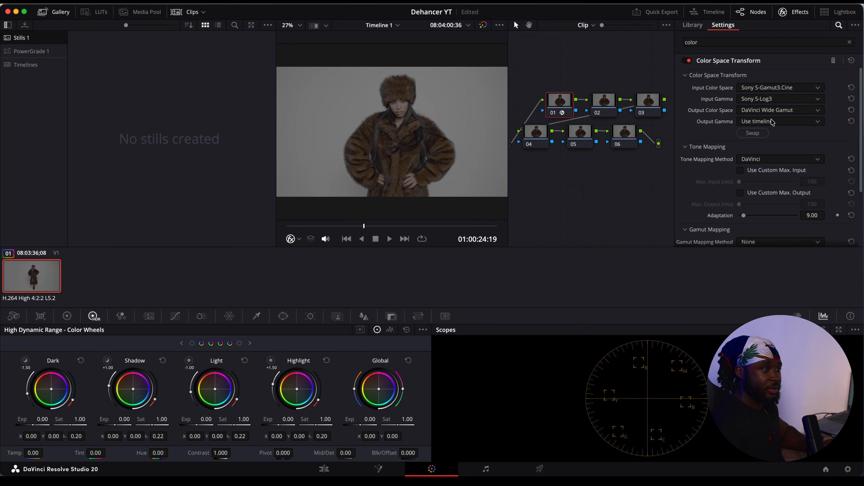
{"action": "left_click", "coordinate": [779, 121]}
{"action": "scroll", "coordinate": [783, 180], "scroll_direction": "down", "scroll_amount": 2}
{"action": "left_click", "coordinate": [782, 173]}
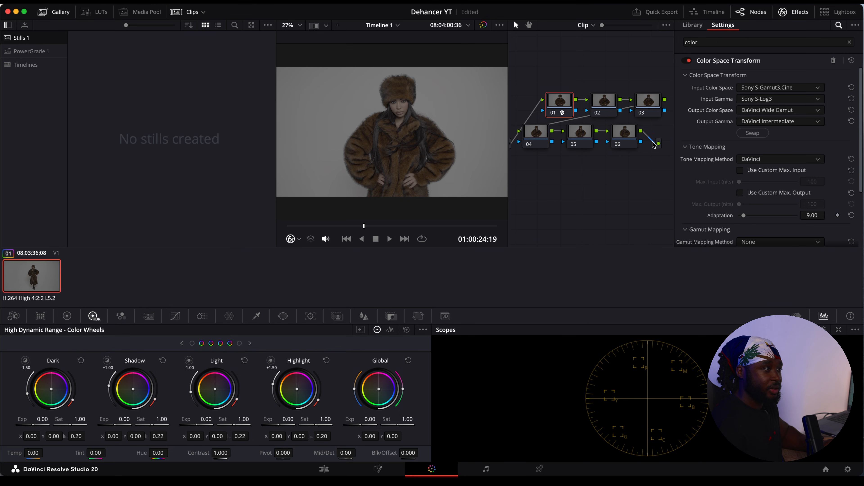
Add a Color Space Transform to node 06 with DaVinci Wide Gamut input color space and DaVinci Intermediate input gamma.
{"action": "left_click", "coordinate": [626, 136]}
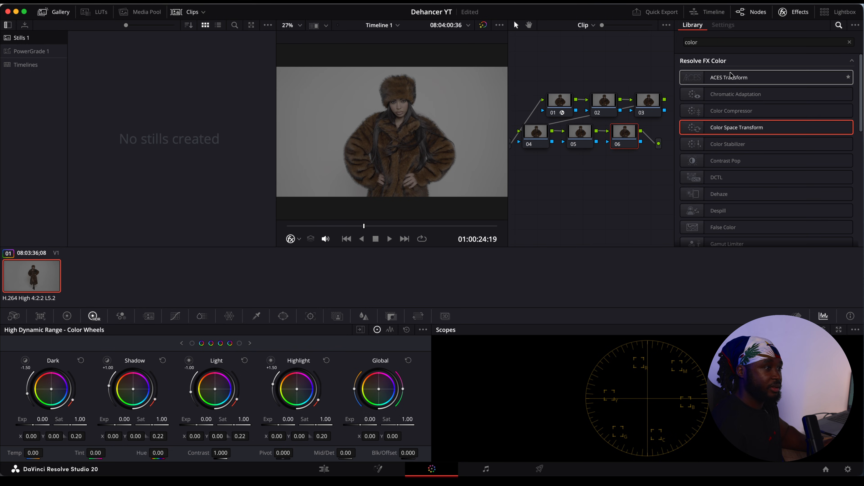
{"action": "left_click_drag", "start_coordinate": [728, 130], "coordinate": [625, 136]}
{"action": "left_click", "coordinate": [793, 87]}
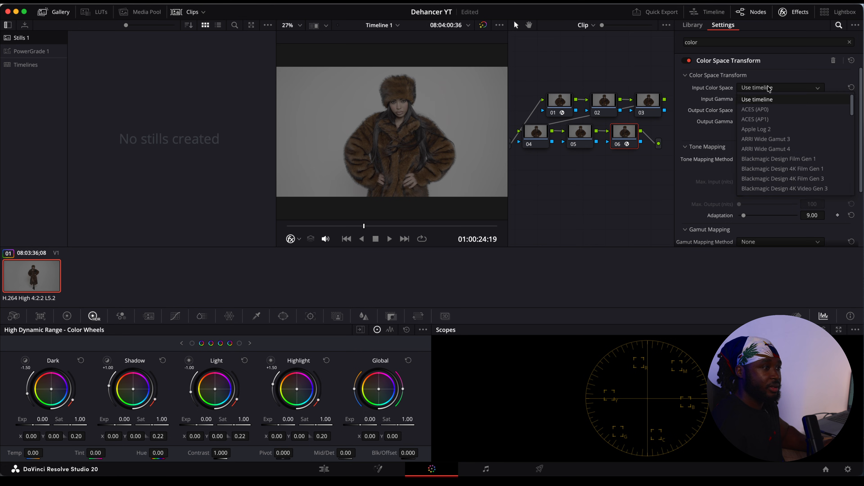
{"action": "scroll", "coordinate": [762, 147], "scroll_direction": "down", "scroll_amount": 5}
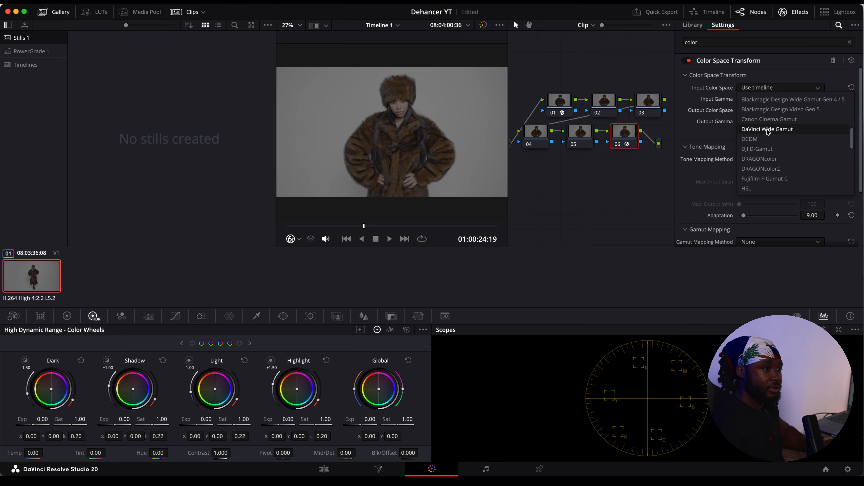
{"action": "left_click", "coordinate": [767, 129]}
{"action": "left_click", "coordinate": [782, 100]}
{"action": "scroll", "coordinate": [789, 157], "scroll_direction": "down", "scroll_amount": 3}
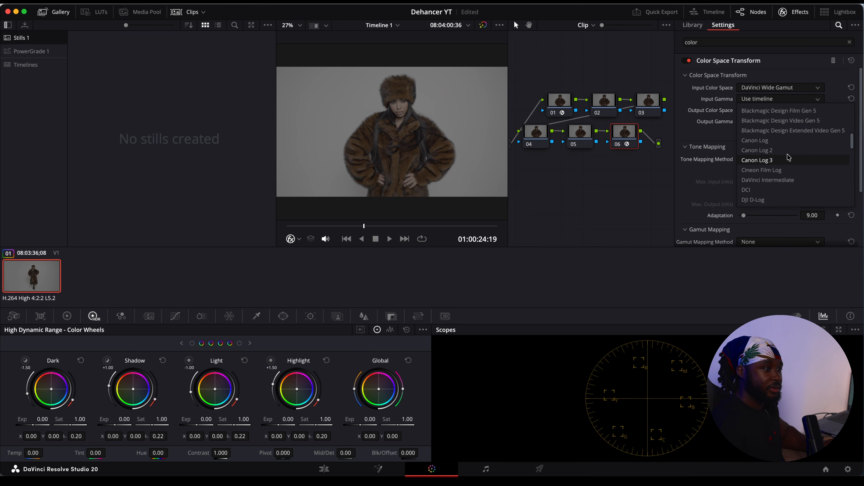
{"action": "left_click", "coordinate": [782, 180]}
Set node 06's transform output to Rec.709 color space and Rec.709-A gamma.
{"action": "left_click", "coordinate": [781, 111]}
{"action": "scroll", "coordinate": [775, 190], "scroll_direction": "down", "scroll_amount": 4}
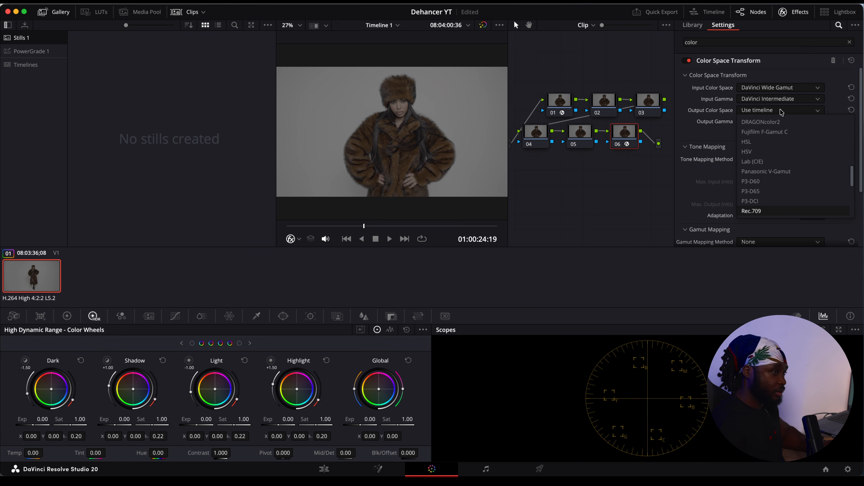
{"action": "left_click", "coordinate": [775, 191]}
{"action": "left_click", "coordinate": [772, 122]}
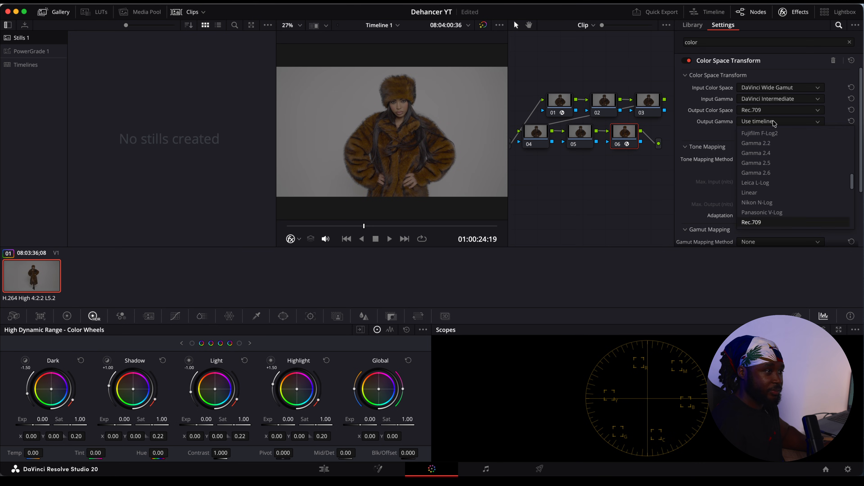
{"action": "scroll", "coordinate": [774, 143], "scroll_direction": "down", "scroll_amount": 5}
{"action": "left_click", "coordinate": [772, 203]}
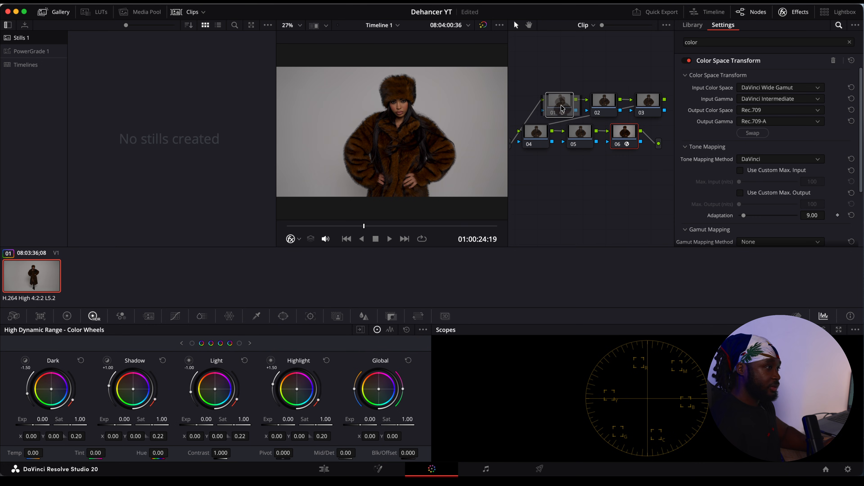
Toggle nodes 01 and 06 off and on to compare the image with and without the color space transforms.
{"action": "key", "text": "ctrl+d"}
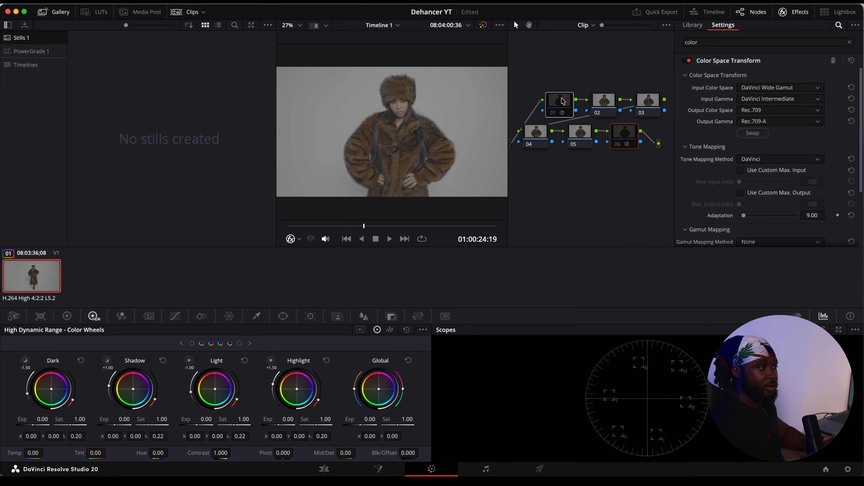
{"action": "key", "text": "ctrl+d"}
{"action": "key", "text": "ctrl+d"}
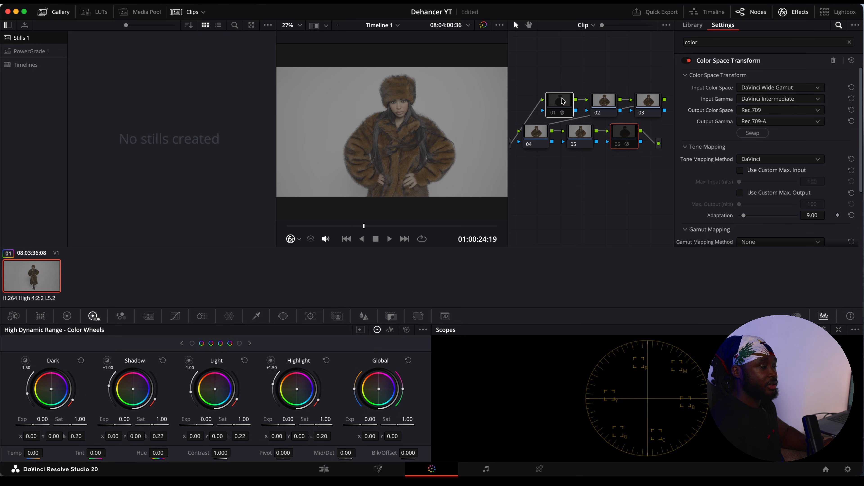
{"action": "key", "text": "ctrl+d"}
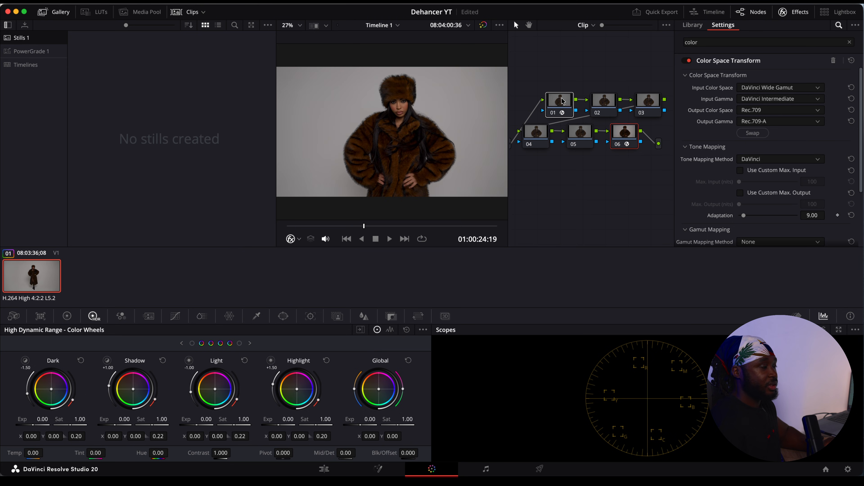
{"action": "key", "text": "ctrl+d"}
{"action": "key", "text": "ctrl+d"}
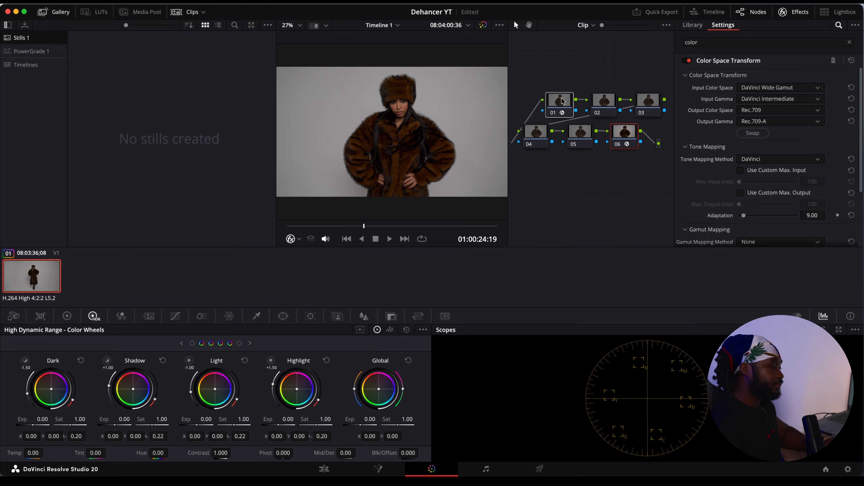
{"action": "left_click", "coordinate": [592, 99]}
{"action": "left_click", "coordinate": [645, 101]}
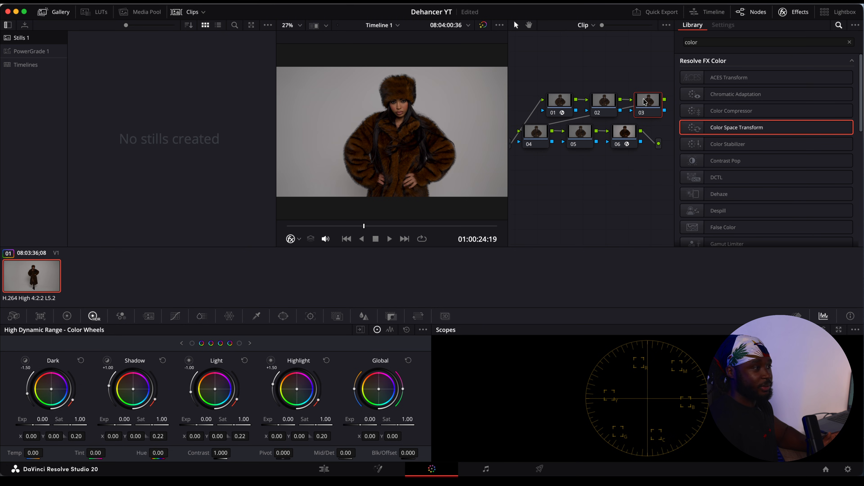
{"action": "left_click", "coordinate": [617, 106]}
{"action": "left_click", "coordinate": [644, 103]}
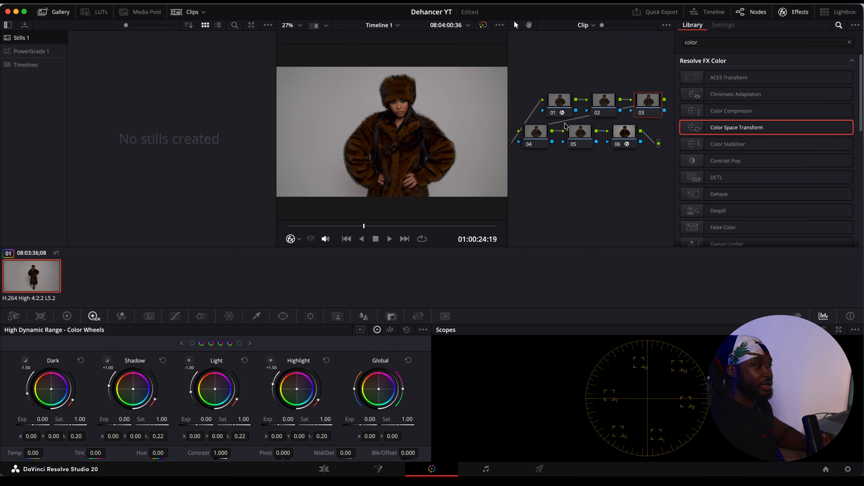
{"action": "left_click", "coordinate": [538, 133]}
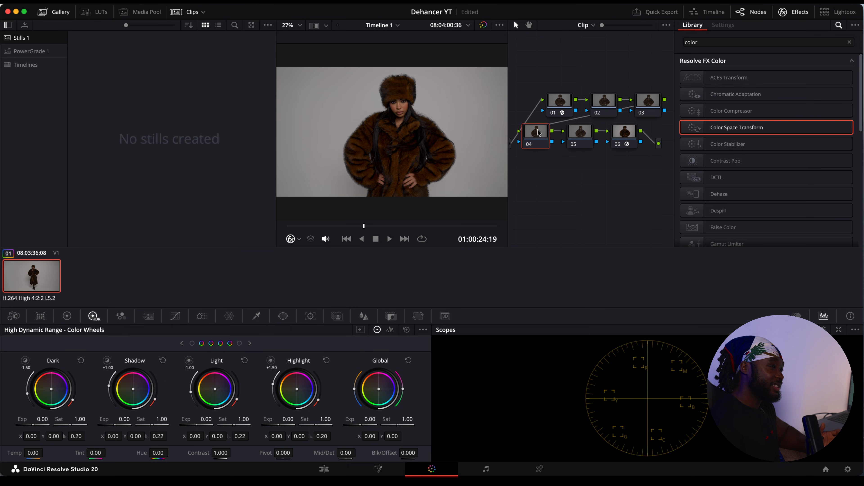
Label node 02 as EXP.
{"action": "left_click", "coordinate": [616, 104]}
{"action": "right_click", "coordinate": [600, 103]}
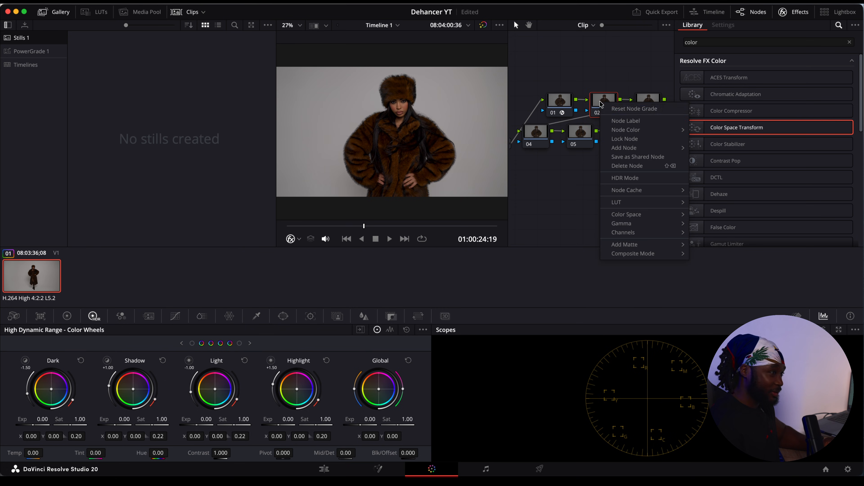
{"action": "left_click", "coordinate": [629, 122]}
{"action": "type", "text": "EXP"}
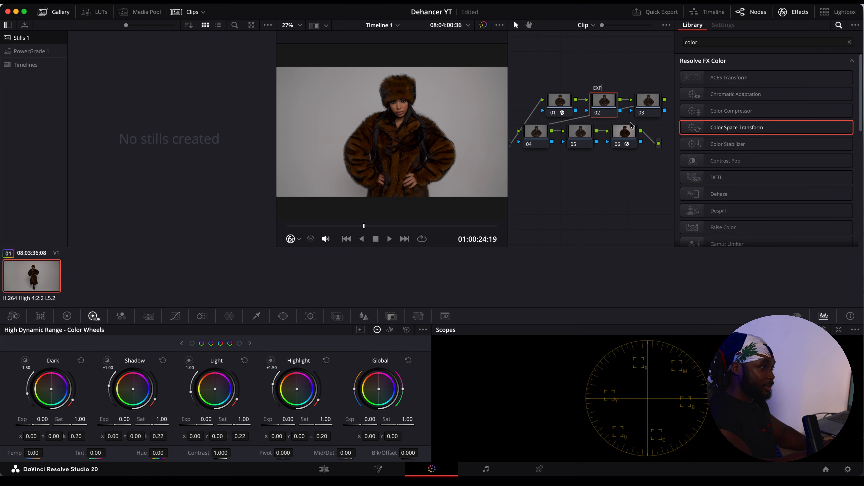
{"action": "key", "text": "Caps_Lock"}
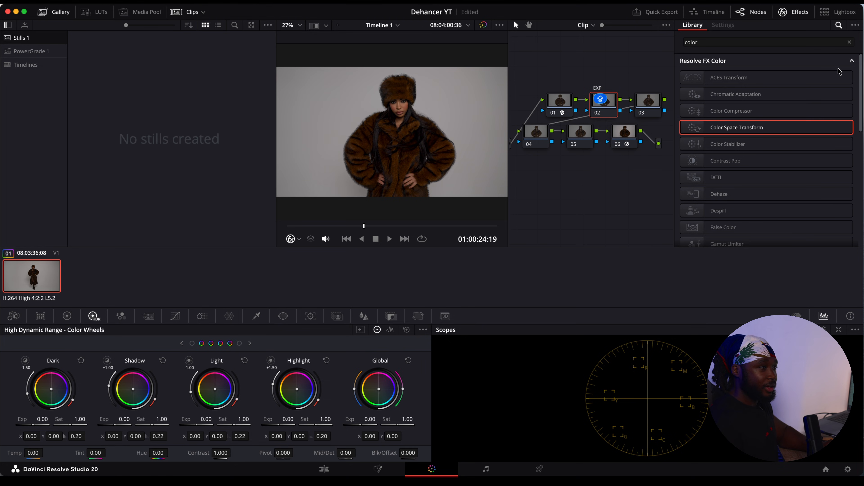
Label node 03 as WB.
{"action": "left_click", "coordinate": [645, 104]}
{"action": "right_click", "coordinate": [644, 106]}
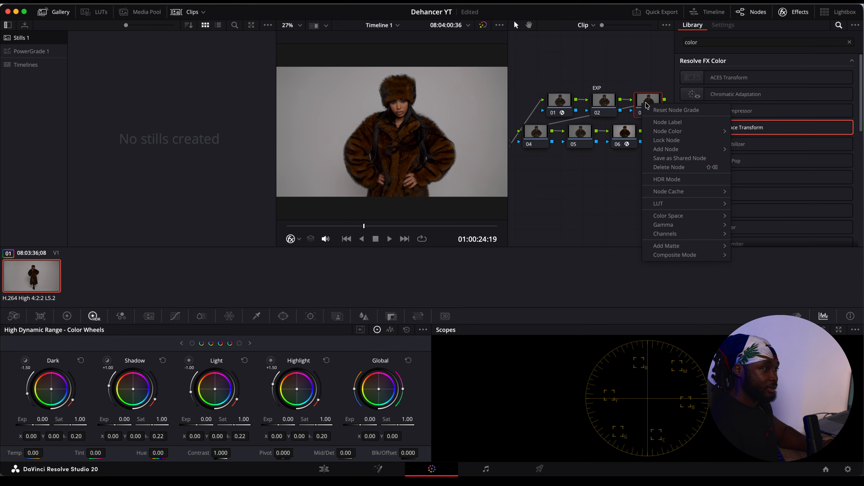
{"action": "left_click", "coordinate": [685, 124]}
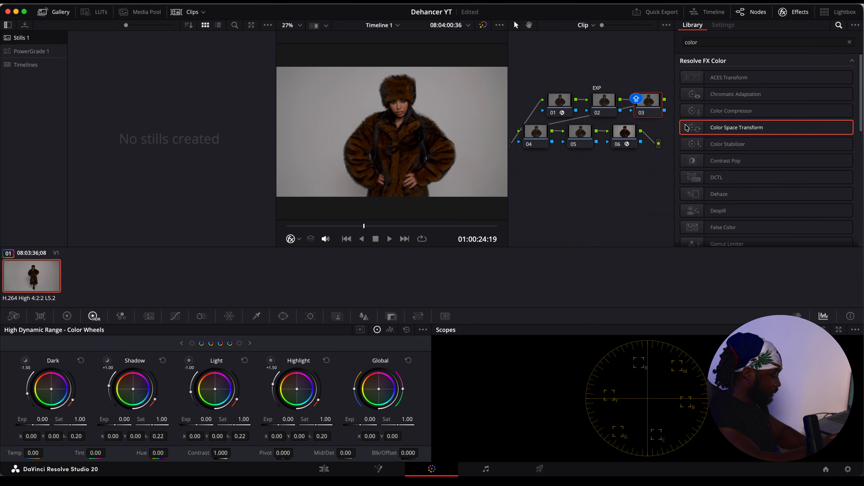
{"action": "type", "text": "WB"}
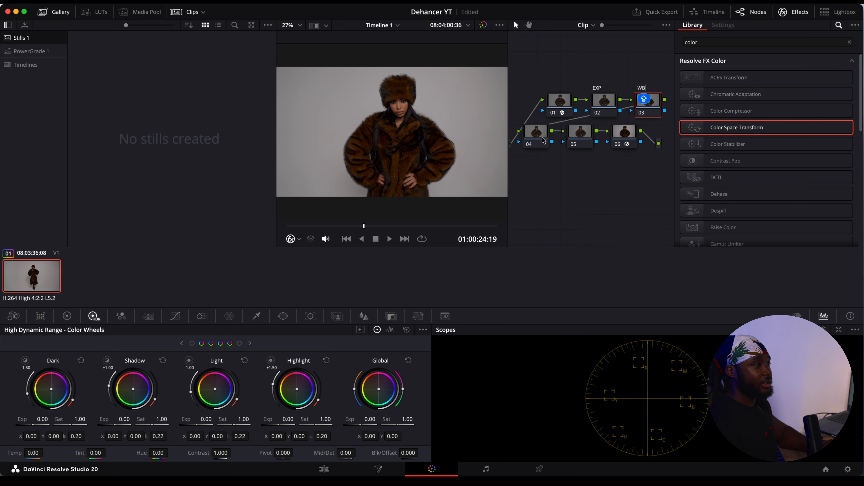
Label node 04 as HSV.
{"action": "left_click", "coordinate": [543, 139]}
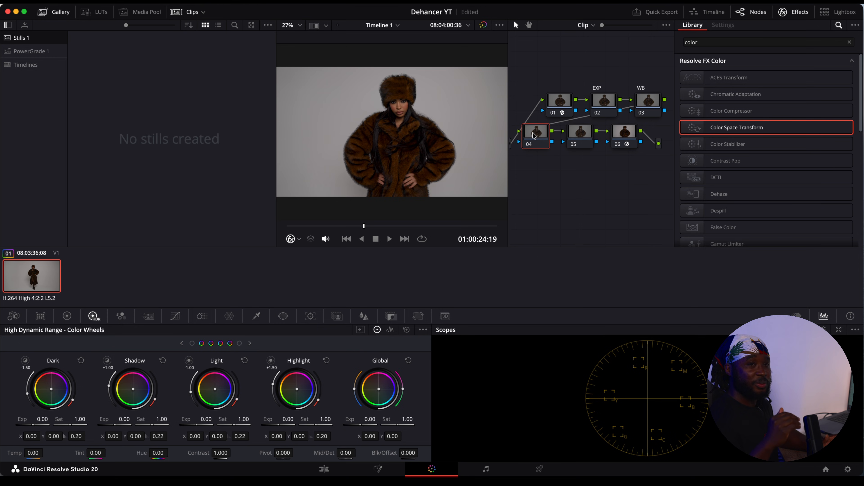
{"action": "right_click", "coordinate": [534, 135]}
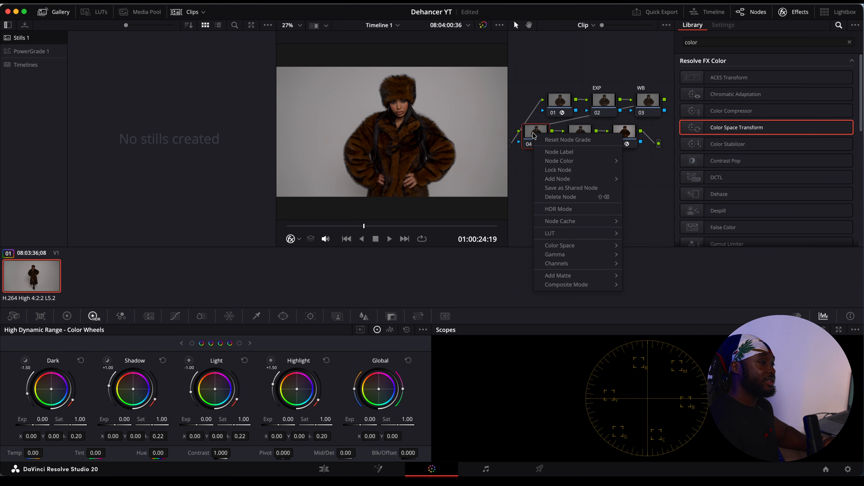
{"action": "left_click", "coordinate": [574, 144]}
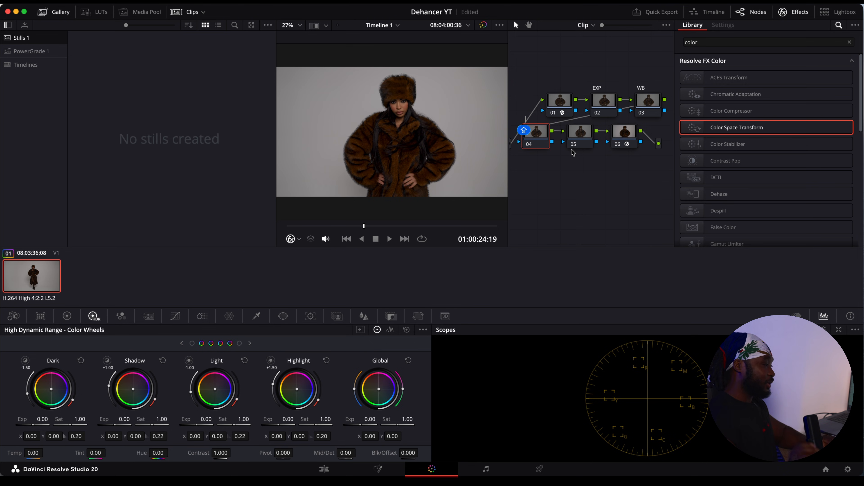
{"action": "type", "text": "HSV"}
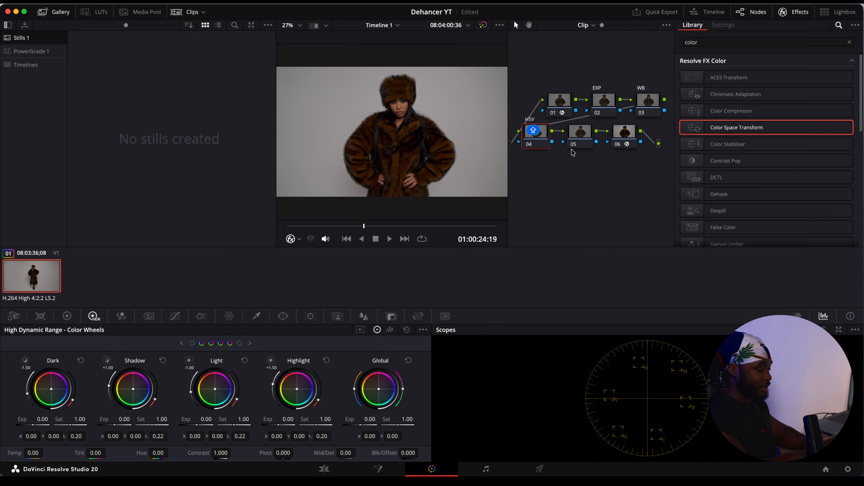
{"action": "key", "text": "Return"}
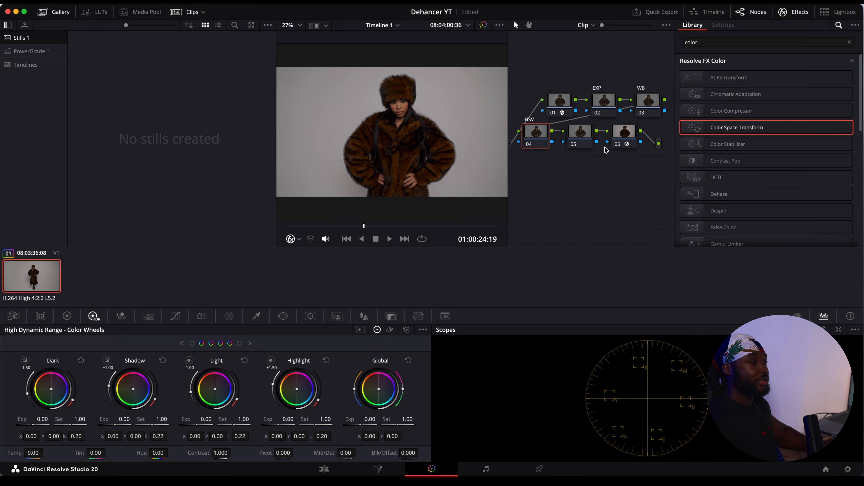
Label node 05 as CONT.
{"action": "left_click", "coordinate": [579, 134]}
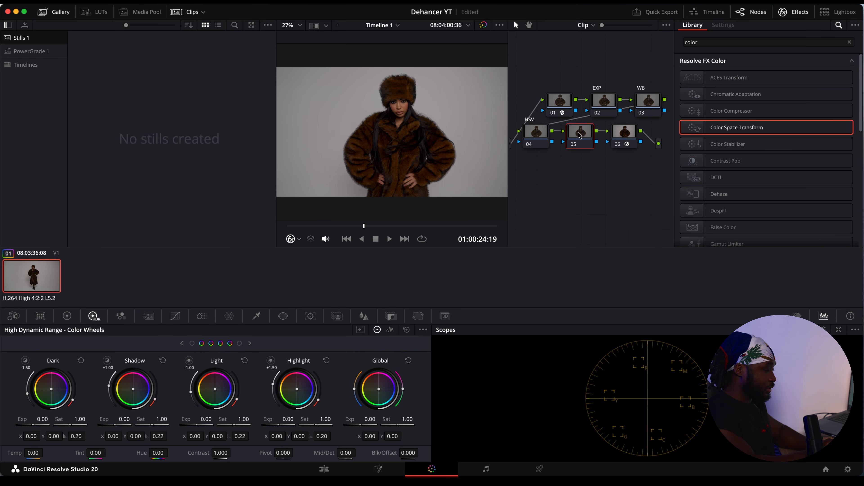
{"action": "right_click", "coordinate": [579, 135]}
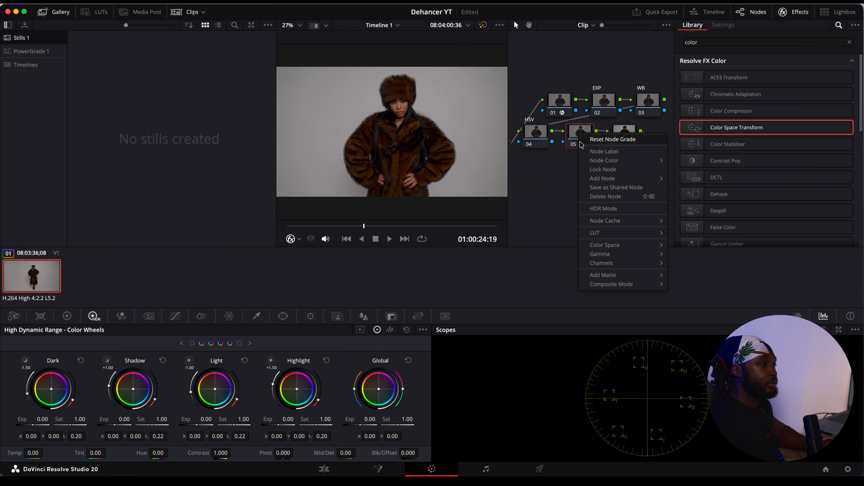
{"action": "left_click", "coordinate": [596, 152]}
{"action": "type", "text": "CONT"}
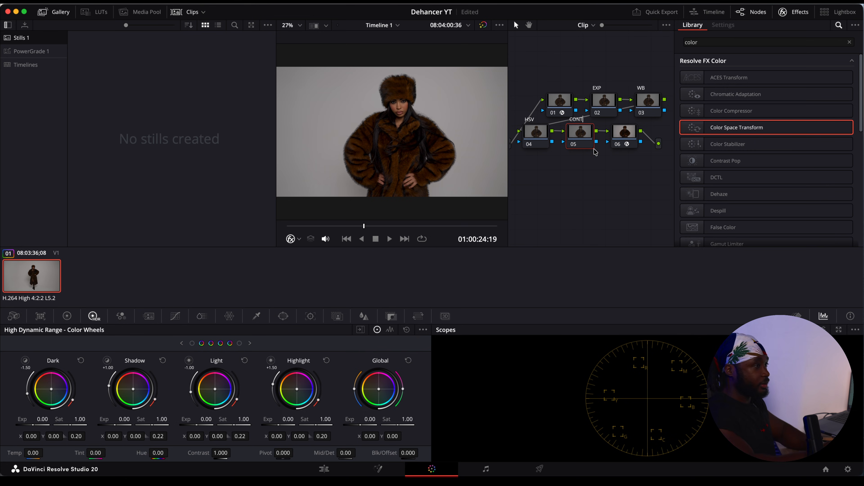
{"action": "key", "text": "Return"}
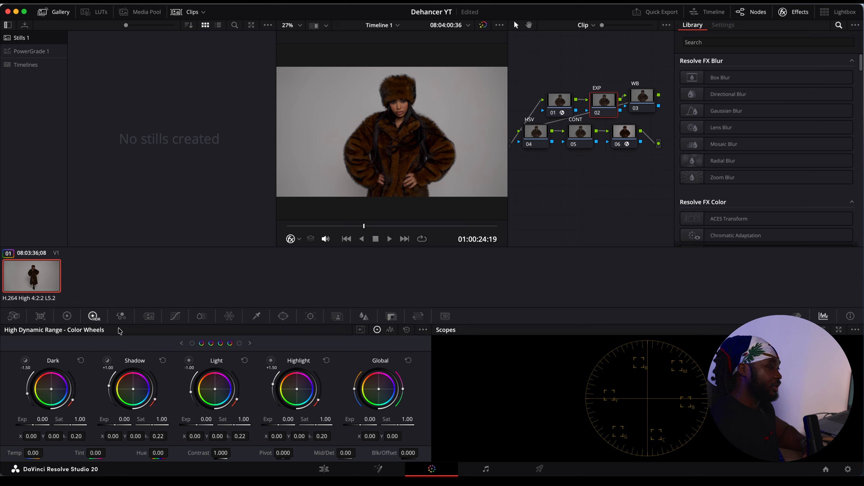
Try raising the EXP node's HDR Global exposure to 0.32 and reset the Global adjustment.
{"action": "left_click", "coordinate": [67, 316]}
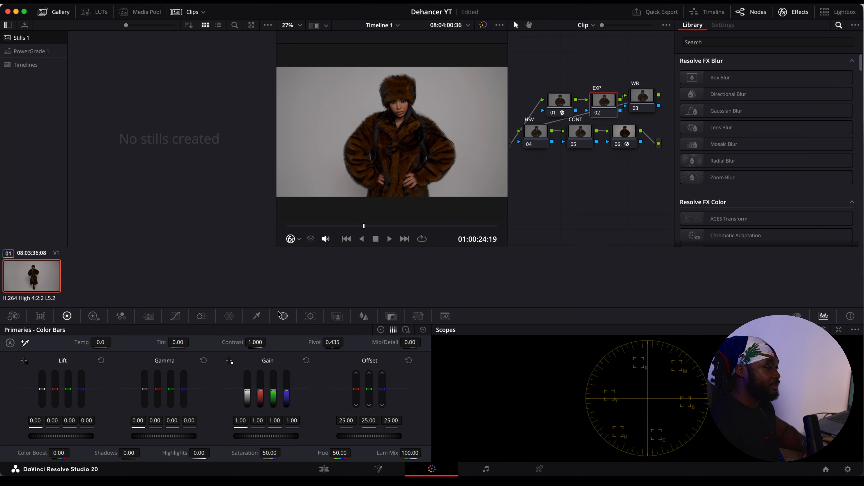
{"action": "left_click", "coordinate": [380, 329]}
{"action": "left_click", "coordinate": [92, 317]}
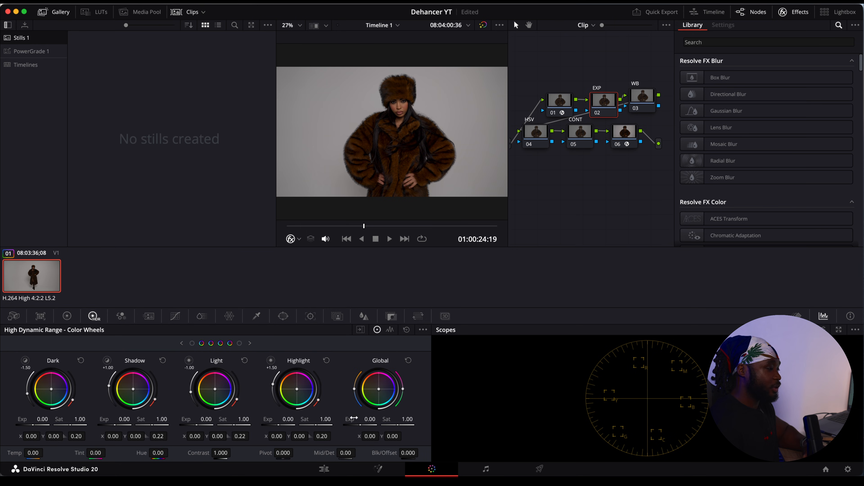
{"action": "left_click_drag", "start_coordinate": [369, 419], "coordinate": [378, 419]}
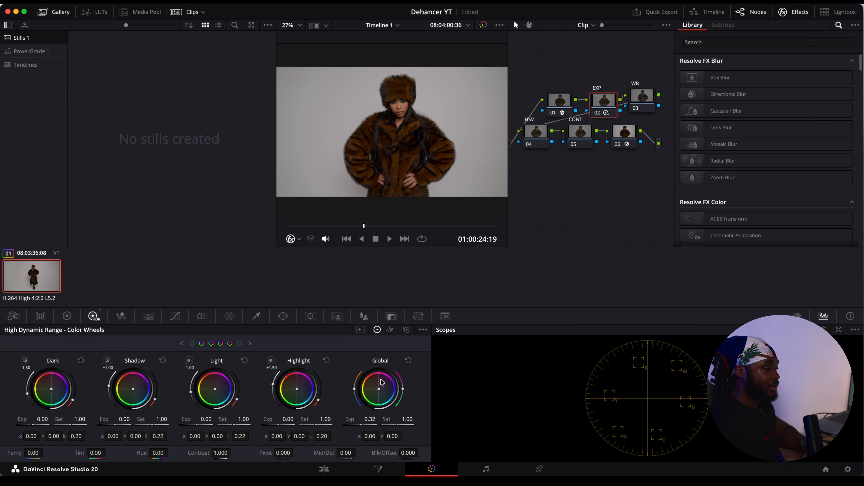
{"action": "left_click", "coordinate": [408, 360]}
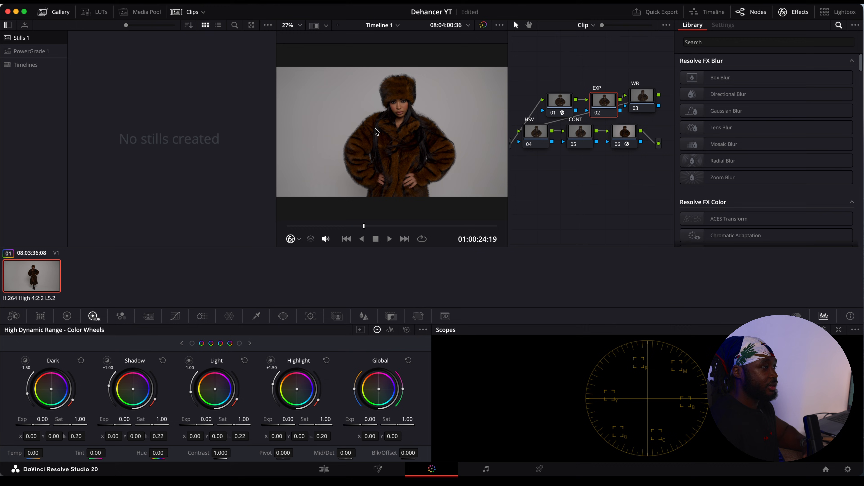
Try shifting the WB node's primary Gain toward blue, to about 0.97 red, 0.99 green and 1.16 blue.
{"action": "left_click", "coordinate": [646, 98]}
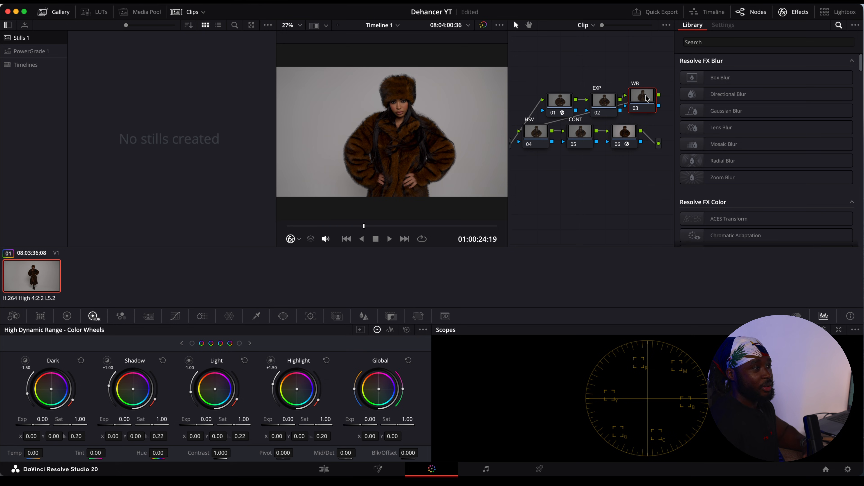
{"action": "right_click", "coordinate": [644, 99]}
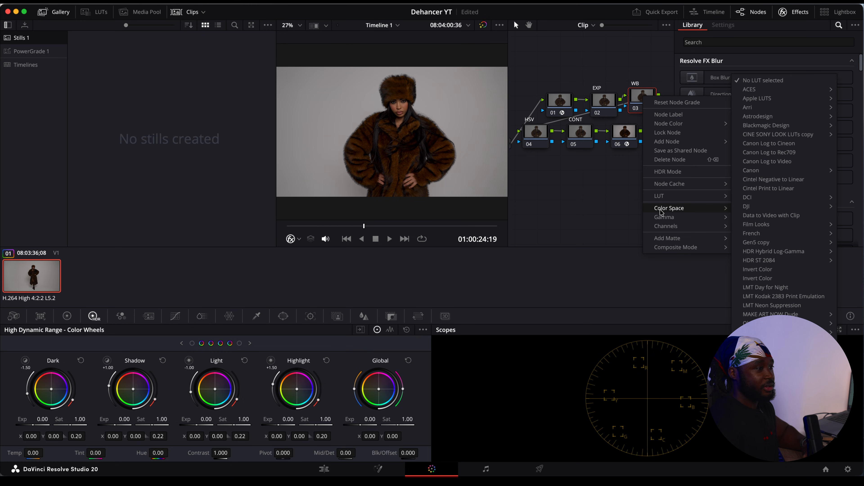
{"action": "mouse_move", "coordinate": [660, 218]}
{"action": "left_click", "coordinate": [764, 20]}
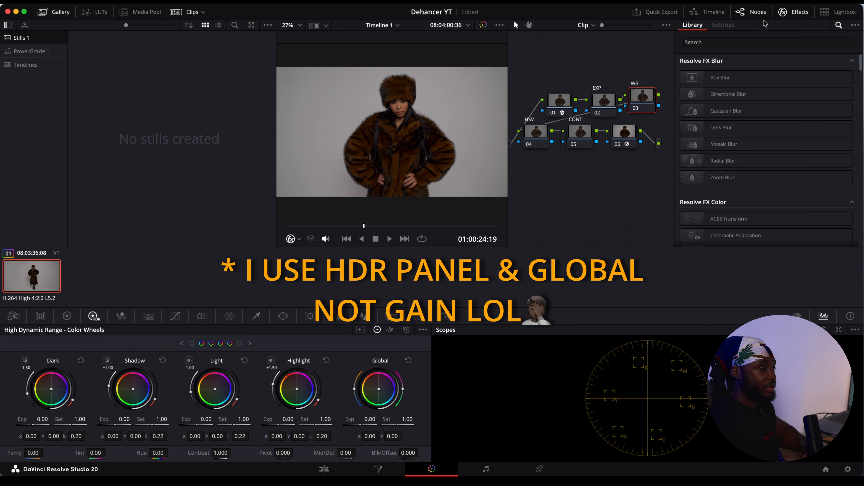
{"action": "left_click", "coordinate": [67, 317]}
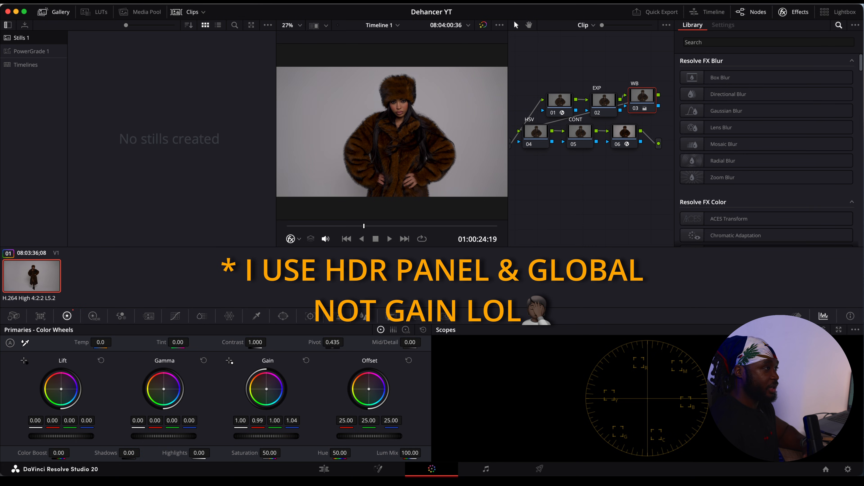
{"action": "left_click_drag", "start_coordinate": [267, 389], "coordinate": [267, 390]}
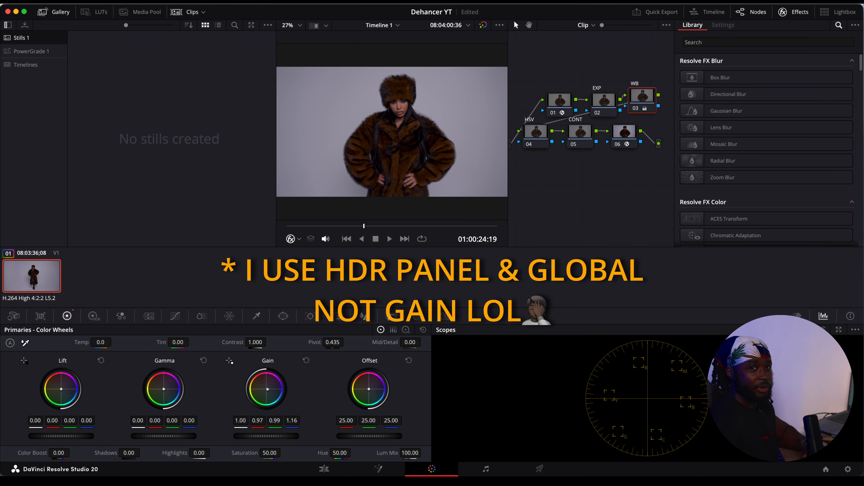
Disable channels 1 and 3 on the HSV node and set its color space to HSV.
{"action": "left_click", "coordinate": [529, 142]}
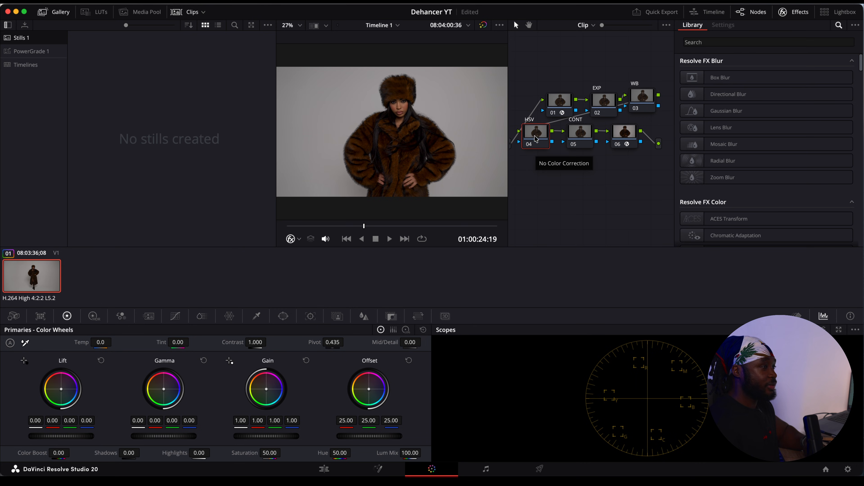
{"action": "right_click", "coordinate": [536, 138]}
{"action": "mouse_move", "coordinate": [578, 266]}
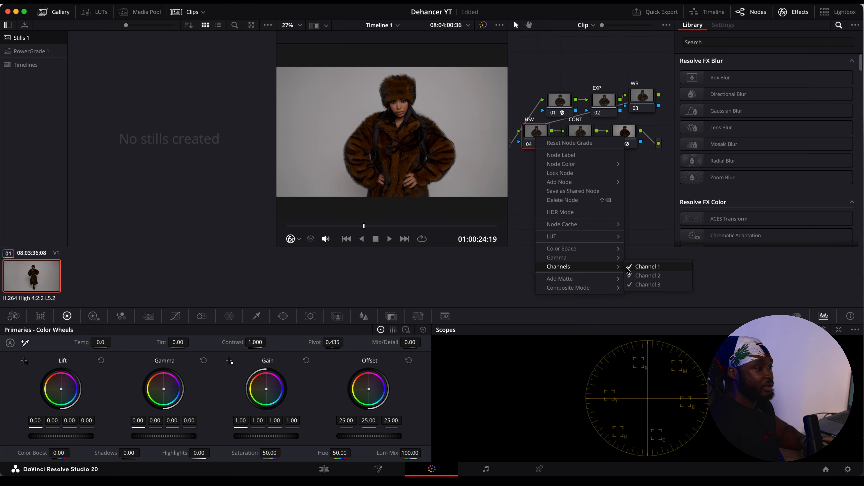
{"action": "left_click", "coordinate": [627, 268]}
{"action": "right_click", "coordinate": [536, 137]}
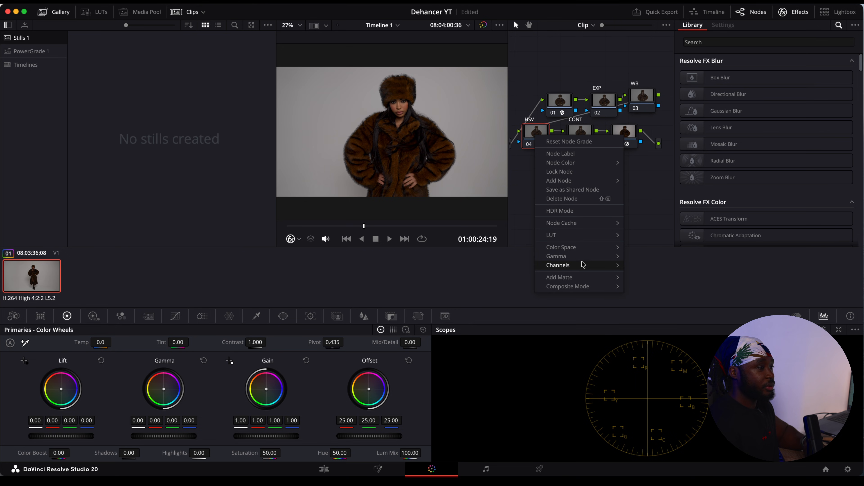
{"action": "left_click", "coordinate": [647, 282]}
{"action": "right_click", "coordinate": [541, 137]}
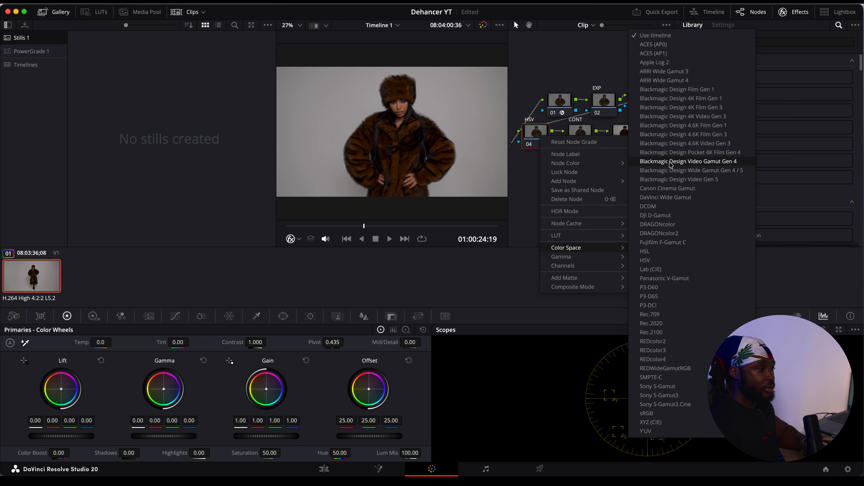
{"action": "left_click", "coordinate": [657, 260]}
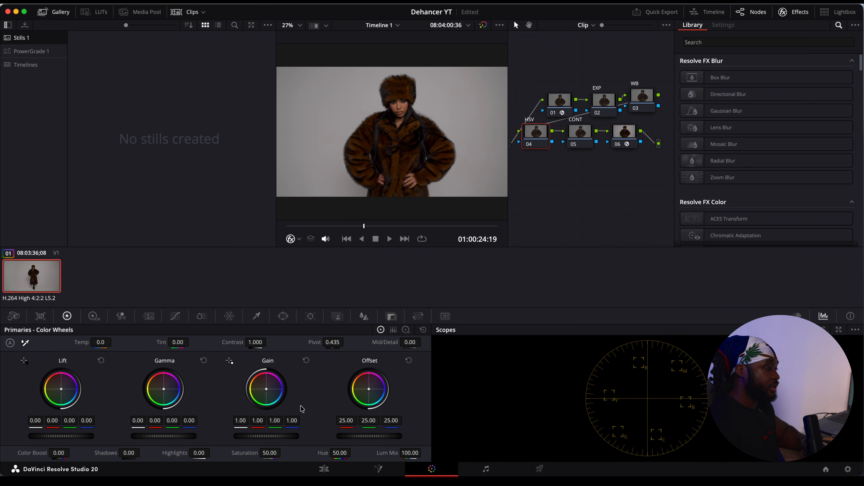
Try raising the master Gain on the HSV node.
{"action": "left_click_drag", "start_coordinate": [261, 438], "coordinate": [294, 439]}
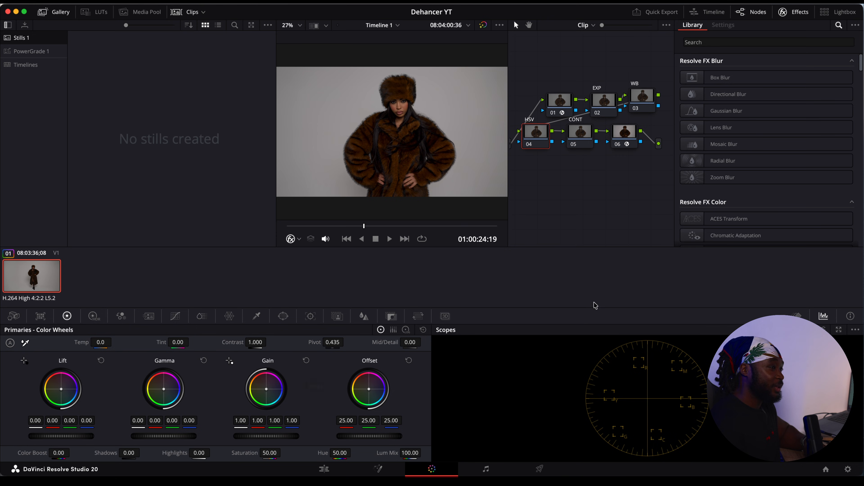
Set the HDR pivot of the CONT node to 0.335.
{"action": "left_click", "coordinate": [585, 132]}
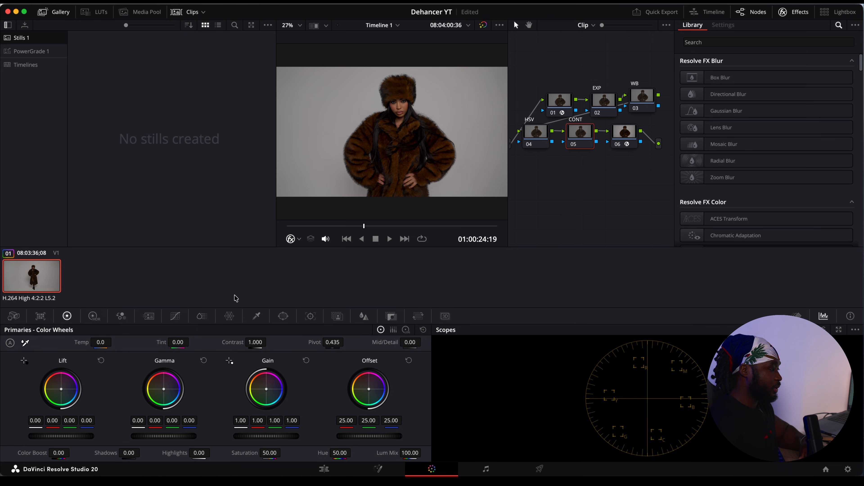
{"action": "left_click", "coordinate": [94, 316]}
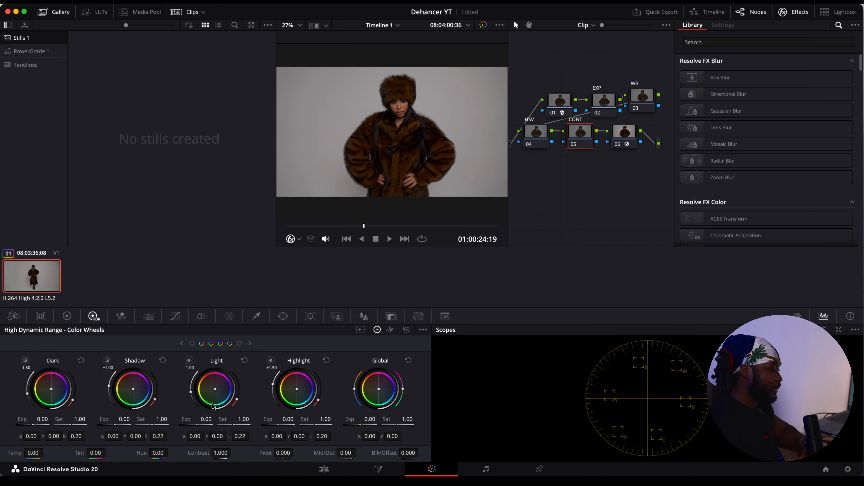
{"action": "left_click", "coordinate": [289, 453]}
{"action": "type", "text": ".33"}
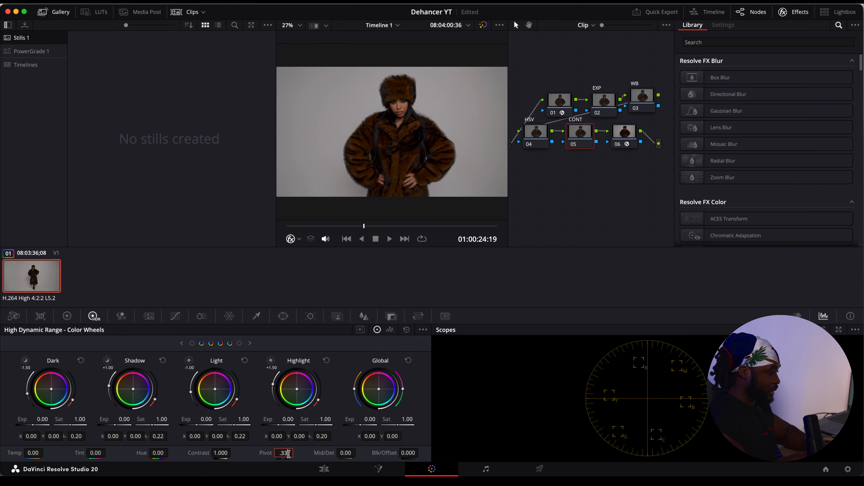
{"action": "type", "text": "5"}
{"action": "key", "text": "Return"}
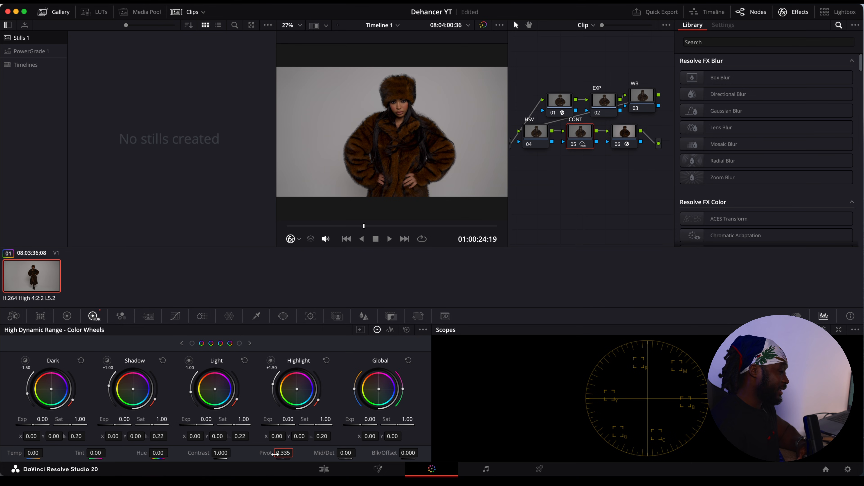
Try different HDR contrast amounts on the CONT node and reset the contrast.
{"action": "left_click_drag", "start_coordinate": [197, 454], "coordinate": [234, 452]}
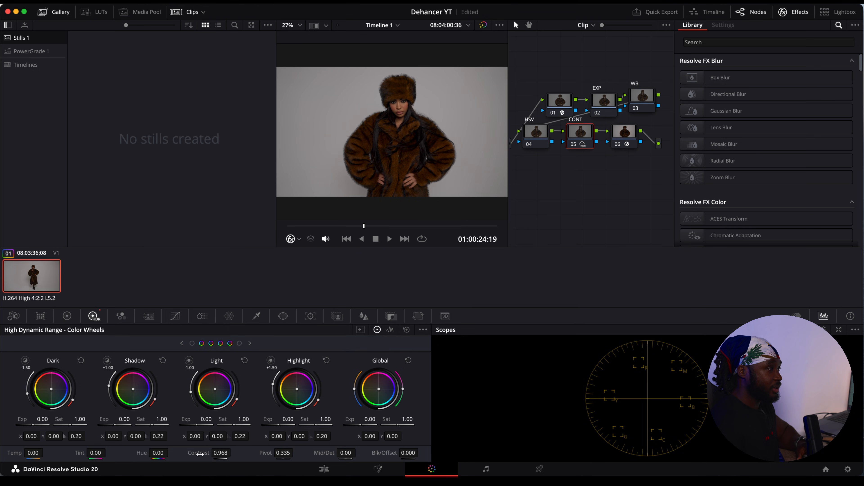
{"action": "double_click", "coordinate": [200, 454]}
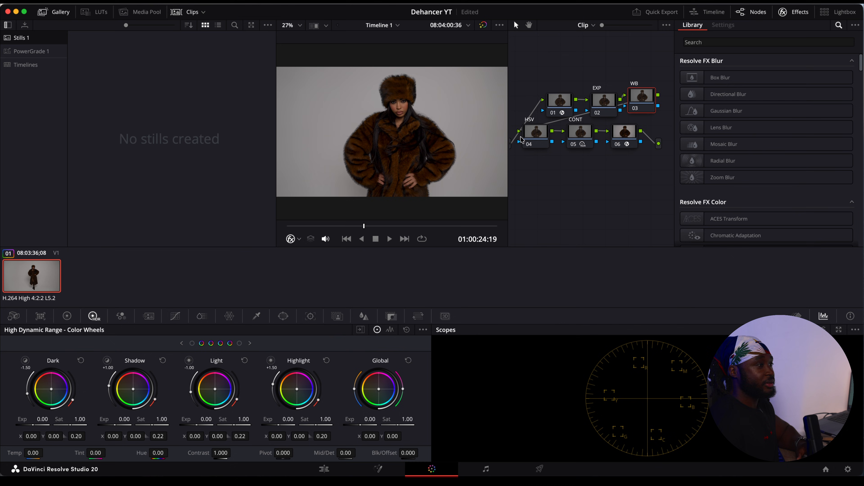
Move the output transform node farther from CONT and add a serial node directly after CONT.
{"action": "left_click", "coordinate": [537, 133]}
{"action": "left_click", "coordinate": [581, 136]}
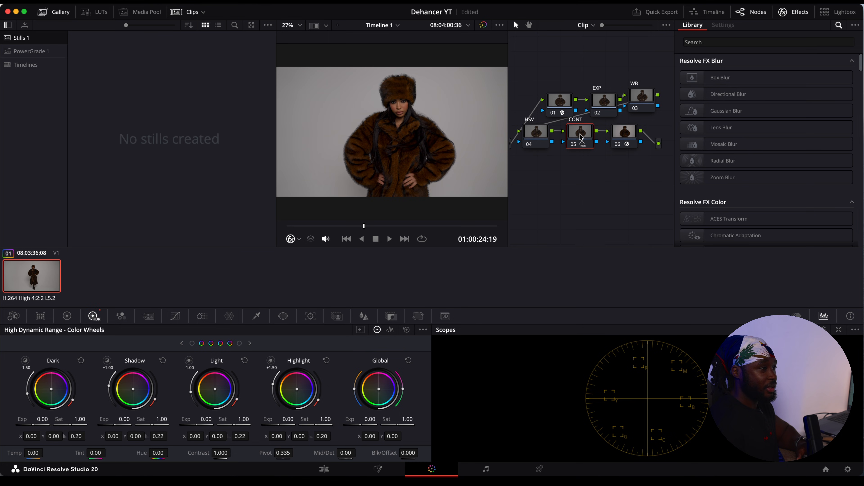
{"action": "left_click_drag", "start_coordinate": [630, 138], "coordinate": [644, 138]}
{"action": "left_click", "coordinate": [582, 136]}
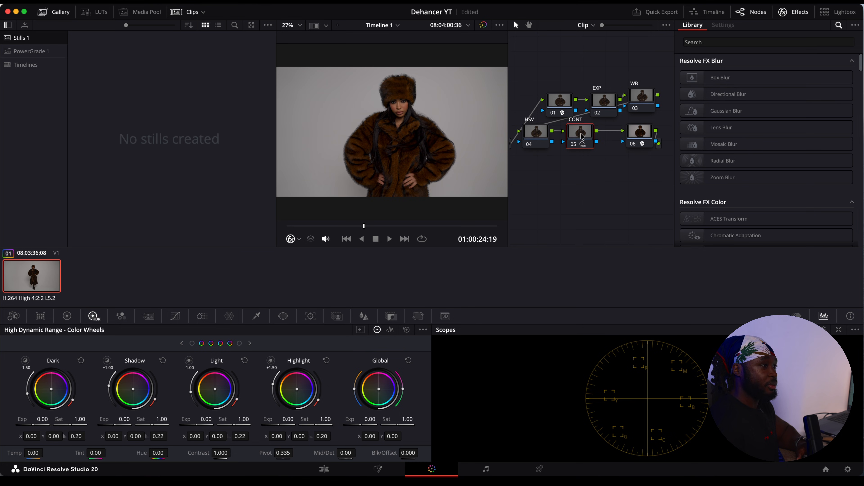
{"action": "key", "text": "alt+s"}
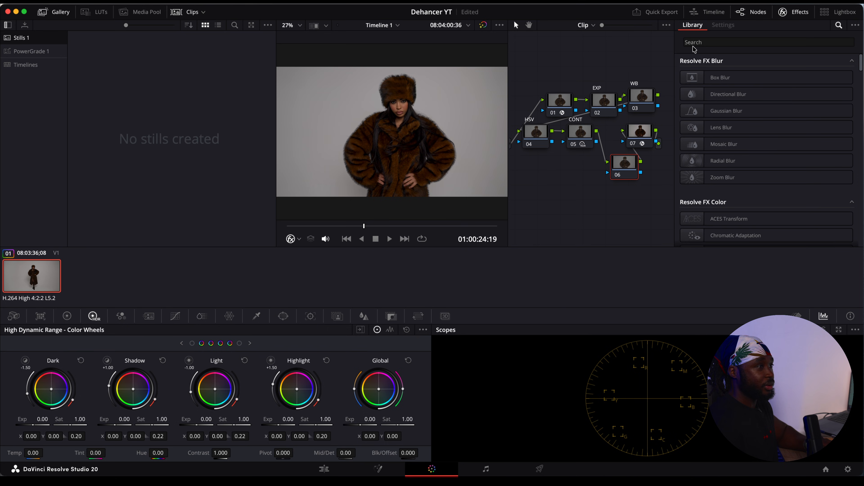
Search the effects library for "deh" and apply Dehancer Pro 7.4.0 to new node 06.
{"action": "left_click", "coordinate": [704, 40]}
{"action": "type", "text": "deh"}
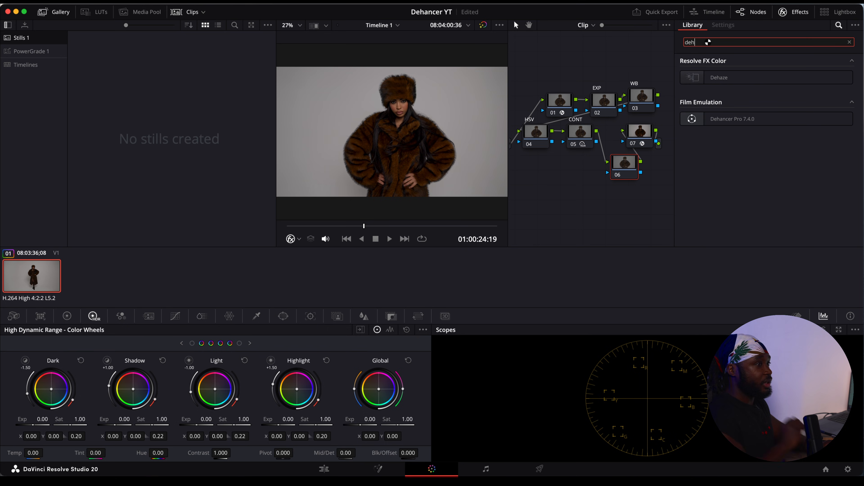
{"action": "left_click_drag", "start_coordinate": [728, 119], "coordinate": [625, 165]}
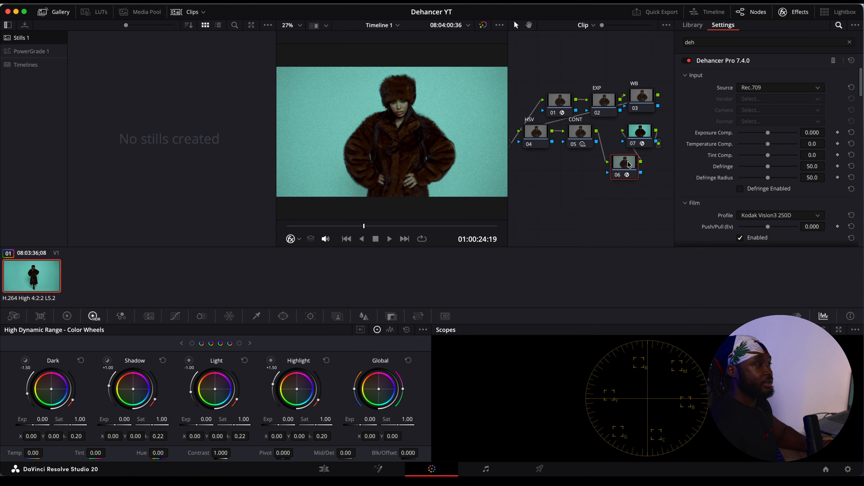
Set Dehancer's input source to Choose Camera, with vendor Sony, camera Cinema Line FX3 and format S-Log3 S-Gamut3.Cine.
{"action": "left_click", "coordinate": [763, 88]}
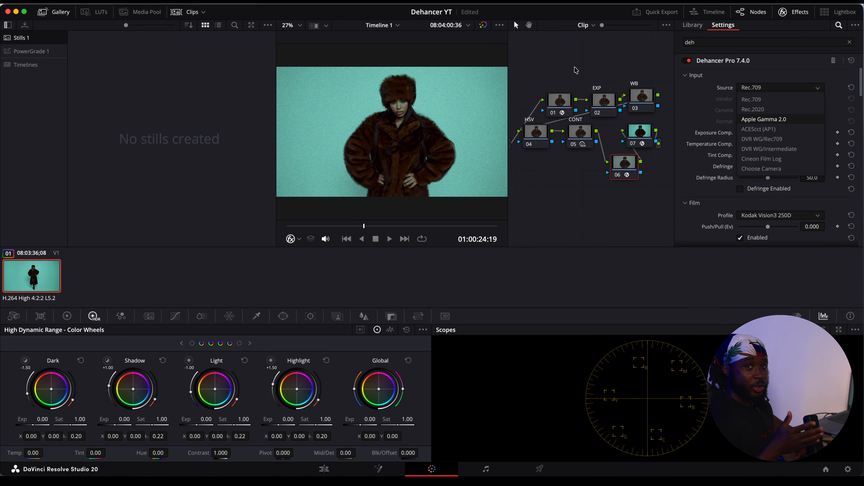
{"action": "left_click", "coordinate": [783, 169]}
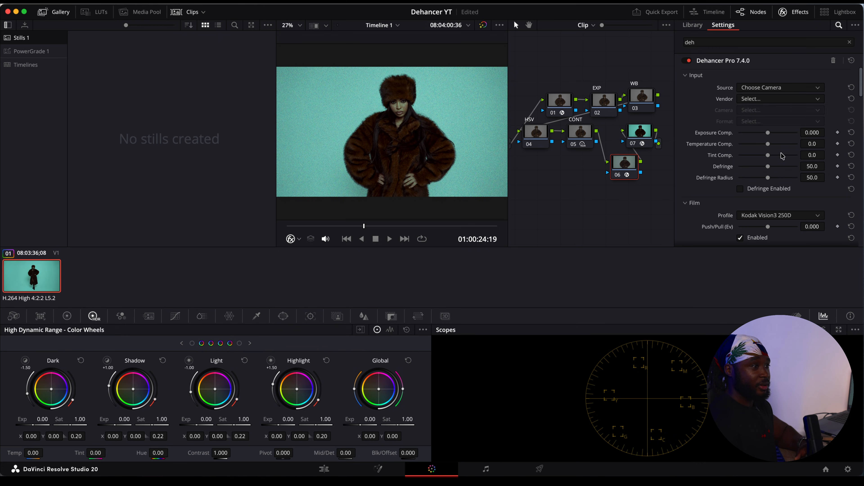
{"action": "left_click", "coordinate": [775, 99]}
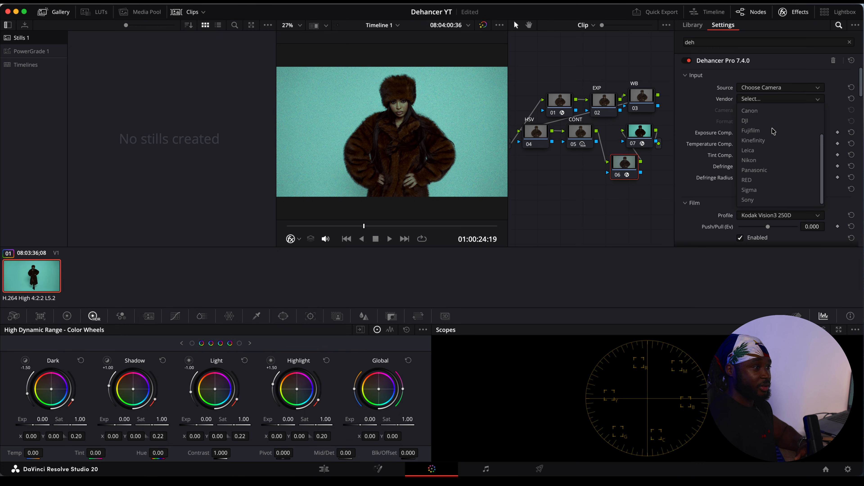
{"action": "left_click", "coordinate": [756, 200]}
{"action": "left_click", "coordinate": [761, 111]}
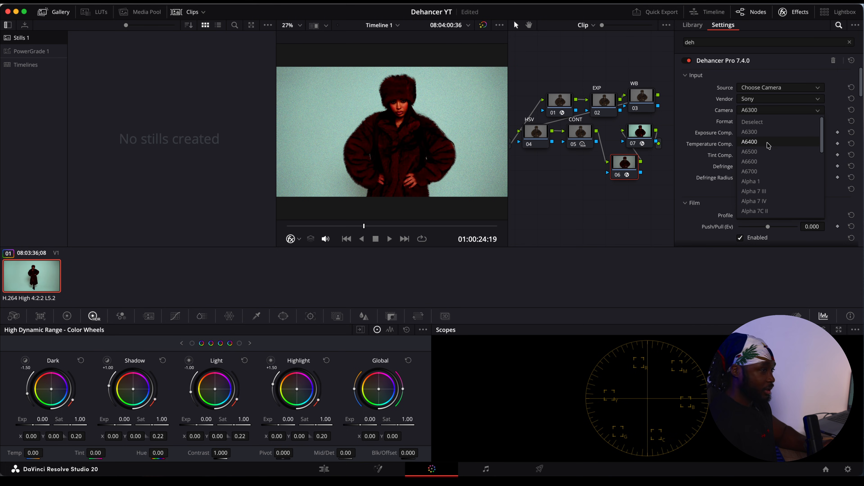
{"action": "scroll", "coordinate": [770, 150], "scroll_direction": "down", "scroll_amount": 5}
{"action": "scroll", "coordinate": [771, 152], "scroll_direction": "up", "scroll_amount": 2}
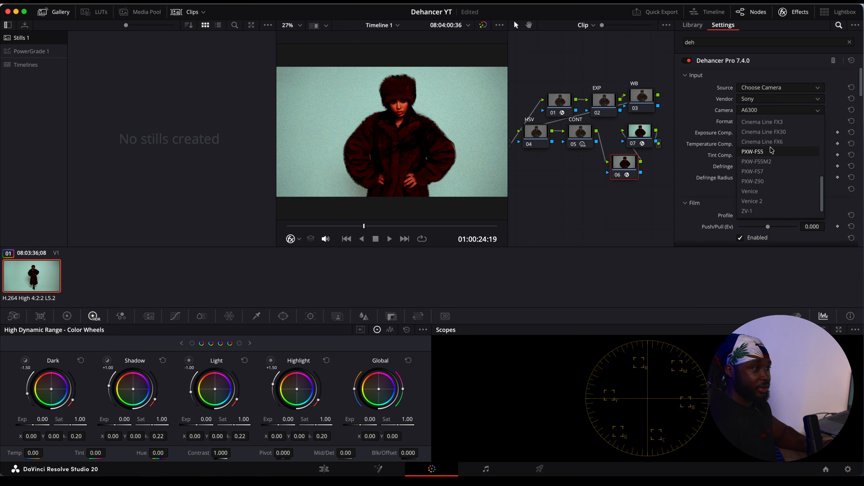
{"action": "left_click", "coordinate": [773, 122]}
{"action": "left_click", "coordinate": [774, 123]}
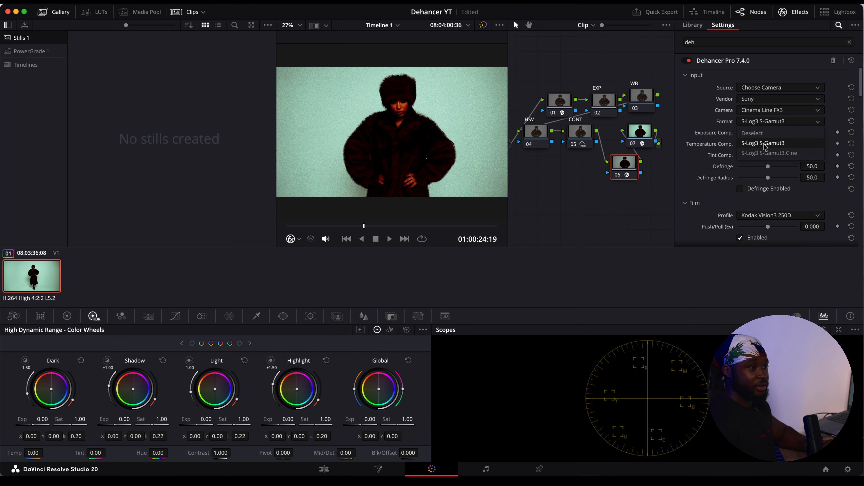
{"action": "left_click", "coordinate": [756, 153]}
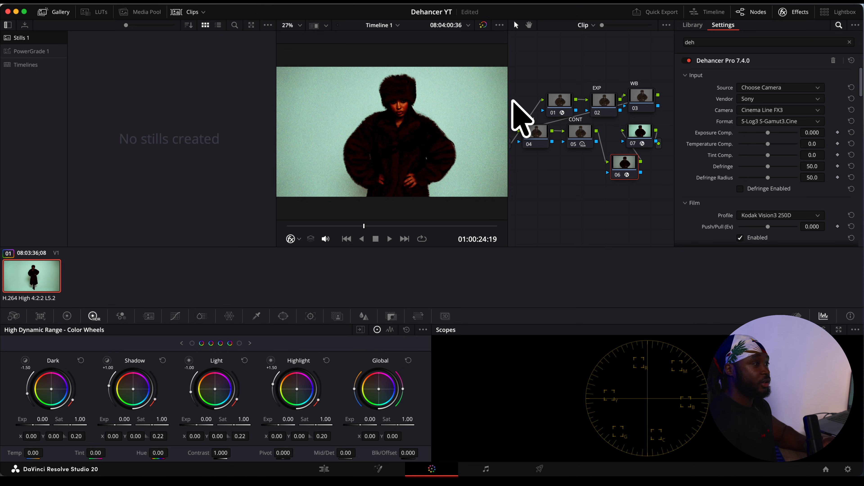
Set Dehancer's input source to DVR WG/Intermediate.
{"action": "left_click", "coordinate": [754, 89]}
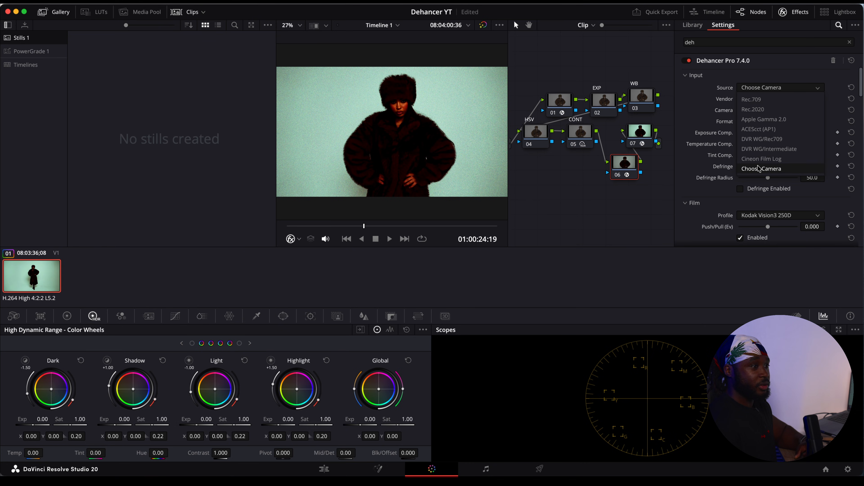
{"action": "left_click", "coordinate": [780, 149]}
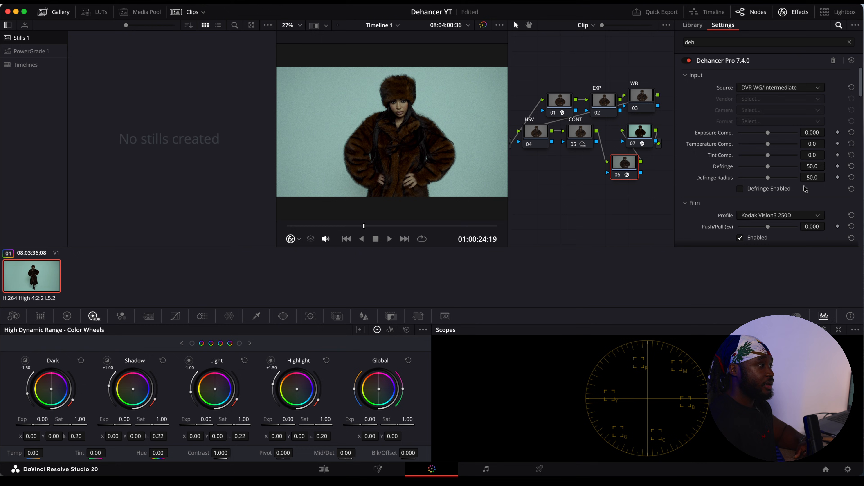
Check the timeline and output color spaces in the project's Color Management settings, leaving them as they are.
{"action": "scroll", "coordinate": [792, 190], "scroll_direction": "down", "scroll_amount": 1}
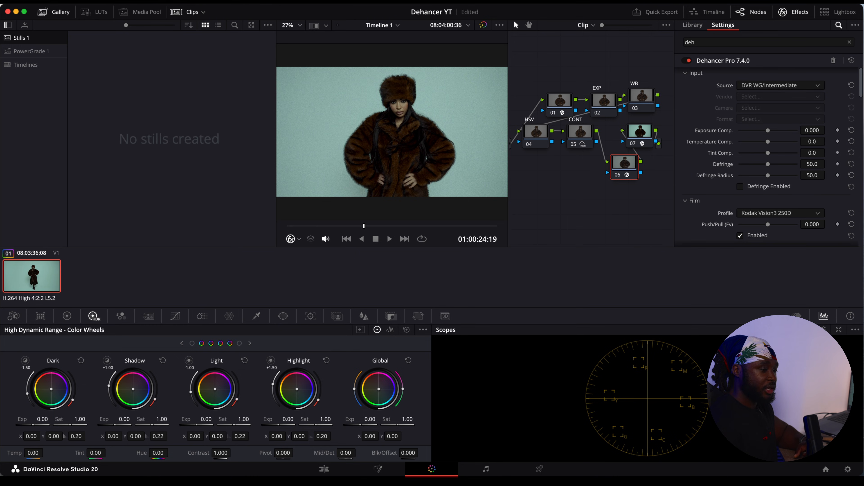
{"action": "left_click", "coordinate": [848, 469]}
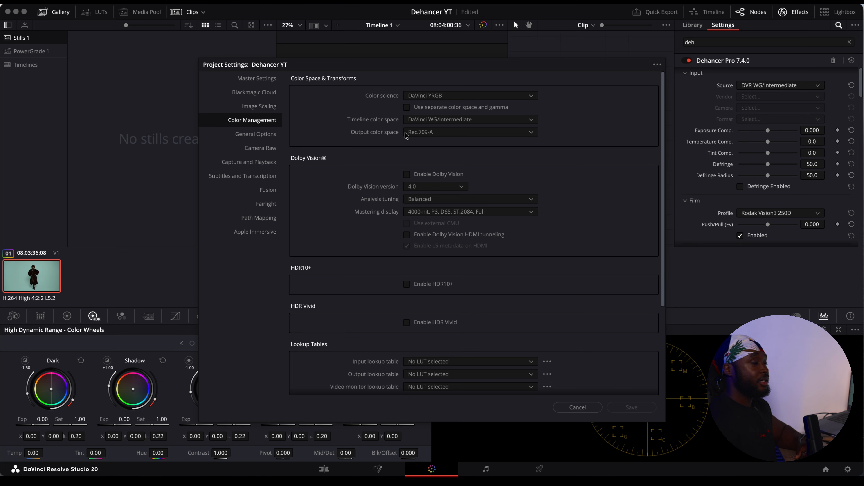
{"action": "key", "text": "Escape"}
Review Dehancer's sections from Input through Film, Expand, Print, Film Grain, Halation and Bloom, including the available film profiles.
{"action": "scroll", "coordinate": [719, 119], "scroll_direction": "down", "scroll_amount": 3}
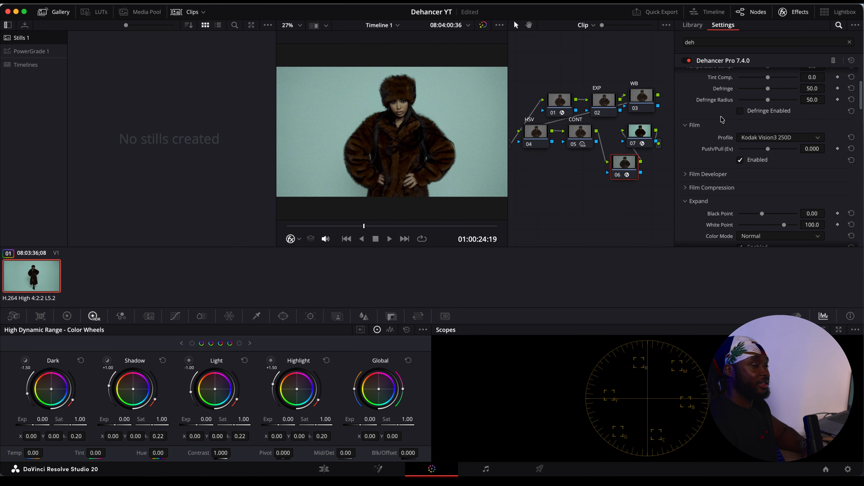
{"action": "scroll", "coordinate": [764, 126], "scroll_direction": "down", "scroll_amount": 2}
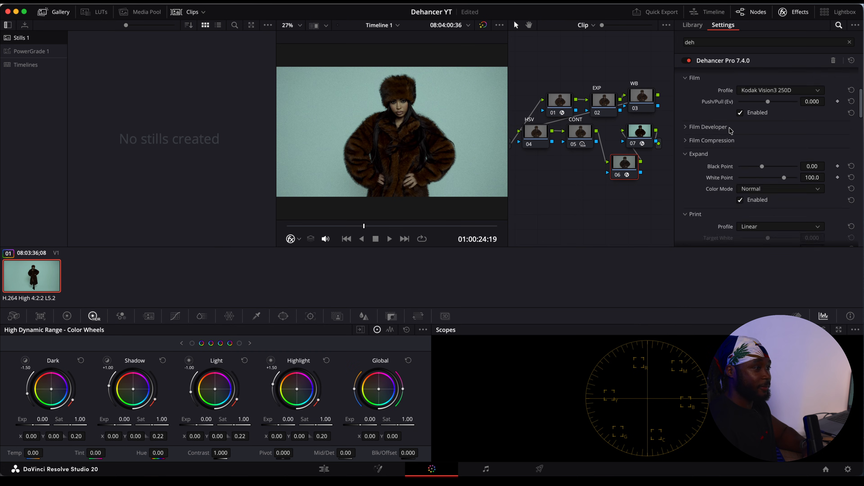
{"action": "scroll", "coordinate": [835, 131], "scroll_direction": "down", "scroll_amount": 2}
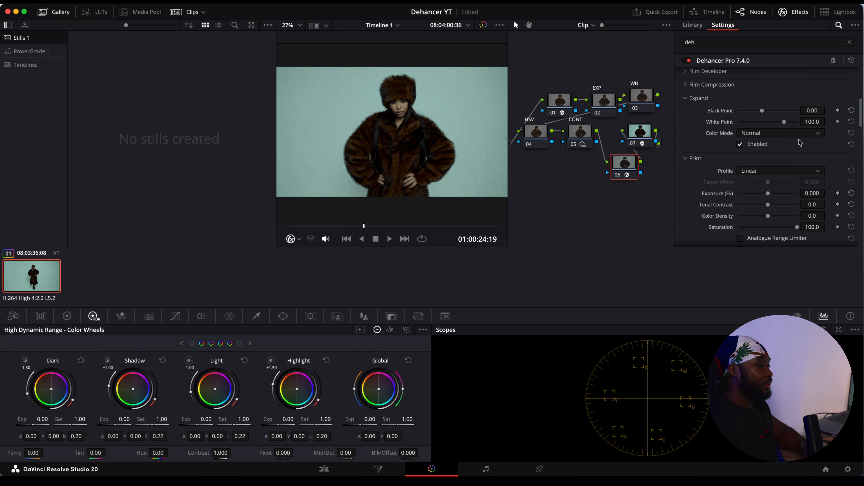
{"action": "scroll", "coordinate": [800, 142], "scroll_direction": "down", "scroll_amount": 5}
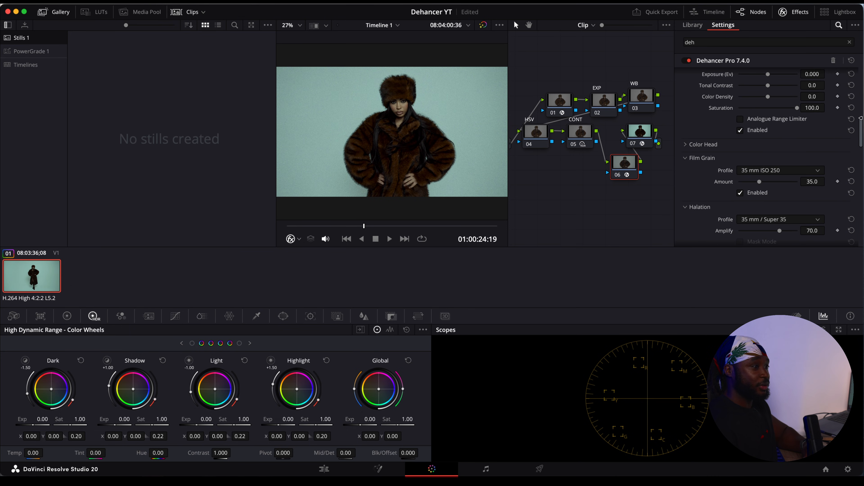
{"action": "scroll", "coordinate": [754, 152], "scroll_direction": "down", "scroll_amount": 4}
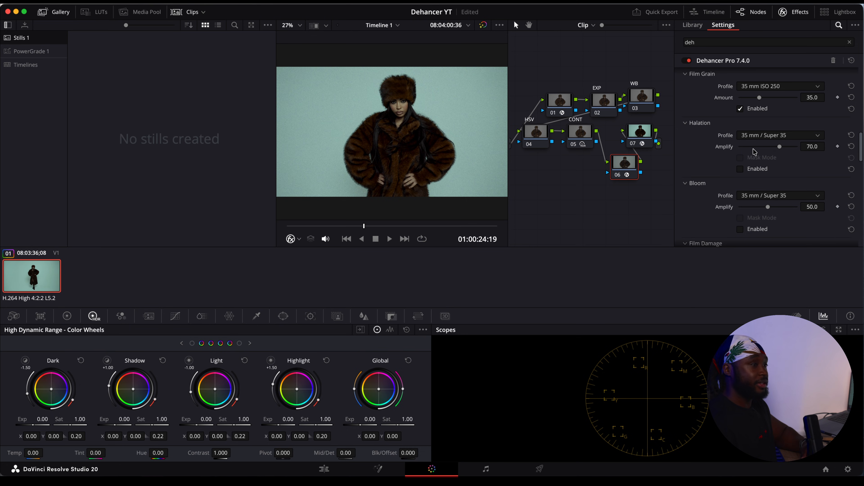
{"action": "scroll", "coordinate": [752, 151], "scroll_direction": "up", "scroll_amount": 5}
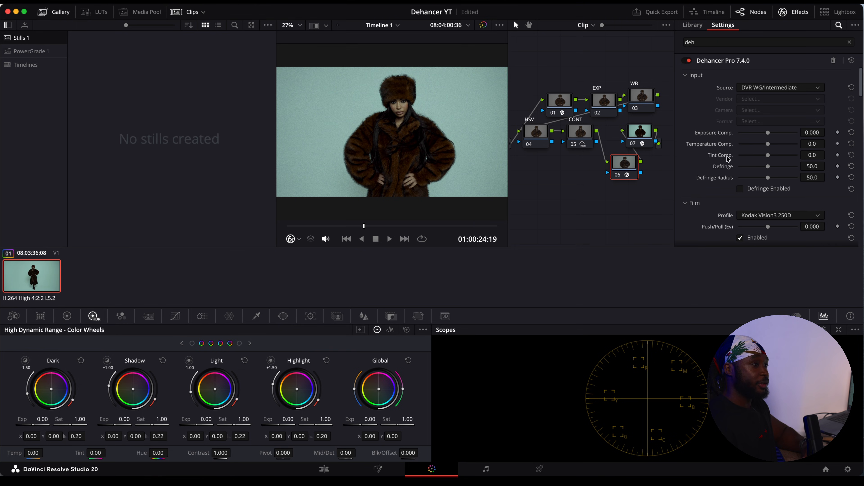
{"action": "scroll", "coordinate": [727, 158], "scroll_direction": "down", "scroll_amount": 3}
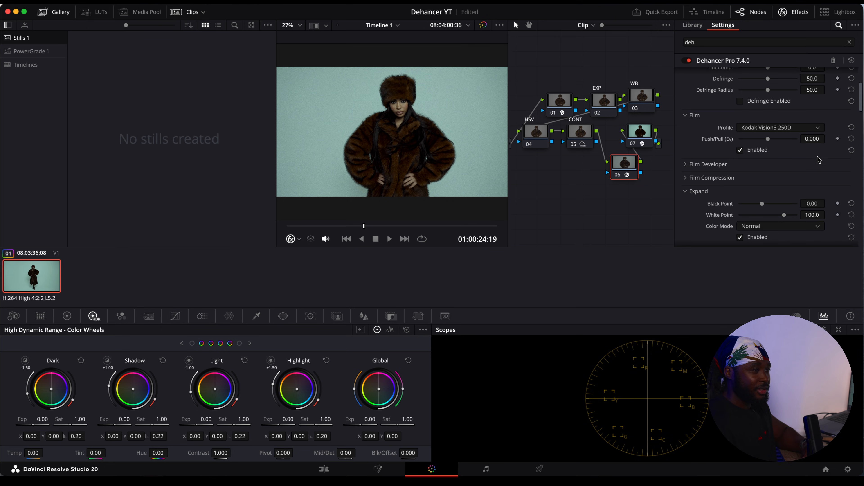
{"action": "left_click", "coordinate": [789, 129]}
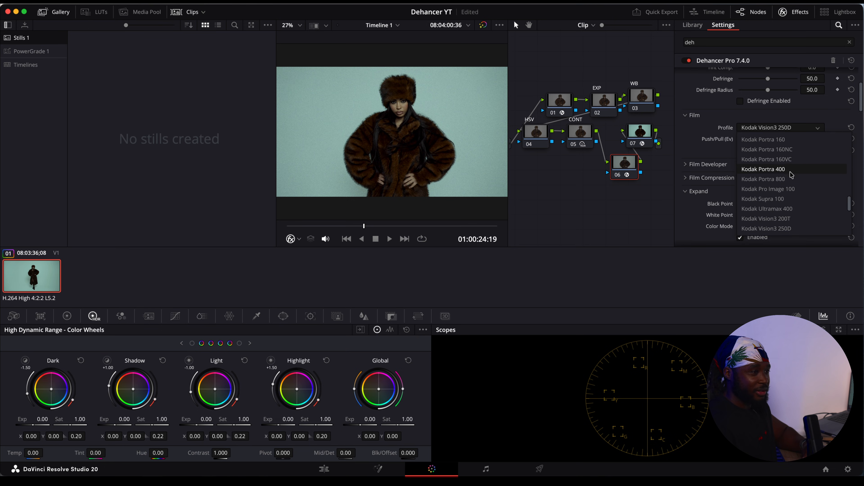
{"action": "scroll", "coordinate": [787, 149], "scroll_direction": "down", "scroll_amount": 1}
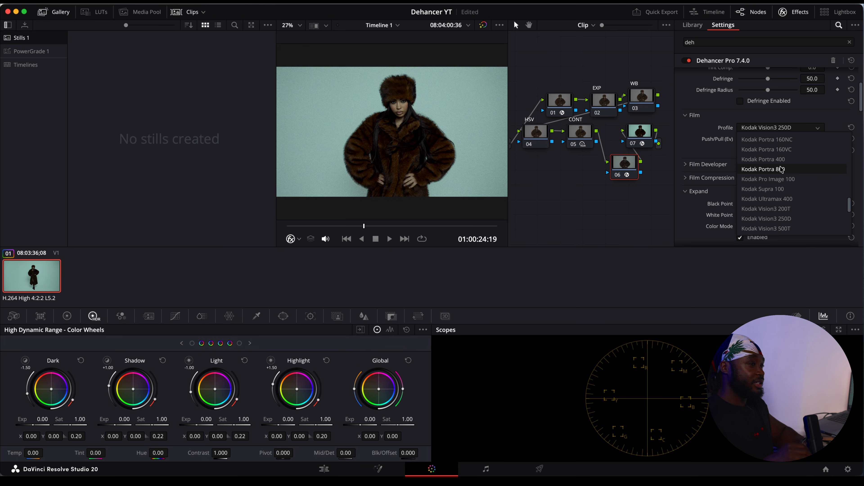
{"action": "left_click", "coordinate": [706, 119]}
{"action": "scroll", "coordinate": [714, 117], "scroll_direction": "up", "scroll_amount": 3}
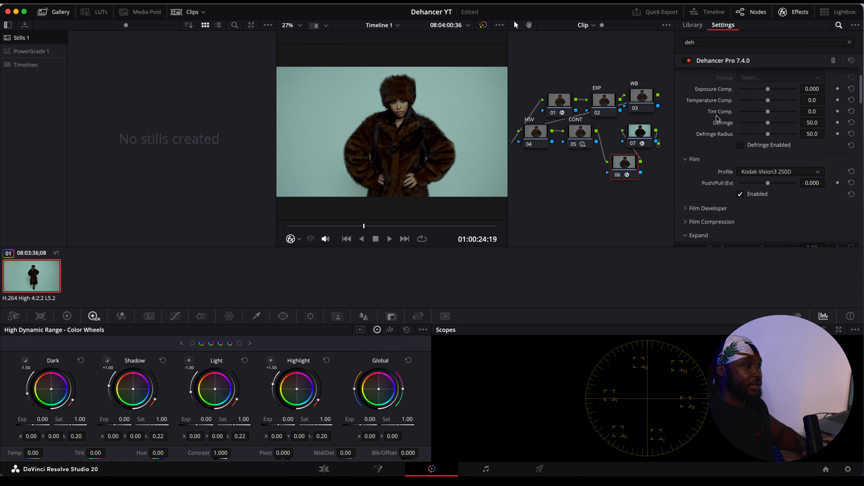
{"action": "scroll", "coordinate": [731, 117], "scroll_direction": "down", "scroll_amount": 5}
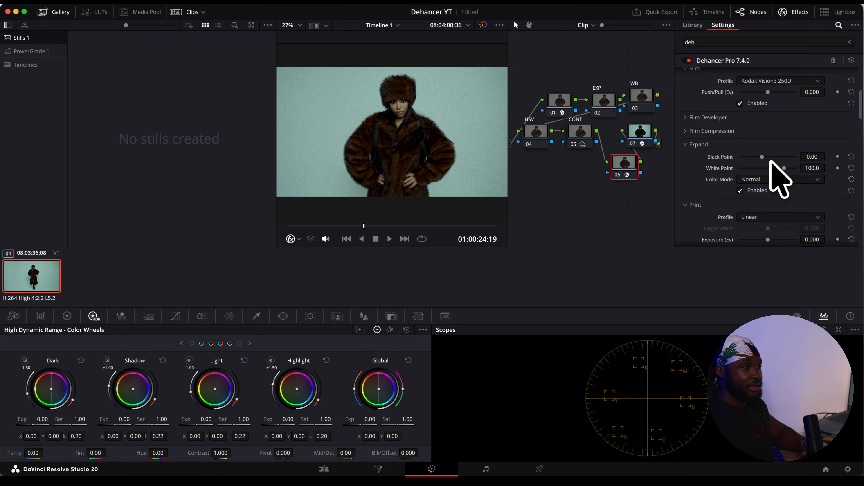
{"action": "scroll", "coordinate": [712, 161], "scroll_direction": "down", "scroll_amount": 4}
{"action": "scroll", "coordinate": [711, 161], "scroll_direction": "down", "scroll_amount": 5}
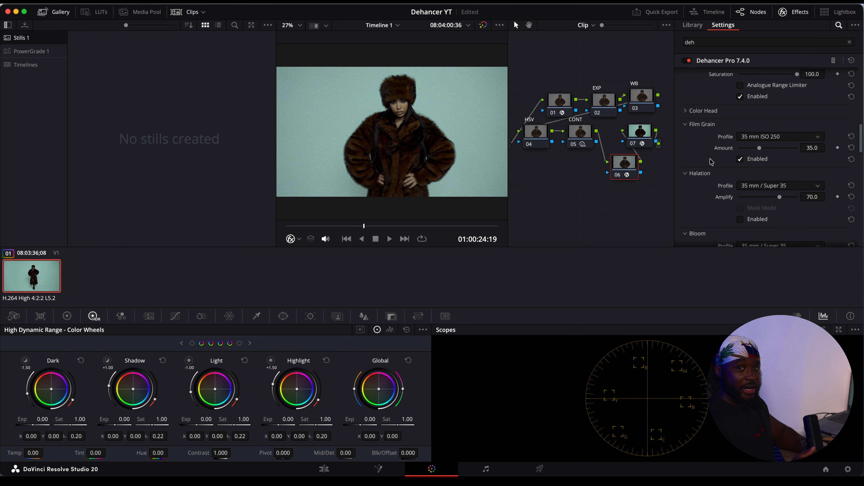
{"action": "scroll", "coordinate": [711, 161], "scroll_direction": "up", "scroll_amount": 15}
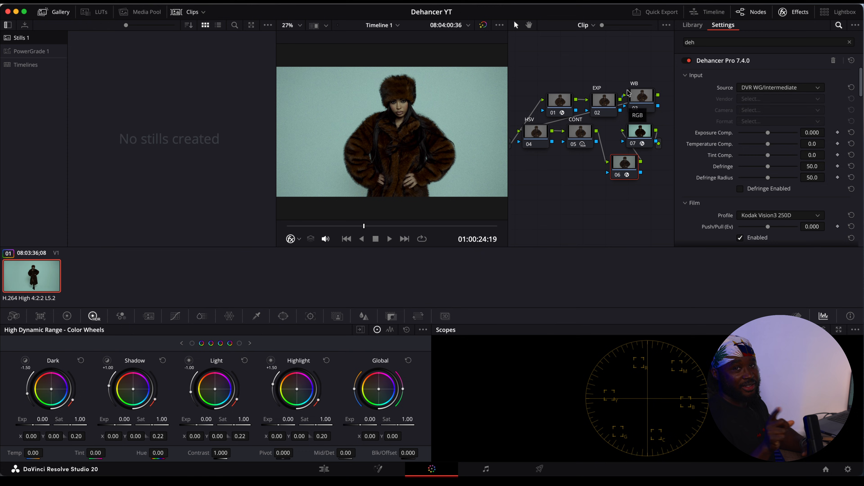
Set Dehancer's film profile to Fujichrome Velvia 100.
{"action": "scroll", "coordinate": [754, 138], "scroll_direction": "down", "scroll_amount": 3}
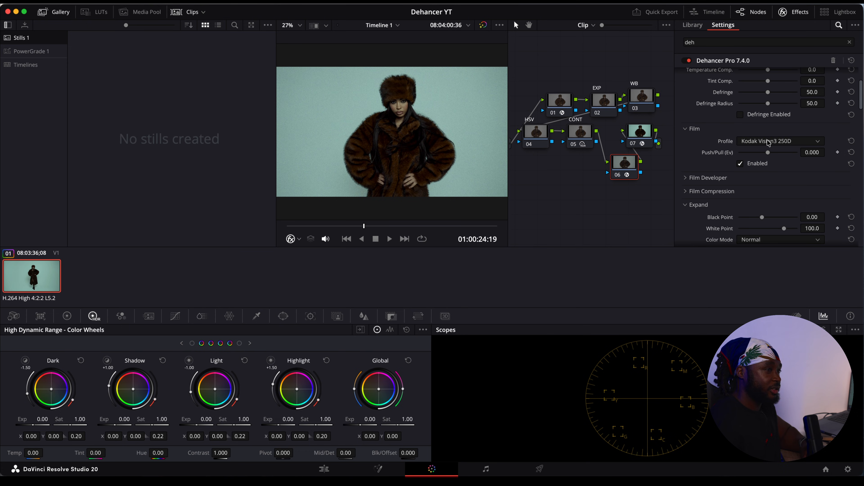
{"action": "left_click", "coordinate": [768, 142]}
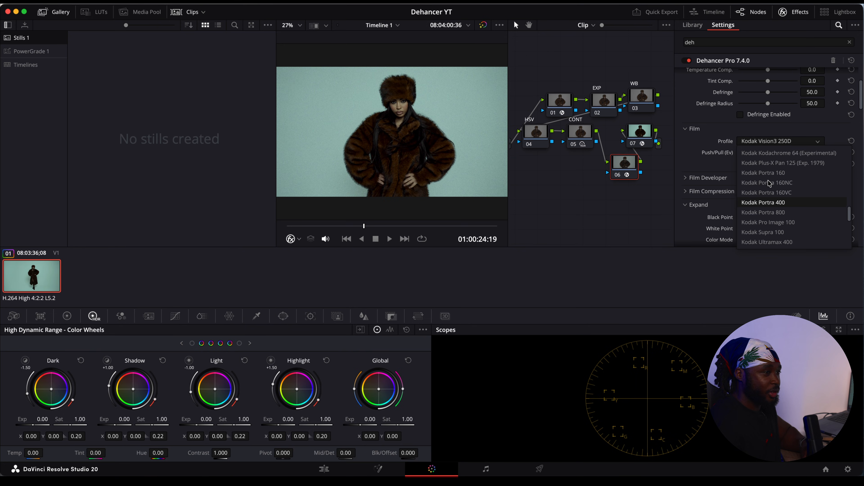
{"action": "scroll", "coordinate": [770, 183], "scroll_direction": "up", "scroll_amount": 6}
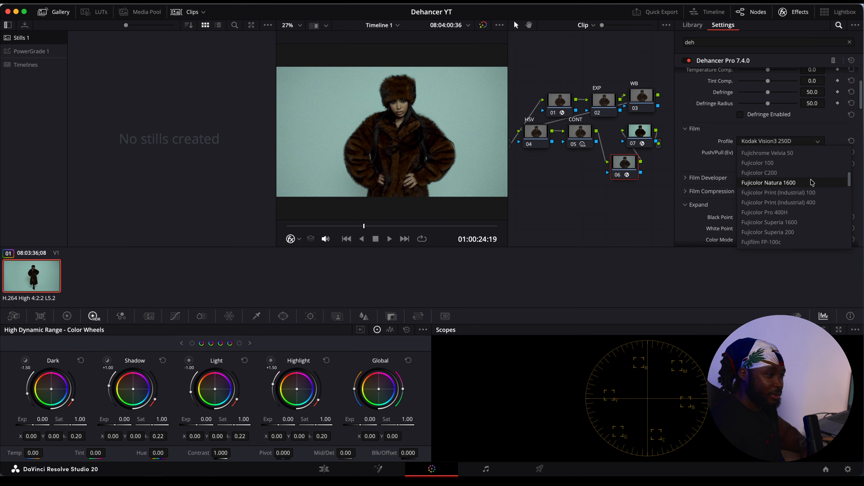
{"action": "scroll", "coordinate": [783, 196], "scroll_direction": "up", "scroll_amount": 5}
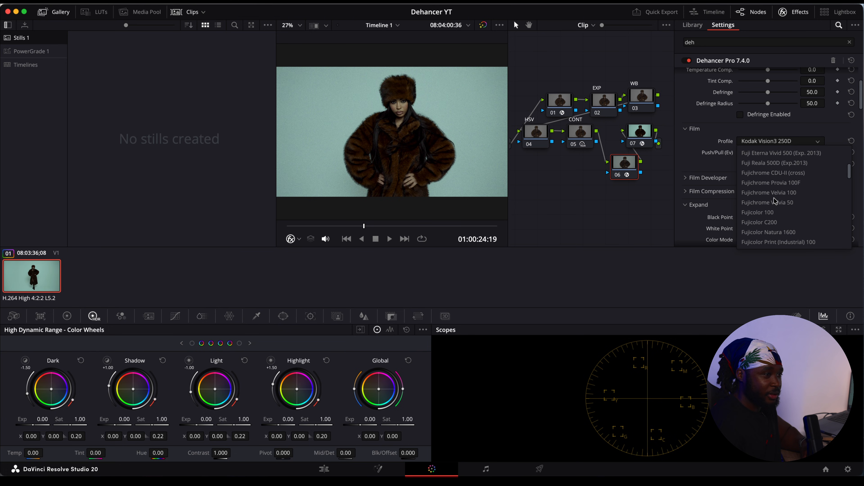
{"action": "left_click", "coordinate": [800, 193]}
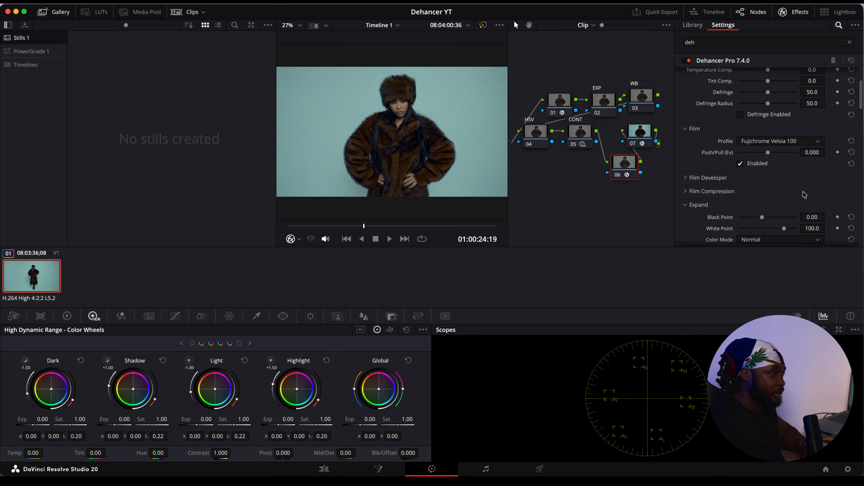
Expand Dehancer's Film Developer section and raise Contrast Boost to 5.4.
{"action": "scroll", "coordinate": [781, 177], "scroll_direction": "down", "scroll_amount": 4}
{"action": "scroll", "coordinate": [781, 177], "scroll_direction": "up", "scroll_amount": 6}
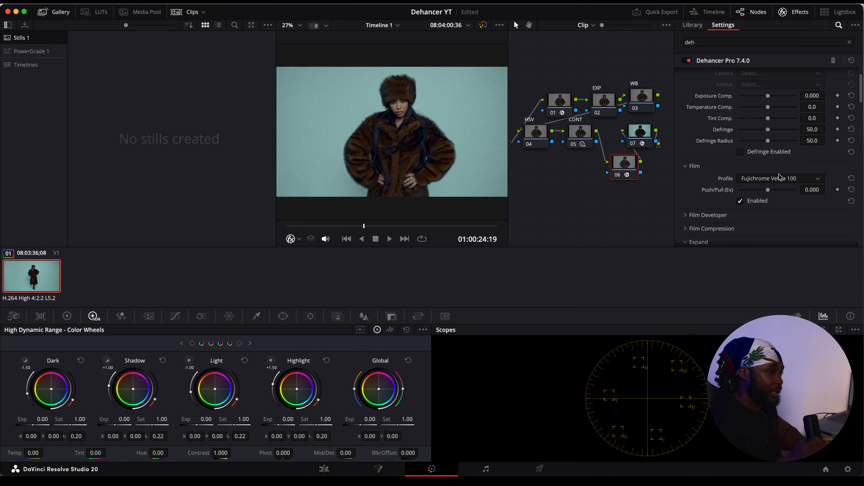
{"action": "scroll", "coordinate": [779, 177], "scroll_direction": "down", "scroll_amount": 5}
{"action": "scroll", "coordinate": [748, 160], "scroll_direction": "down", "scroll_amount": 1}
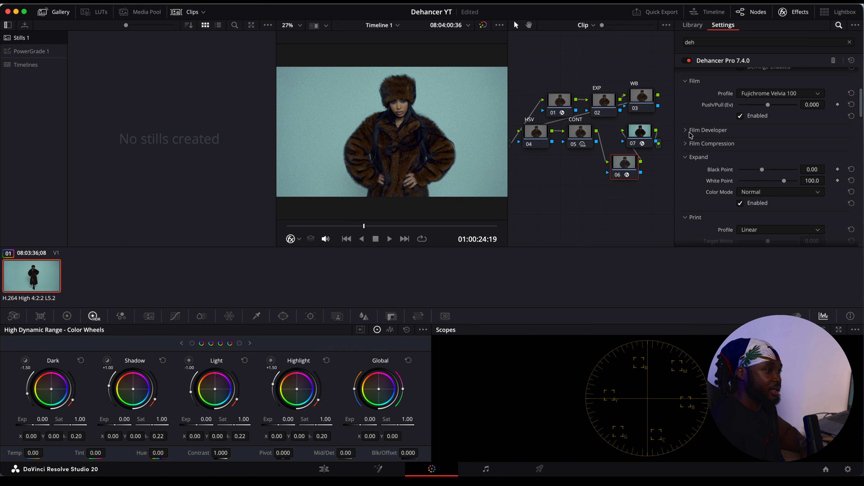
{"action": "left_click", "coordinate": [685, 131]}
{"action": "scroll", "coordinate": [731, 140], "scroll_direction": "down", "scroll_amount": 2}
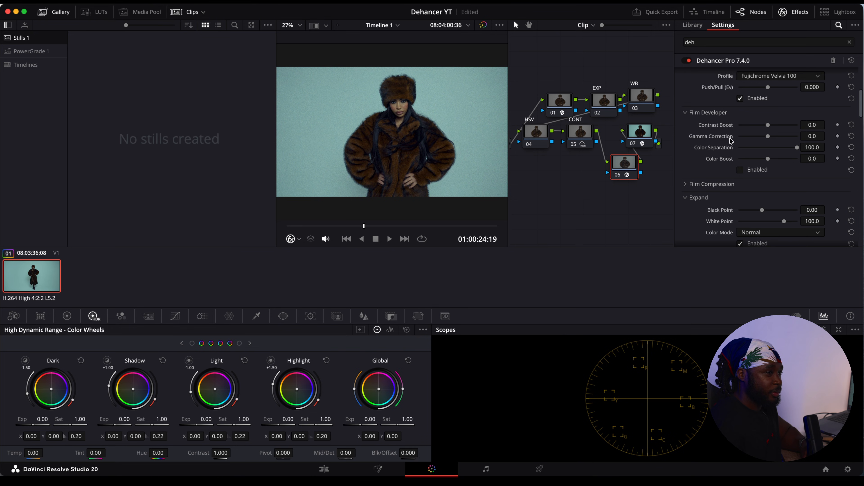
{"action": "left_click_drag", "start_coordinate": [767, 124], "coordinate": [775, 126]}
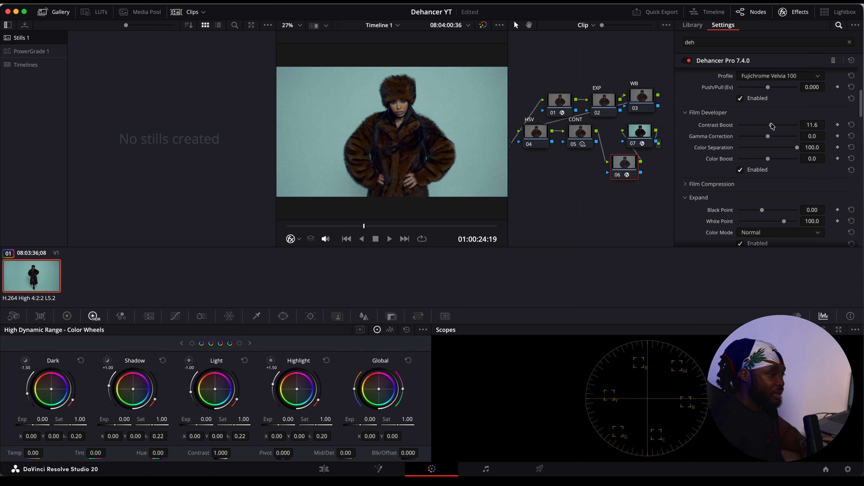
{"action": "left_click", "coordinate": [851, 125]}
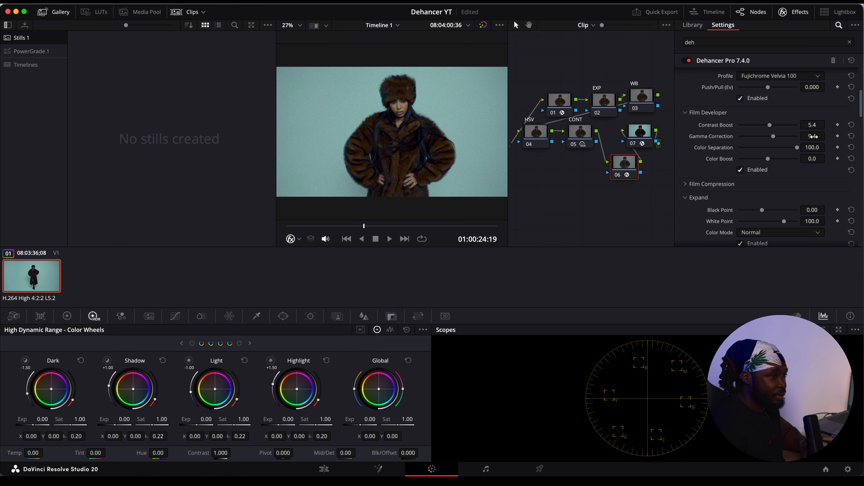
Try Film Developer's Gamma Correction and a Color Boost of 96.9, reset both, and select the HSV node.
{"action": "left_click", "coordinate": [851, 136]}
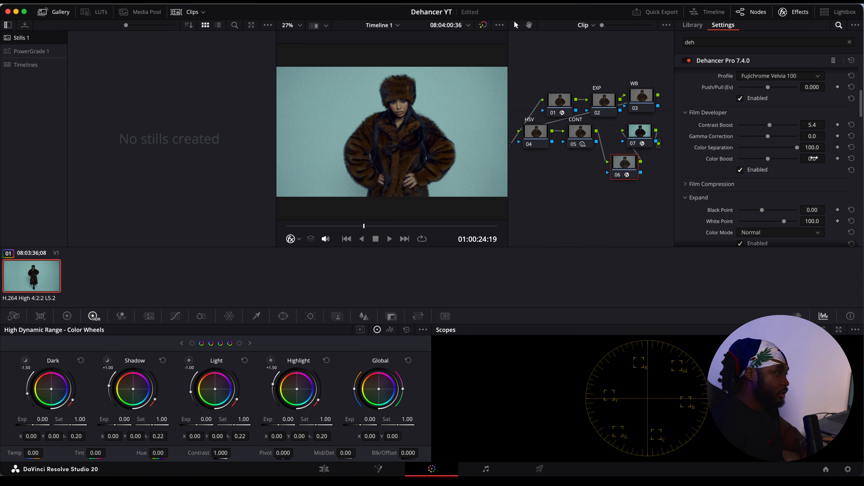
{"action": "left_click_drag", "start_coordinate": [768, 158], "coordinate": [796, 160]}
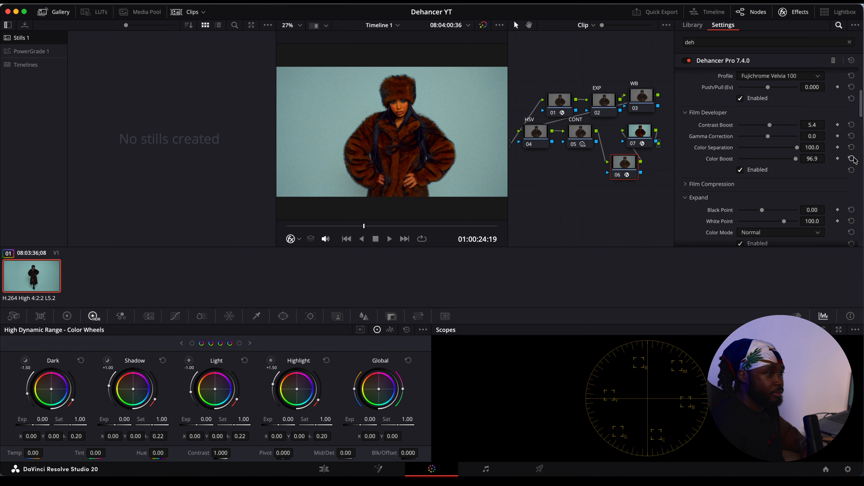
{"action": "left_click", "coordinate": [537, 132]}
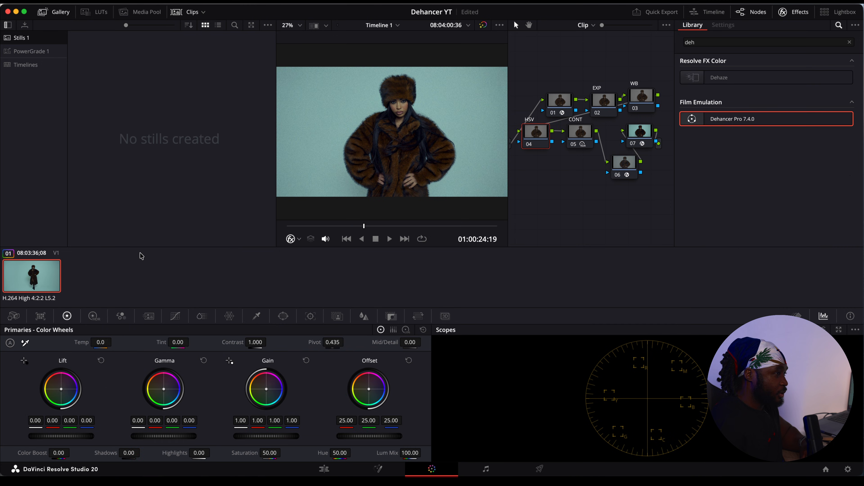
Return to node 06 and try Film Compression with Impact 69.0, White Point 61.9, Tonal Range 94.6 and Color Density 41.9.
{"action": "left_click", "coordinate": [631, 161]}
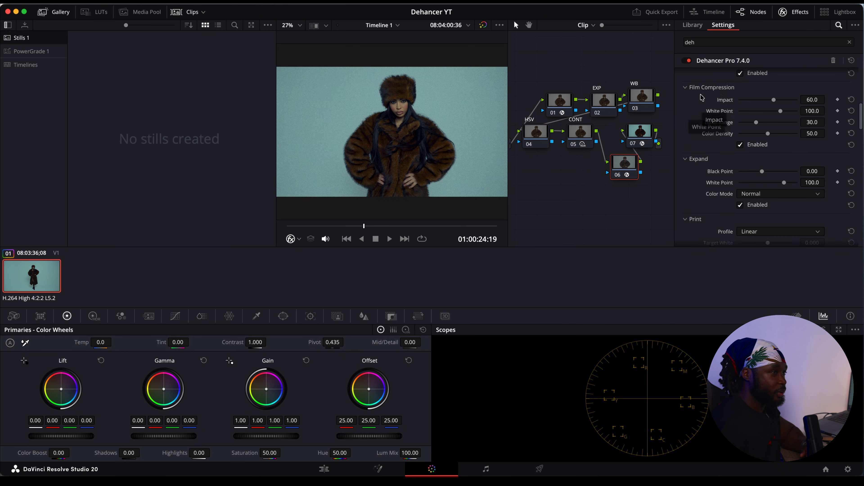
{"action": "scroll", "coordinate": [701, 97], "scroll_direction": "up", "scroll_amount": 3}
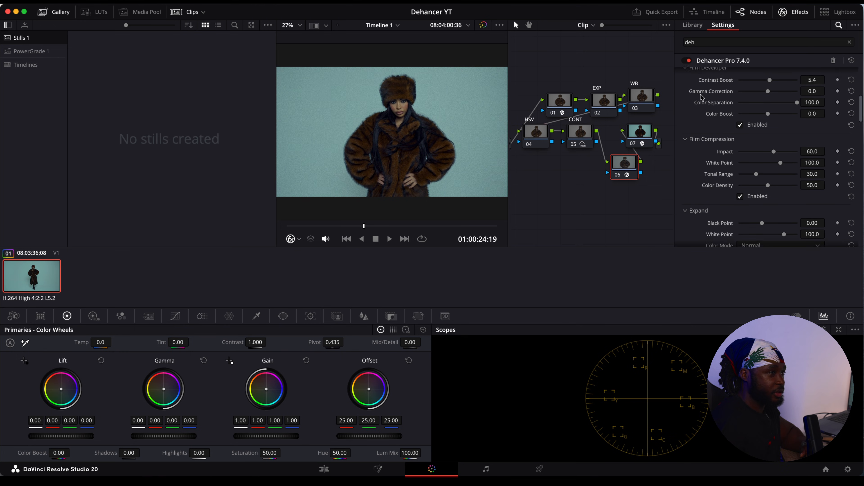
{"action": "scroll", "coordinate": [701, 97], "scroll_direction": "down", "scroll_amount": 3}
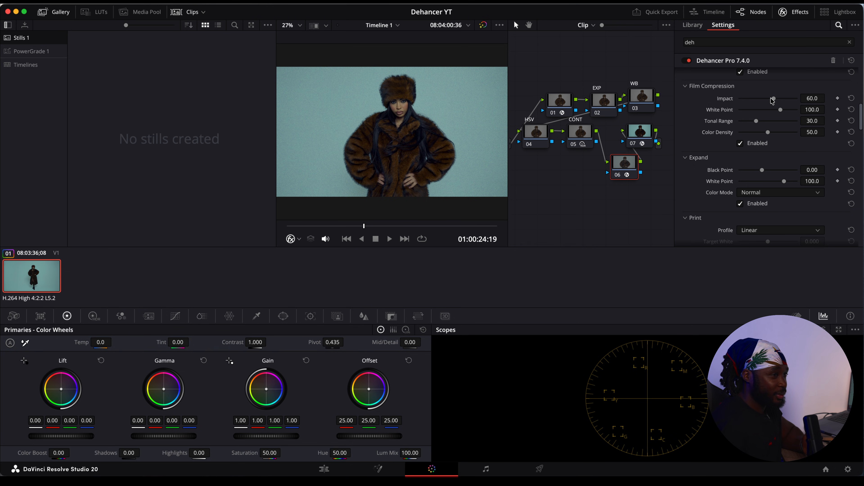
{"action": "left_click_drag", "start_coordinate": [773, 100], "coordinate": [693, 113]}
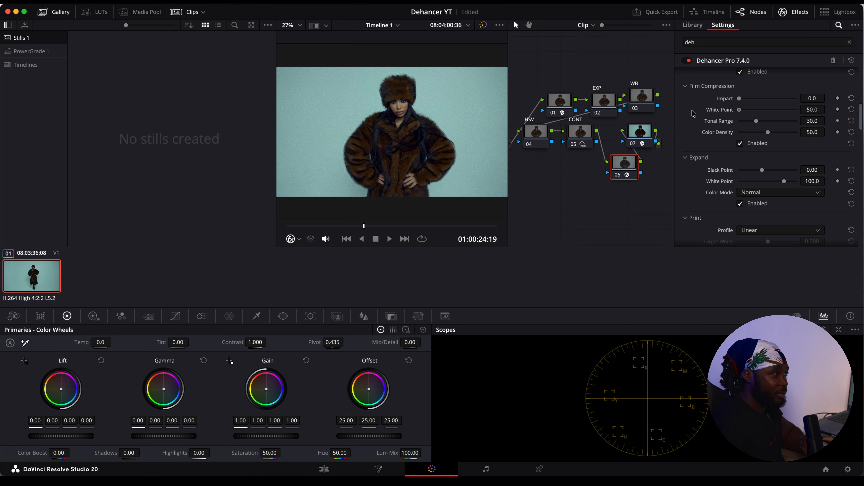
{"action": "left_click", "coordinate": [852, 109]}
{"action": "left_click_drag", "start_coordinate": [754, 123], "coordinate": [787, 122]}
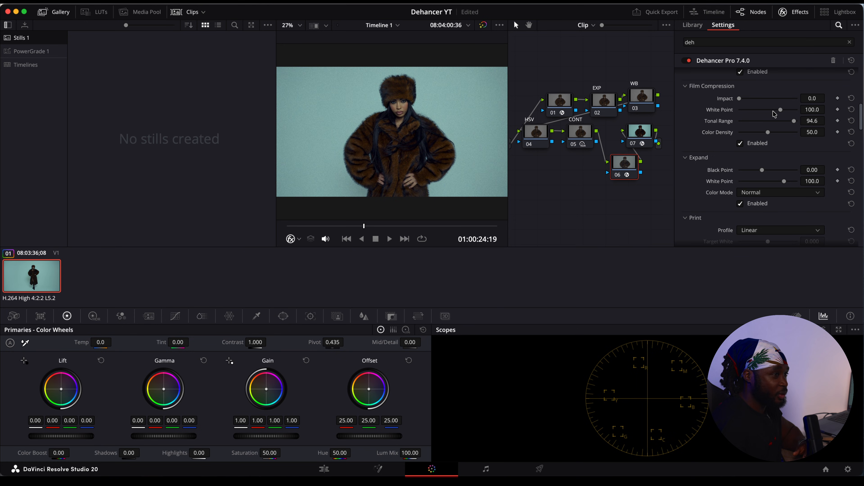
{"action": "left_click_drag", "start_coordinate": [740, 99], "coordinate": [764, 132]}
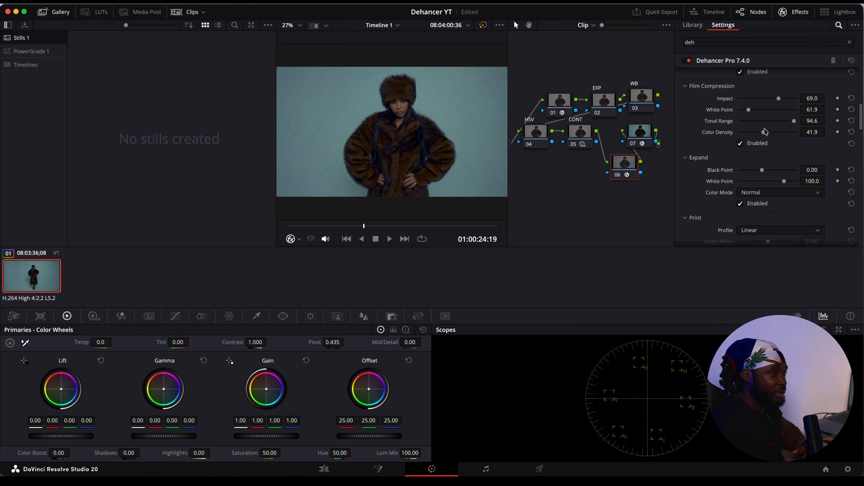
Reset Film Compression's Impact, White Point and Tonal Range to their defaults and disable Film Compression.
{"action": "left_click", "coordinate": [852, 98]}
{"action": "left_click", "coordinate": [851, 109]}
{"action": "left_click", "coordinate": [851, 120]}
{"action": "left_click", "coordinate": [851, 143]}
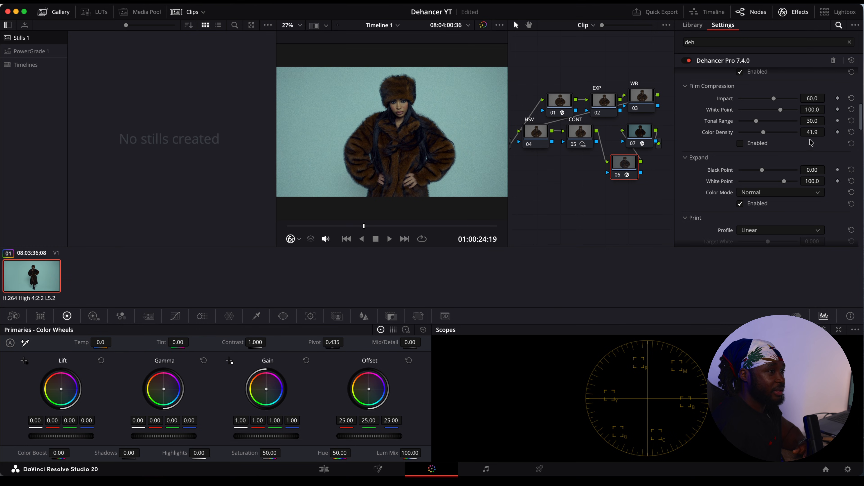
Toggle Film Compression on and off to compare its effect on the image, leaving it disabled.
{"action": "left_click", "coordinate": [740, 144]}
{"action": "left_click", "coordinate": [741, 143]}
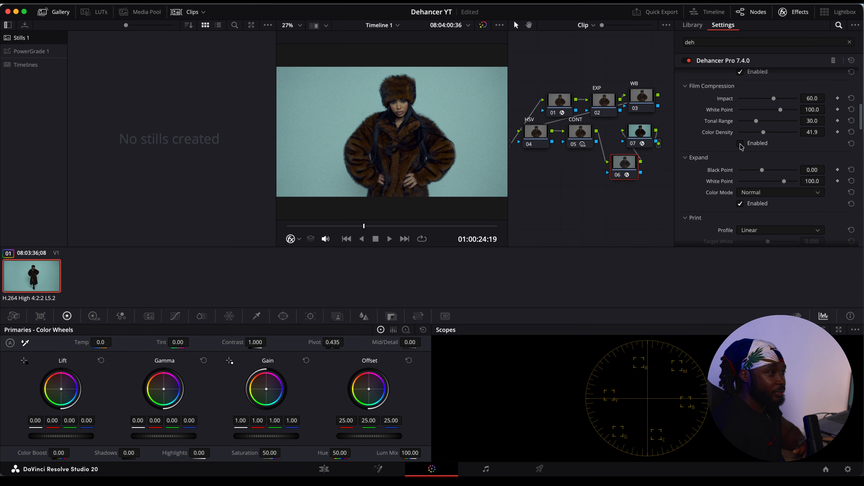
{"action": "left_click", "coordinate": [741, 144]}
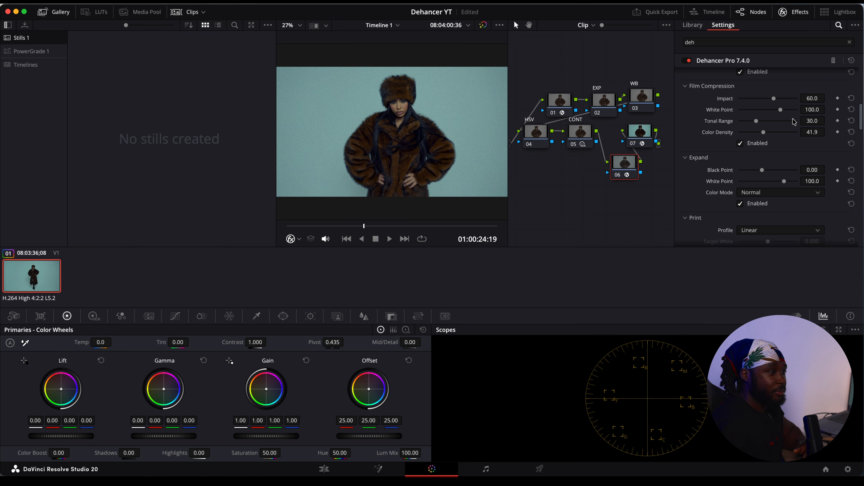
{"action": "left_click", "coordinate": [741, 143]}
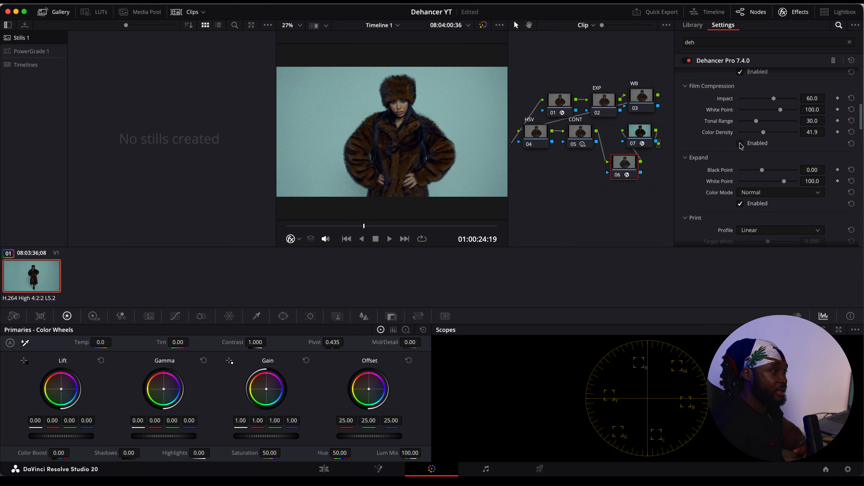
Raise the Black Point in Dehancer's Expand section to 0.57.
{"action": "scroll", "coordinate": [743, 150], "scroll_direction": "down", "scroll_amount": 1}
{"action": "scroll", "coordinate": [745, 152], "scroll_direction": "down", "scroll_amount": 1}
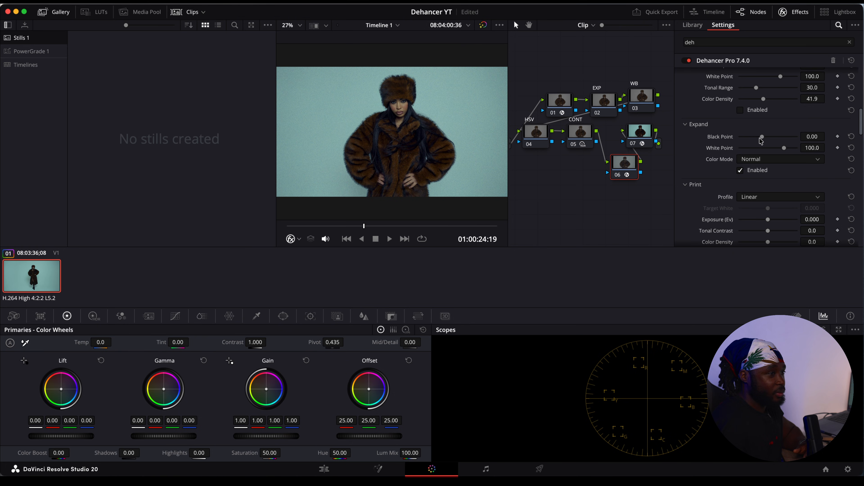
{"action": "left_click_drag", "start_coordinate": [763, 139], "coordinate": [763, 140]}
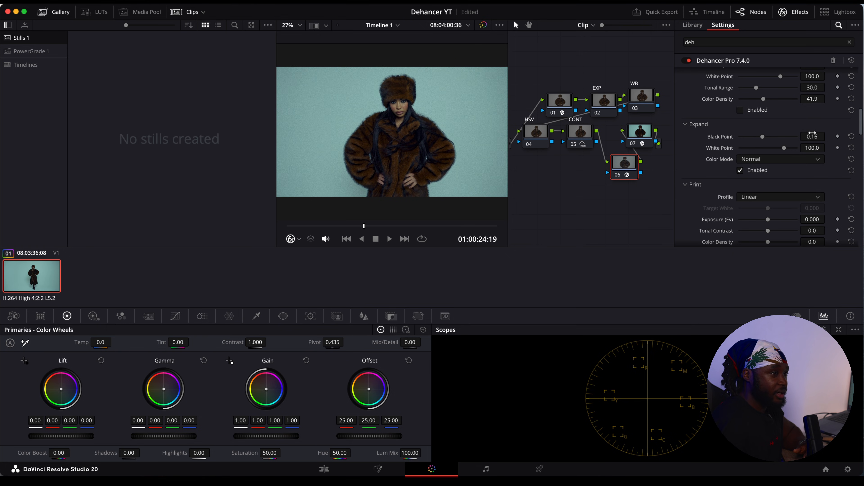
{"action": "left_click", "coordinate": [852, 136]}
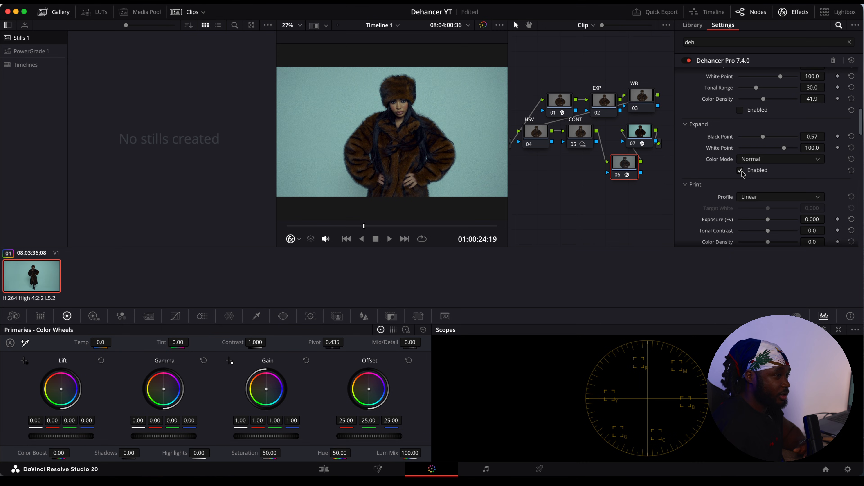
Try the Luma color mode in the Expand section and return it to Normal.
{"action": "left_click", "coordinate": [762, 160]}
{"action": "left_click", "coordinate": [758, 186]}
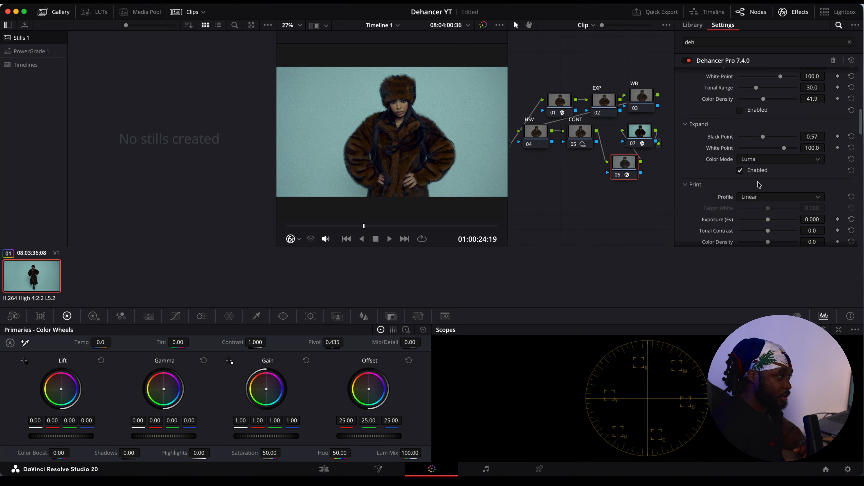
{"action": "left_click", "coordinate": [762, 161]}
{"action": "left_click", "coordinate": [760, 170]}
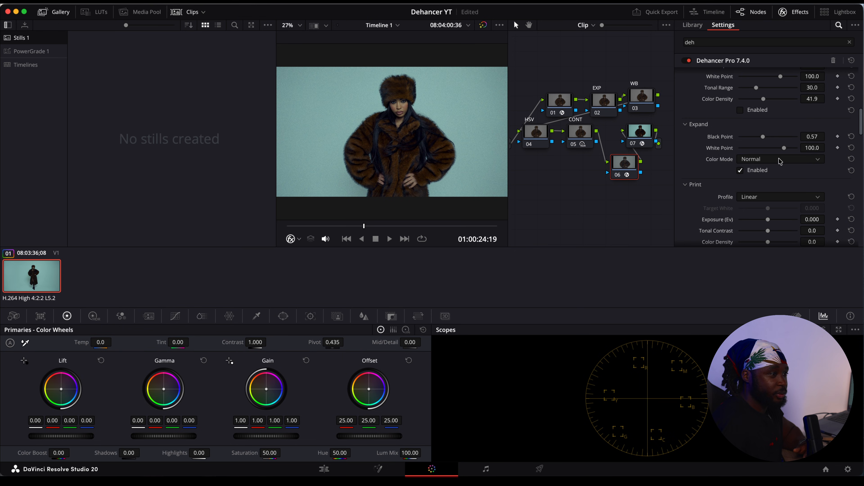
Compare the Kodak 2383, Kodak Endura Glossy Paper and Fujifilm 3513 print profiles and select Fujifilm 3513 Print film.
{"action": "scroll", "coordinate": [779, 161], "scroll_direction": "down", "scroll_amount": 5}
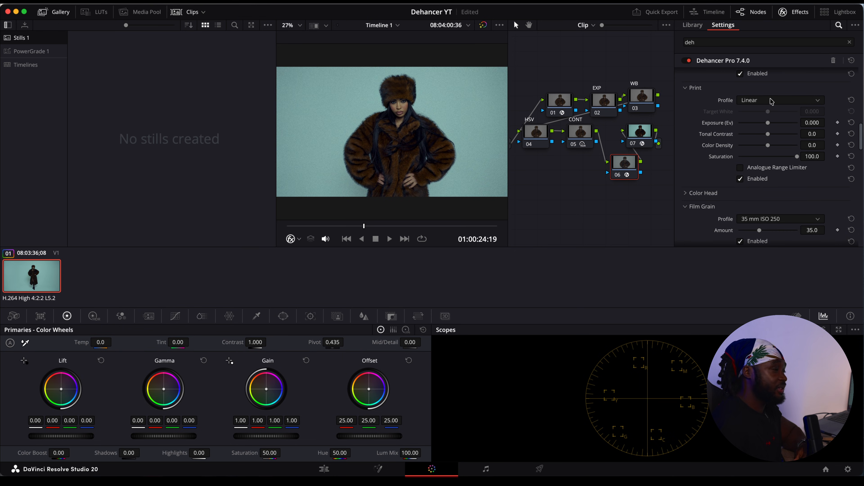
{"action": "left_click", "coordinate": [772, 101]}
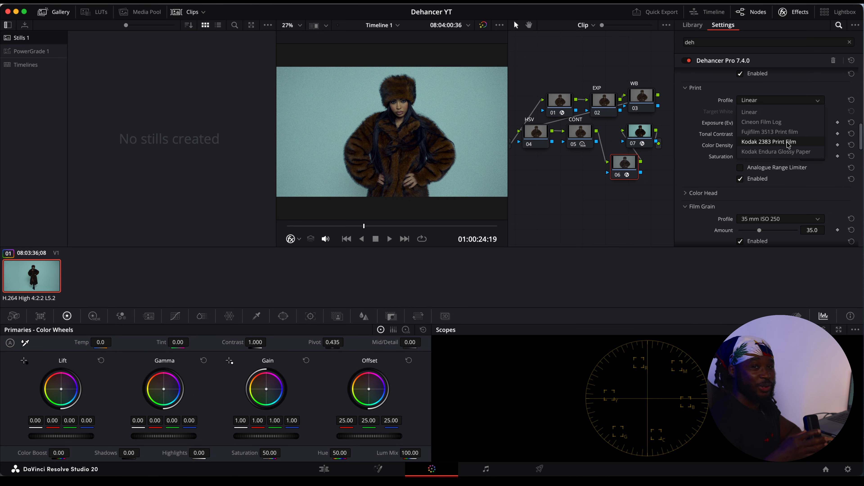
{"action": "left_click", "coordinate": [781, 132]}
{"action": "left_click", "coordinate": [779, 101]}
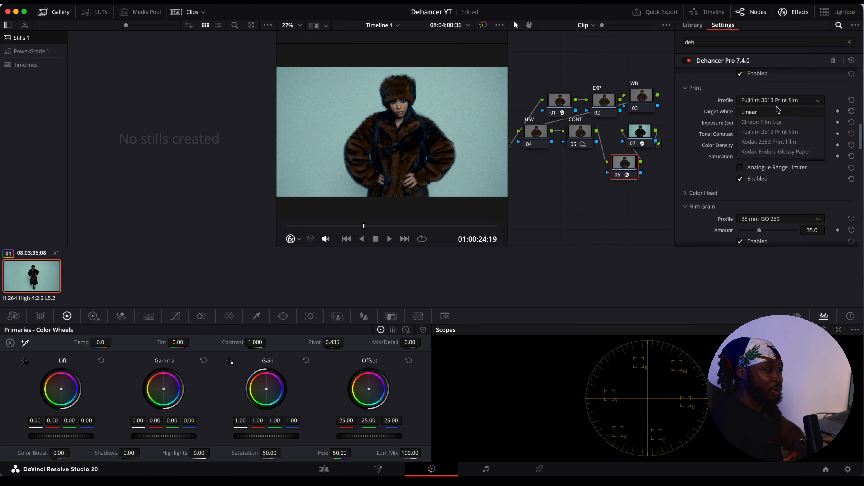
{"action": "left_click", "coordinate": [773, 143]}
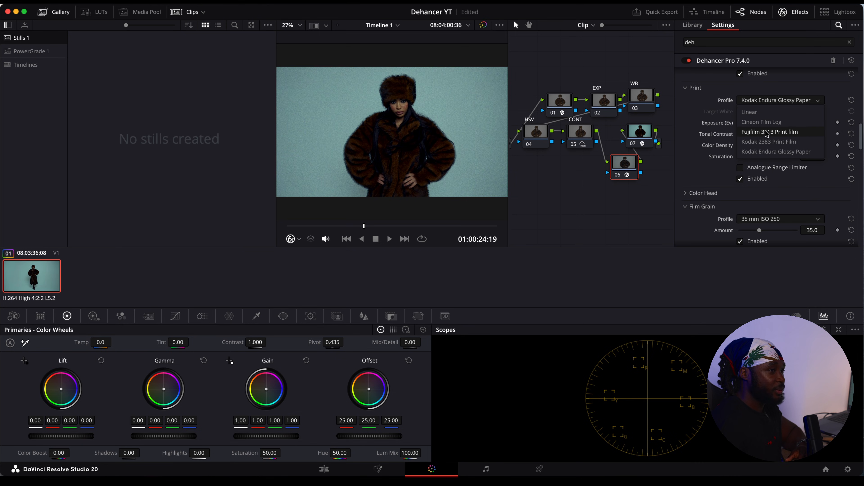
{"action": "left_click", "coordinate": [767, 135]}
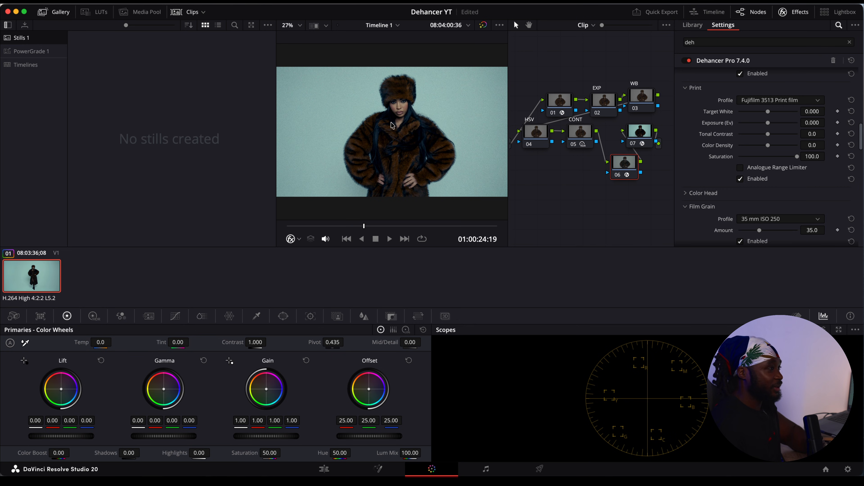
Compare the image before and after by bypassing and restoring the whole grade, and then node 06 alone.
{"action": "left_click_drag", "start_coordinate": [645, 203], "coordinate": [524, 84]}
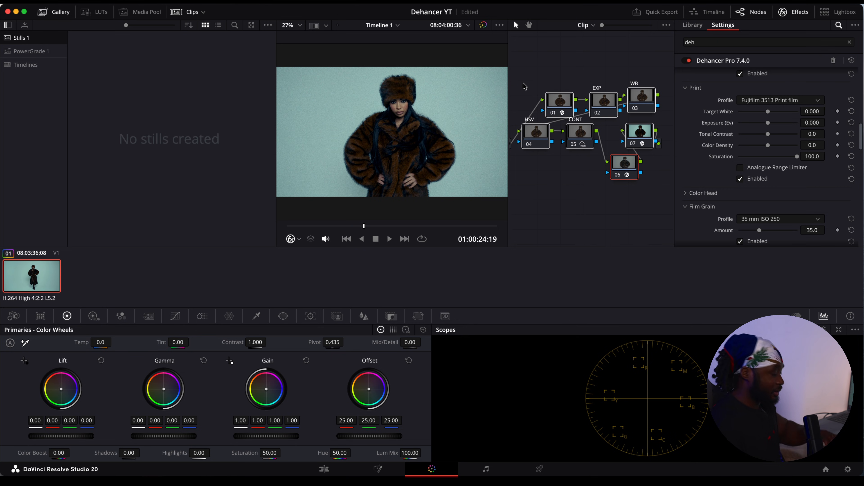
{"action": "key", "text": "shift+d"}
{"action": "key", "text": "shift+d"}
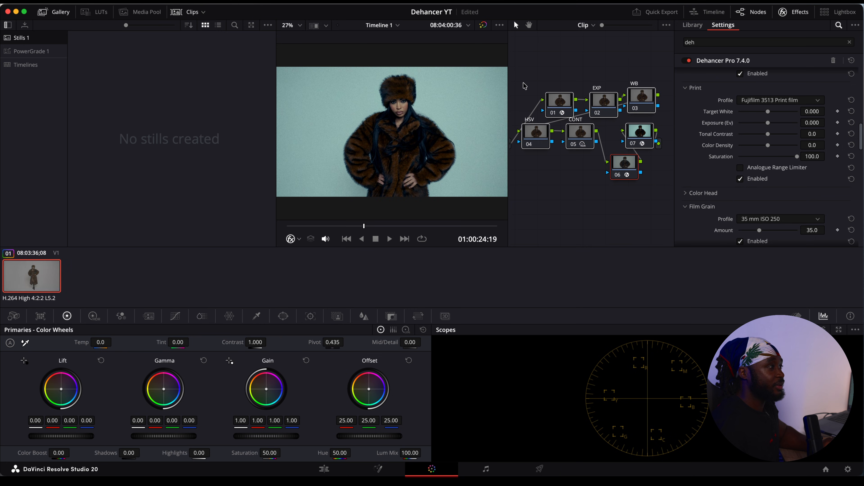
{"action": "left_click", "coordinate": [627, 163]}
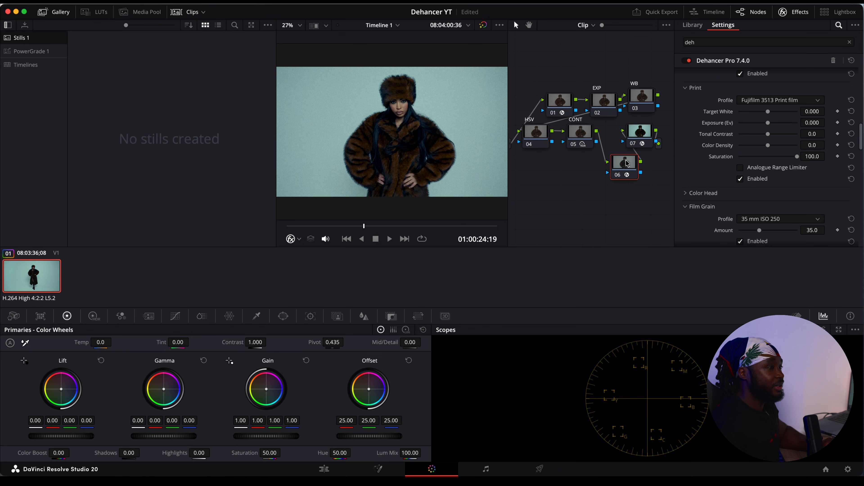
{"action": "key", "text": "ctrl+d"}
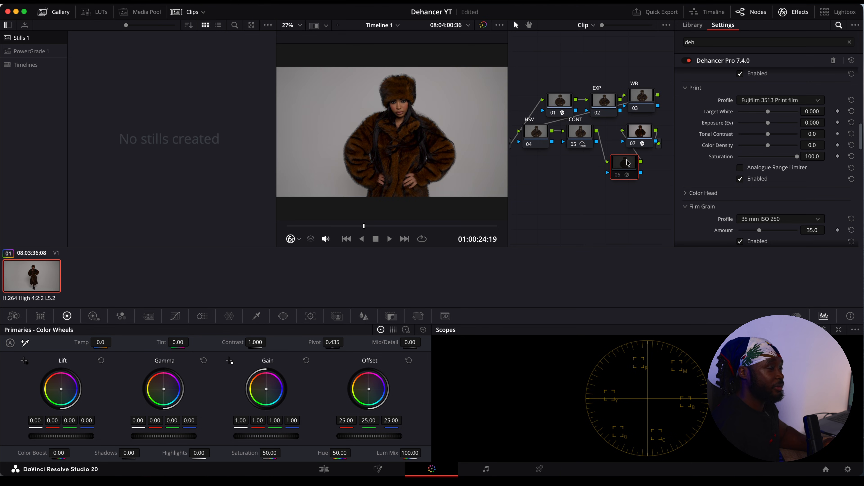
{"action": "key", "text": "ctrl+d"}
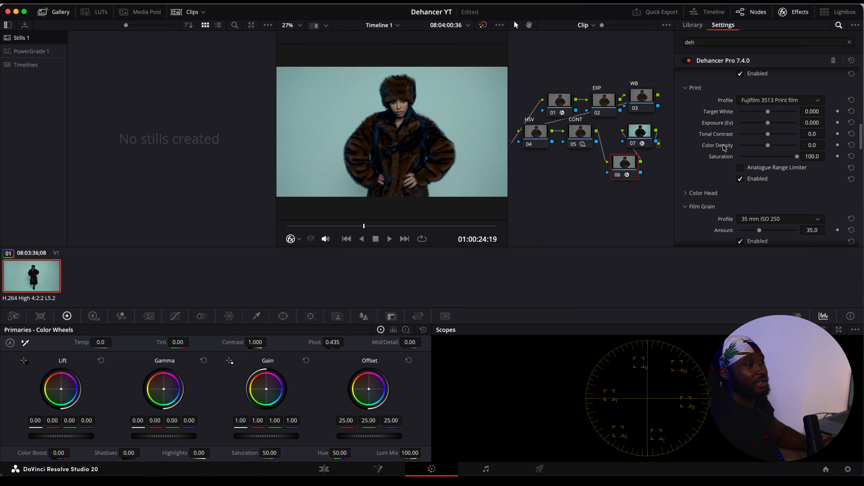
Enable Color Head and set Shadows Tone to -27.1, Midtones Tone to 13.2 and Highlights Tone to 19.4.
{"action": "scroll", "coordinate": [744, 151], "scroll_direction": "down", "scroll_amount": 3}
{"action": "left_click", "coordinate": [685, 122]}
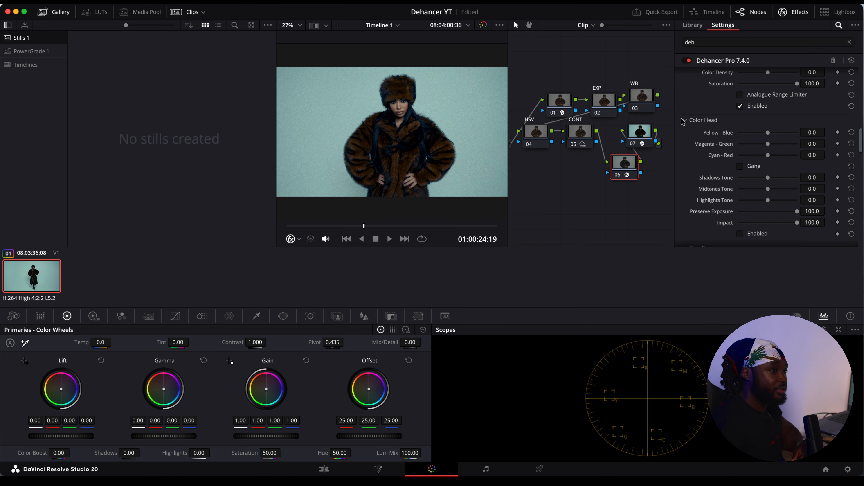
{"action": "scroll", "coordinate": [735, 154], "scroll_direction": "down", "scroll_amount": 2}
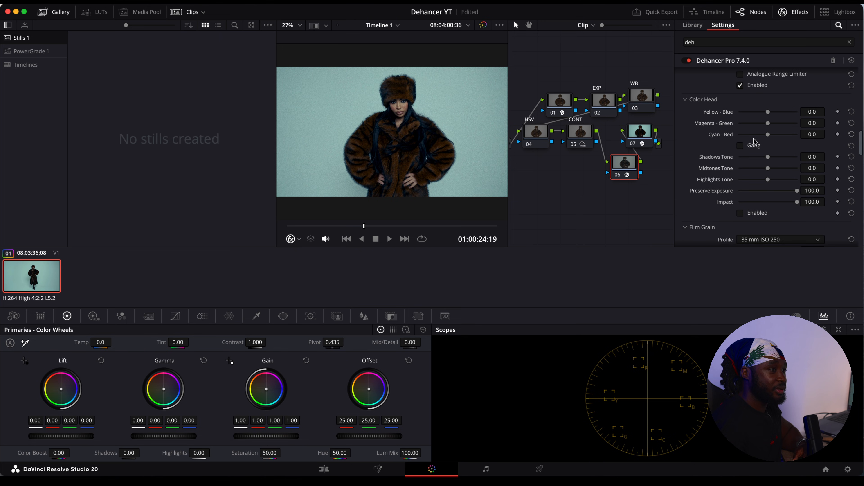
{"action": "left_click", "coordinate": [740, 213]}
{"action": "left_click_drag", "start_coordinate": [768, 157], "coordinate": [774, 181]}
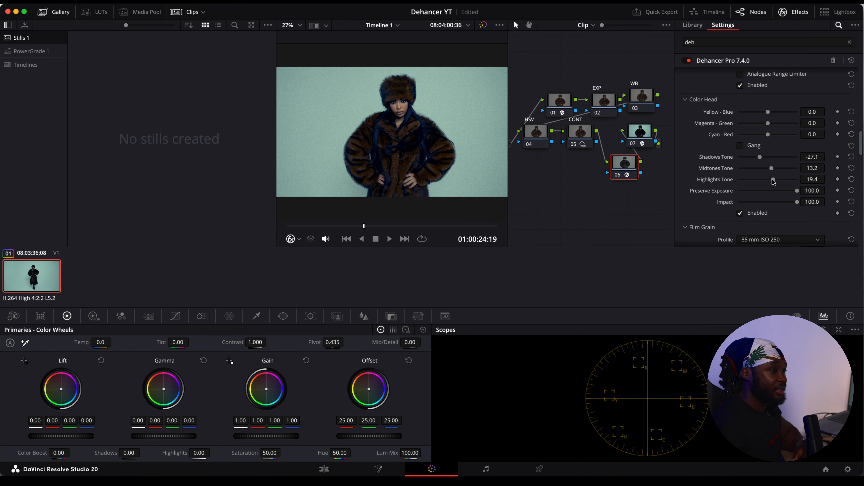
{"action": "left_click", "coordinate": [685, 100]}
Try the Film Grain profiles 35 mm ISO 50 with Amount 17.1, 8 mm ISO 50 and 35 mm ISO 500.
{"action": "scroll", "coordinate": [740, 102], "scroll_direction": "down", "scroll_amount": 2}
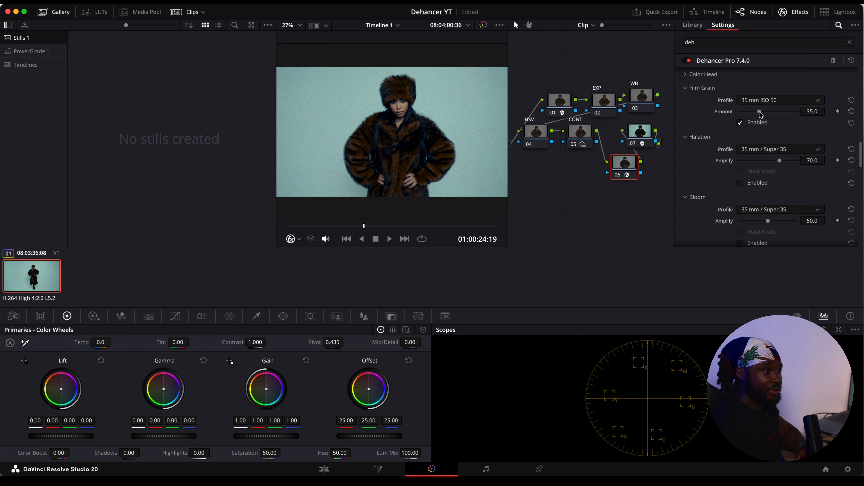
{"action": "left_click_drag", "start_coordinate": [760, 112], "coordinate": [753, 112]}
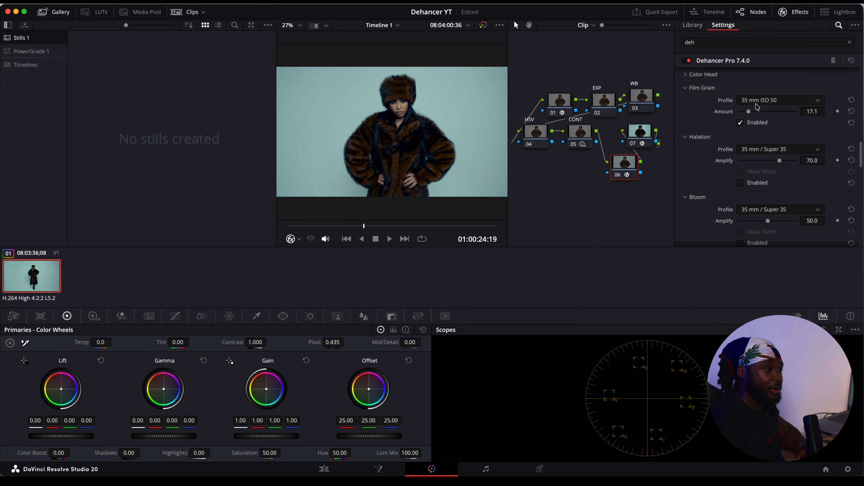
{"action": "left_click", "coordinate": [756, 102]}
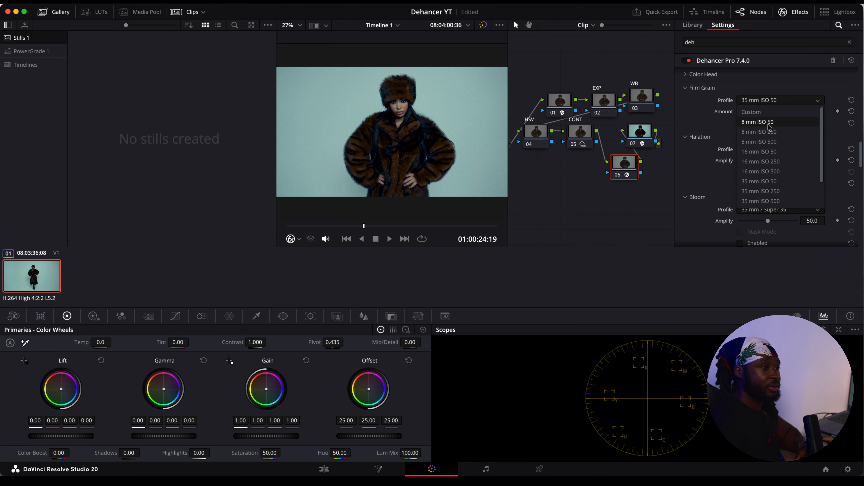
{"action": "left_click", "coordinate": [770, 122]}
{"action": "left_click", "coordinate": [778, 102]}
{"action": "scroll", "coordinate": [766, 173], "scroll_direction": "down", "scroll_amount": 3}
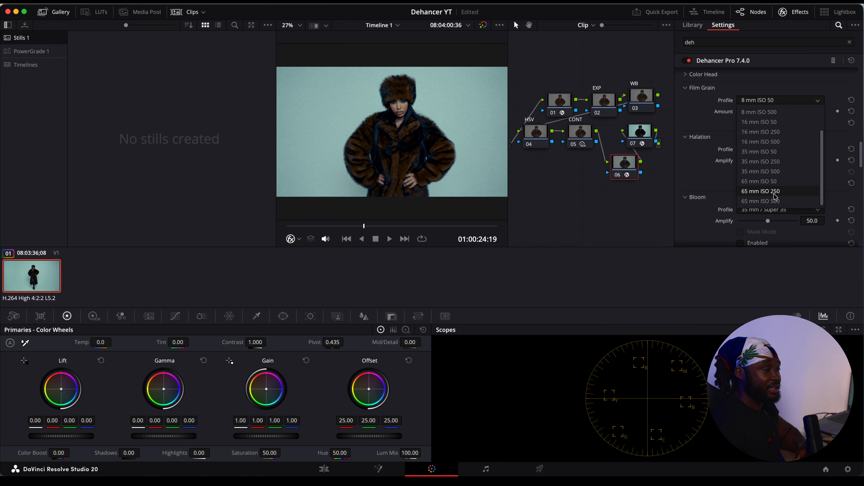
{"action": "left_click", "coordinate": [759, 172]}
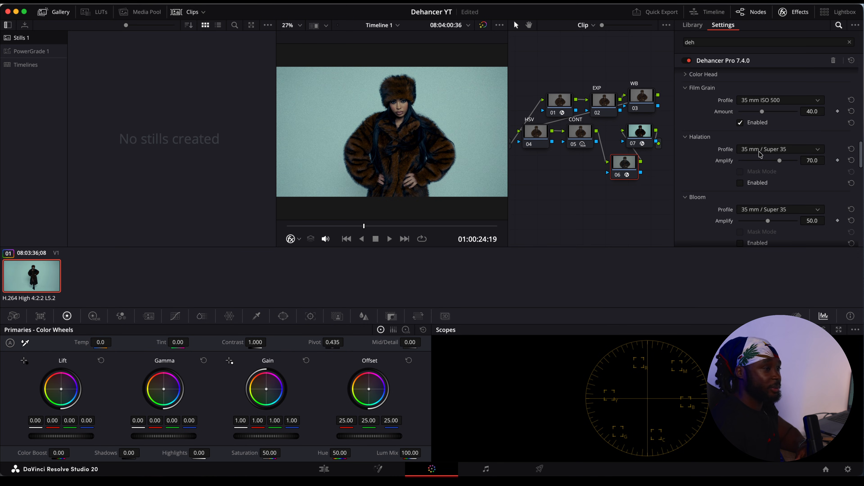
Set Film Grain to the 8 mm ISO 50 profile with Amount 9.3 and inspect the grain in full screen.
{"action": "left_click", "coordinate": [755, 102]}
{"action": "scroll", "coordinate": [759, 117], "scroll_direction": "up", "scroll_amount": 3}
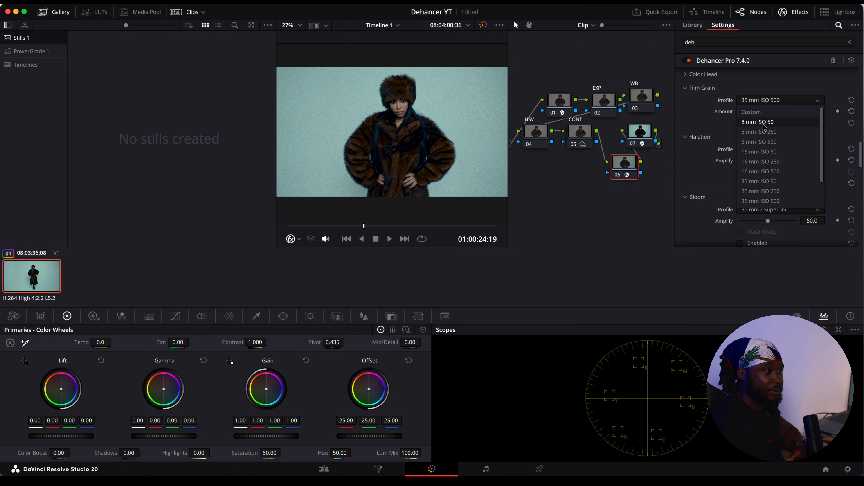
{"action": "left_click", "coordinate": [762, 122]}
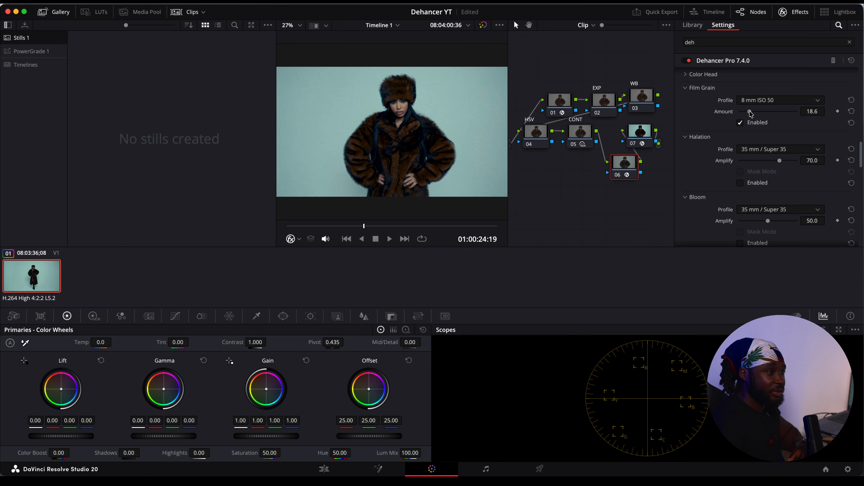
{"action": "left_click_drag", "start_coordinate": [745, 113], "coordinate": [744, 113]}
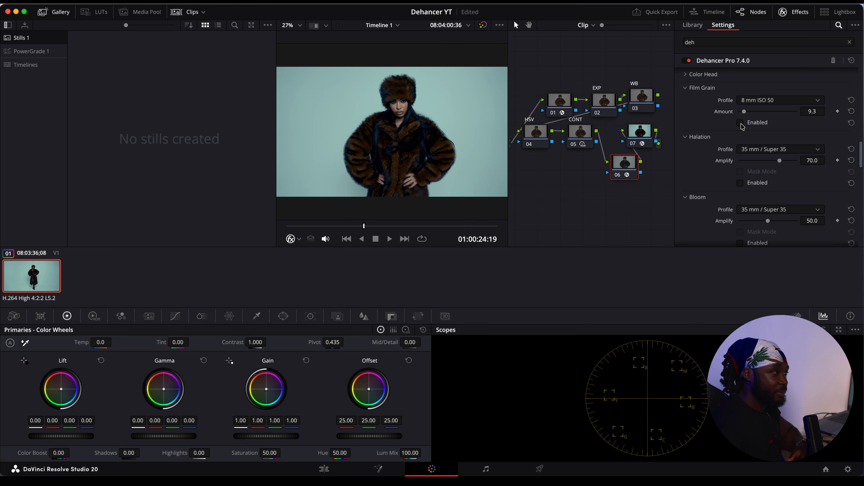
{"action": "key", "text": "super+f"}
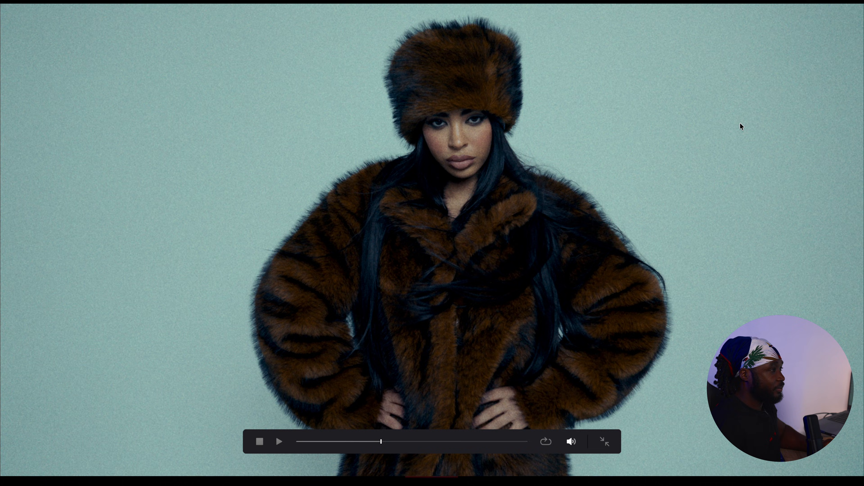
{"action": "key", "text": "super+f"}
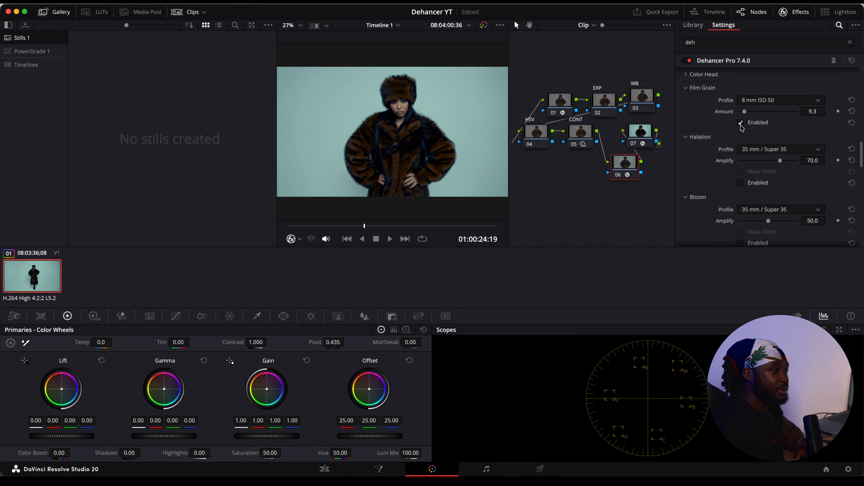
Enable Halation, try its 8 mm / Super 8 profile and switch to 65 mm / 70 mm No Remjet.
{"action": "scroll", "coordinate": [742, 127], "scroll_direction": "down", "scroll_amount": 2}
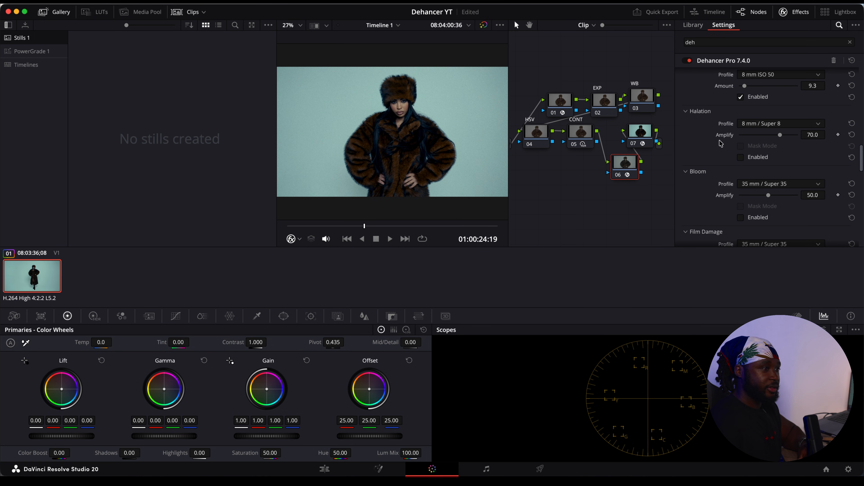
{"action": "left_click", "coordinate": [741, 158]}
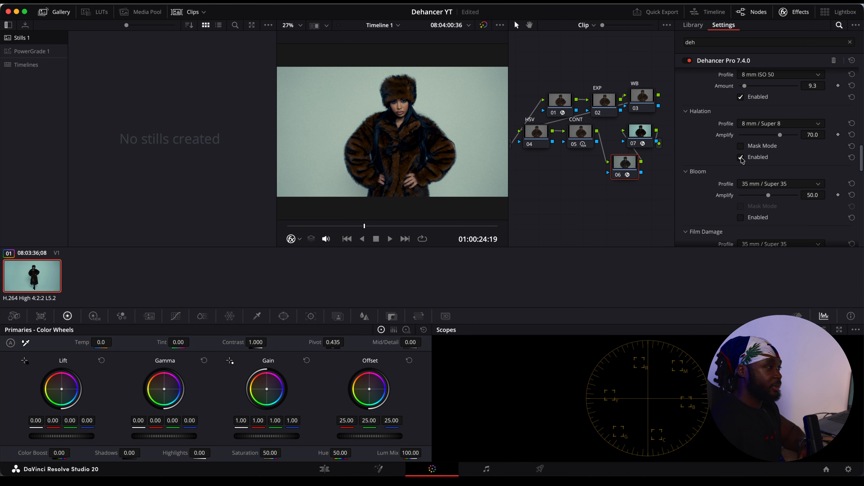
{"action": "left_click", "coordinate": [773, 123]}
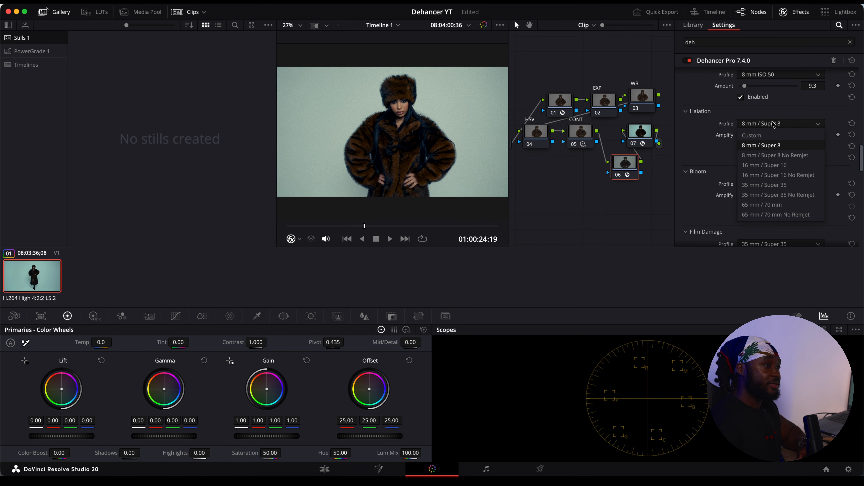
{"action": "left_click", "coordinate": [754, 214]}
{"action": "scroll", "coordinate": [757, 127], "scroll_direction": "down", "scroll_amount": 1}
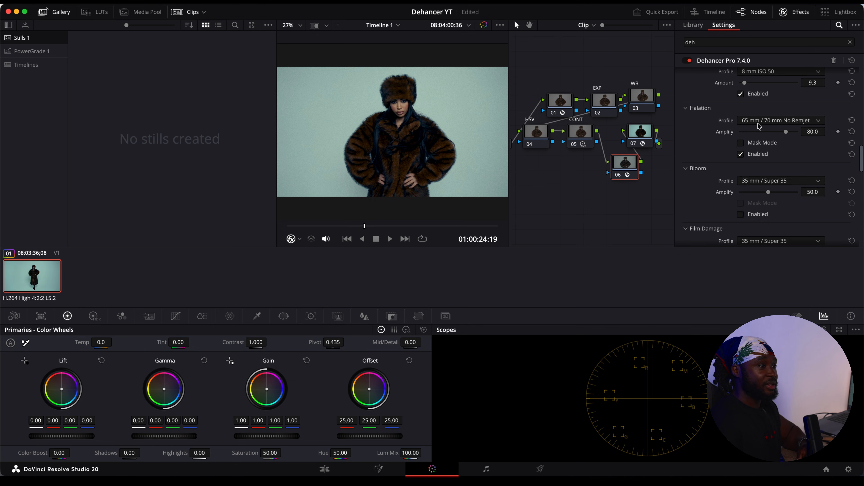
Set the Halation profile to 8 mm / Super 8 with Amplify 75.2.
{"action": "left_click", "coordinate": [757, 122]}
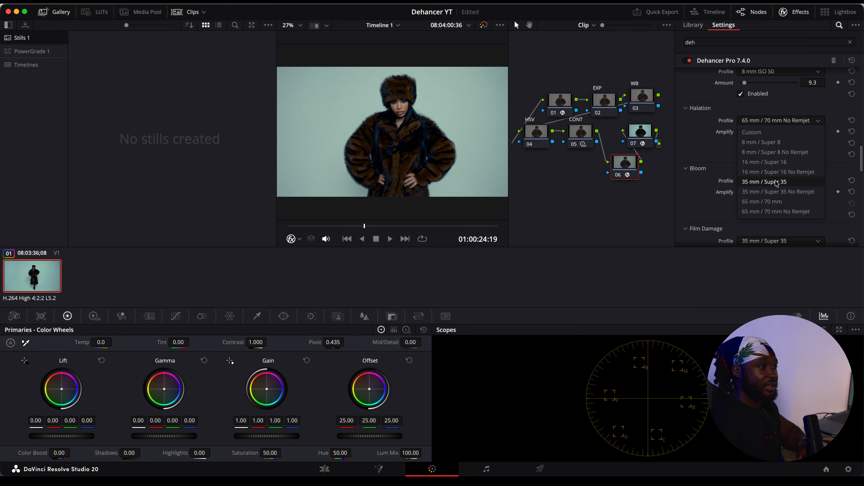
{"action": "left_click", "coordinate": [771, 142]}
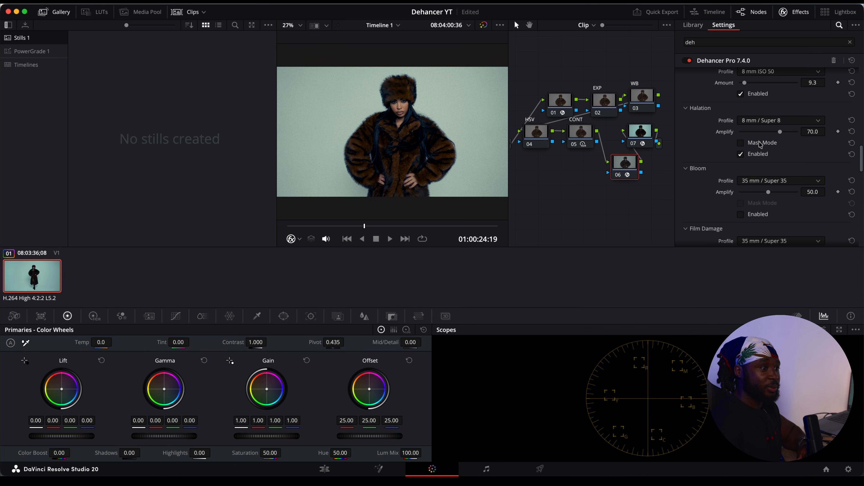
{"action": "mouse_move", "coordinate": [781, 132]}
{"action": "left_mouse_down"}
{"action": "mouse_move", "coordinate": [808, 129]}
{"action": "mouse_move", "coordinate": [723, 129]}
{"action": "mouse_move", "coordinate": [813, 125]}
{"action": "mouse_move", "coordinate": [716, 126]}
{"action": "mouse_move", "coordinate": [800, 129]}
{"action": "mouse_move", "coordinate": [756, 132]}
{"action": "mouse_move", "coordinate": [785, 134]}
{"action": "left_mouse_up"}
Enable Bloom, try its 8 mm / Super 8 and 65 mm / 70 mm profiles, and return to 35 mm / Super 35.
{"action": "scroll", "coordinate": [783, 136], "scroll_direction": "down", "scroll_amount": 3}
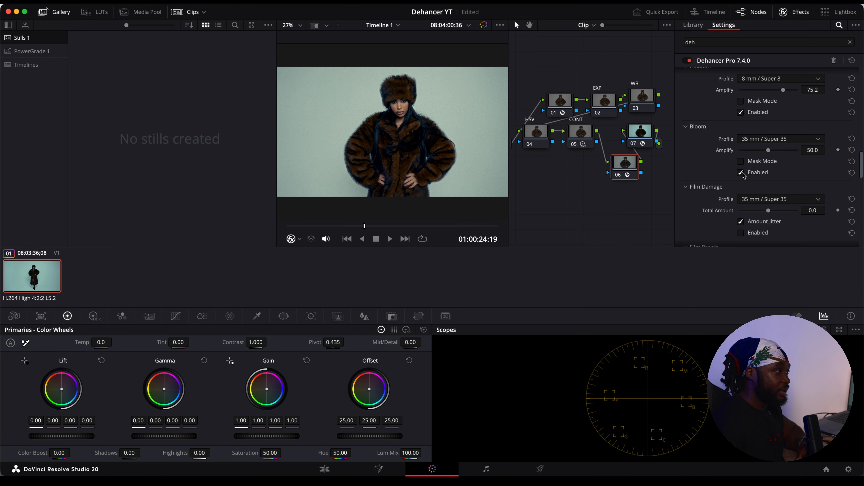
{"action": "left_click", "coordinate": [788, 138]}
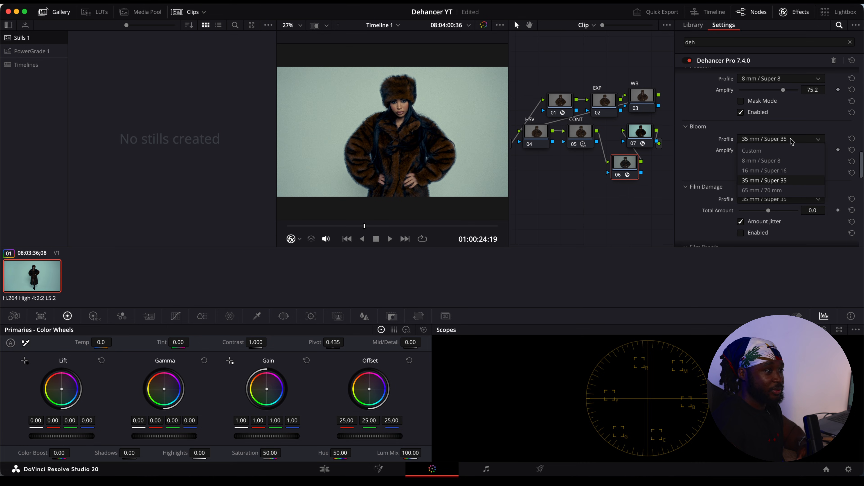
{"action": "left_click", "coordinate": [777, 161]}
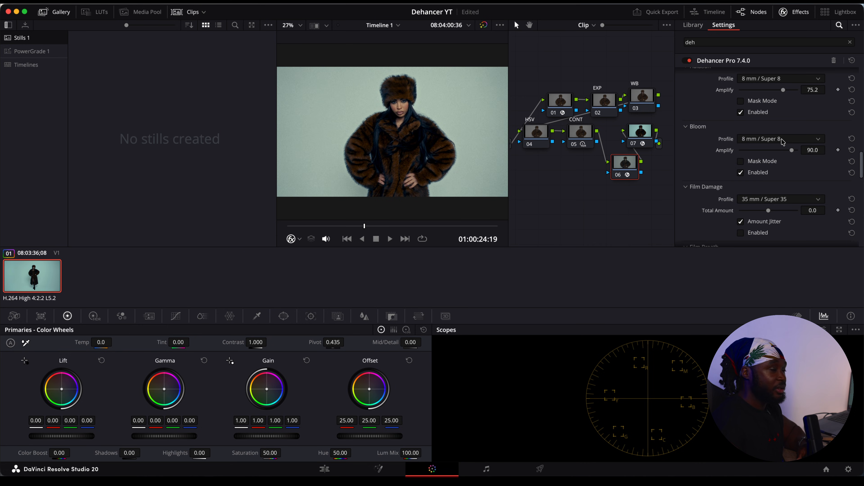
{"action": "left_click", "coordinate": [783, 140]}
{"action": "left_click", "coordinate": [774, 180]}
{"action": "left_click", "coordinate": [778, 139]}
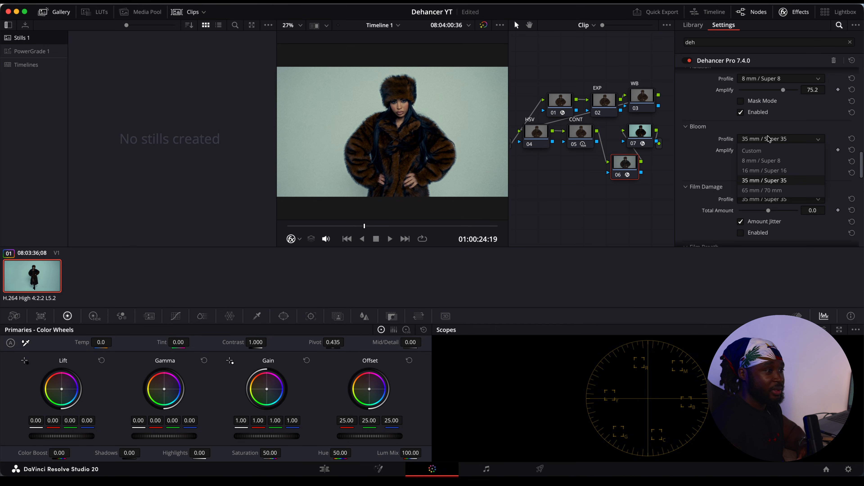
{"action": "left_click", "coordinate": [772, 192]}
{"action": "left_click", "coordinate": [769, 140]}
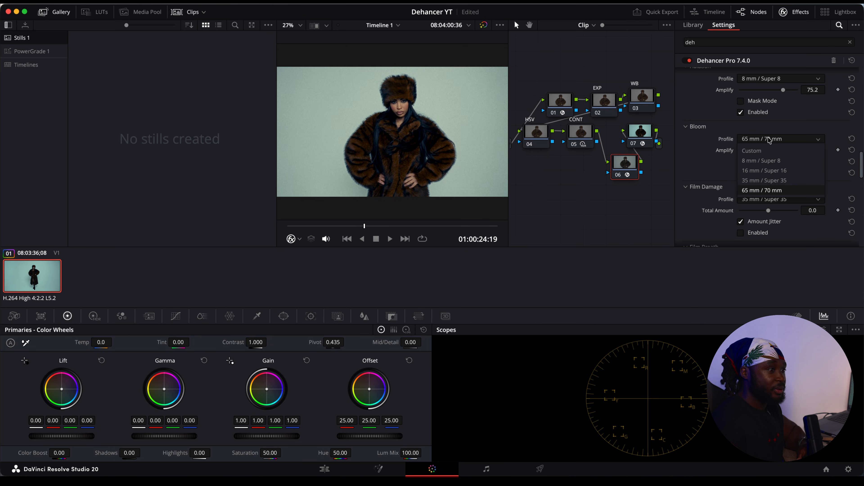
{"action": "left_click", "coordinate": [771, 180]}
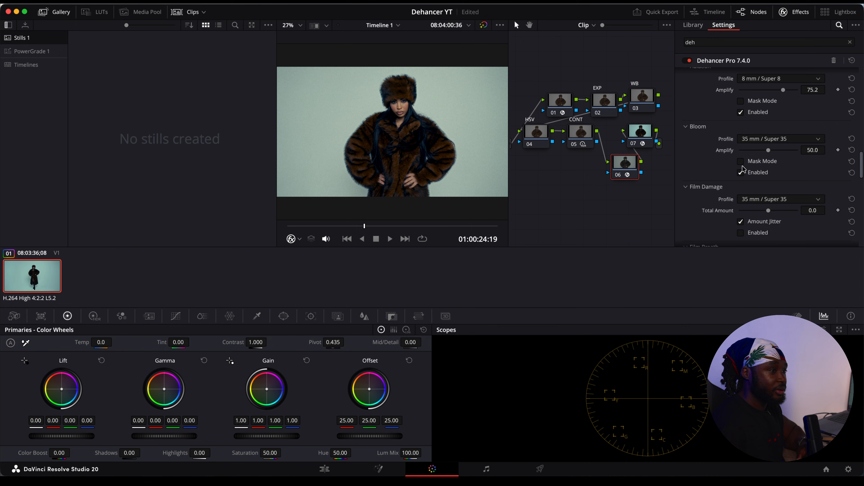
Try a Bloom Amplify of 89.1 and compare the image with Bloom off and on.
{"action": "left_click_drag", "start_coordinate": [769, 150], "coordinate": [791, 151]}
{"action": "left_click", "coordinate": [741, 173]}
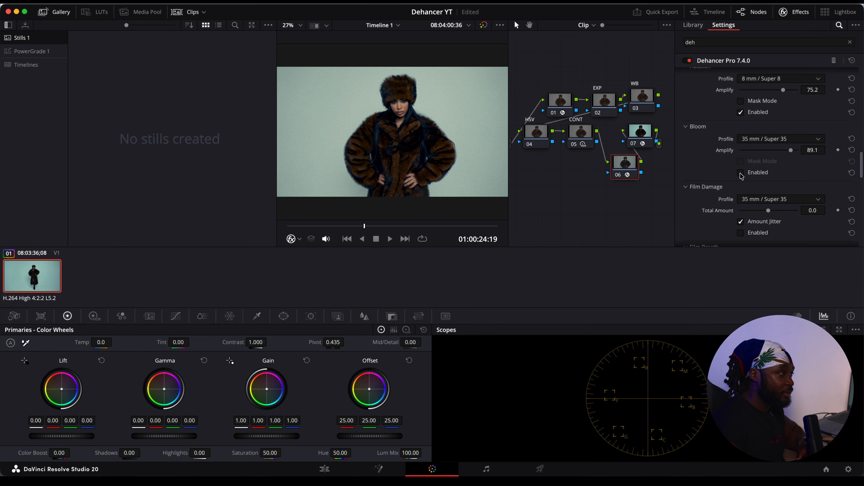
{"action": "left_click", "coordinate": [741, 173]}
{"action": "left_click", "coordinate": [741, 172]}
{"action": "left_click", "coordinate": [741, 173]}
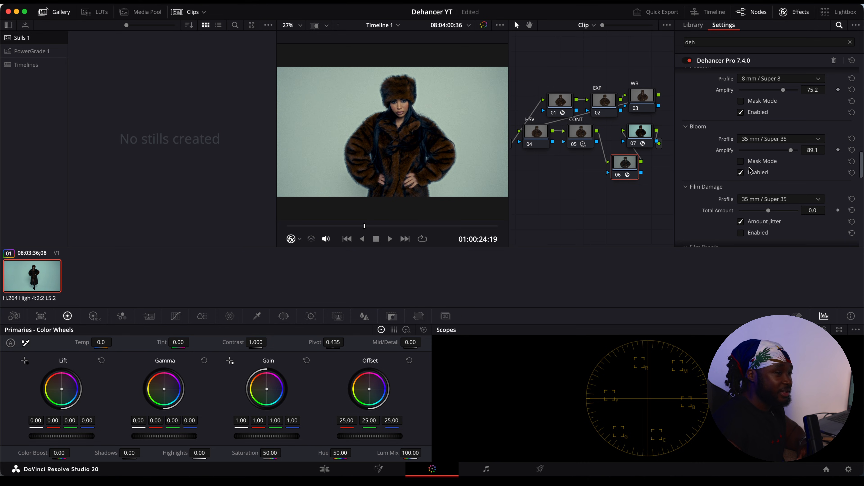
Set Bloom Amplify to 63.6 and toggle Bloom to compare the image, leaving it enabled.
{"action": "left_click_drag", "start_coordinate": [791, 151], "coordinate": [776, 151]}
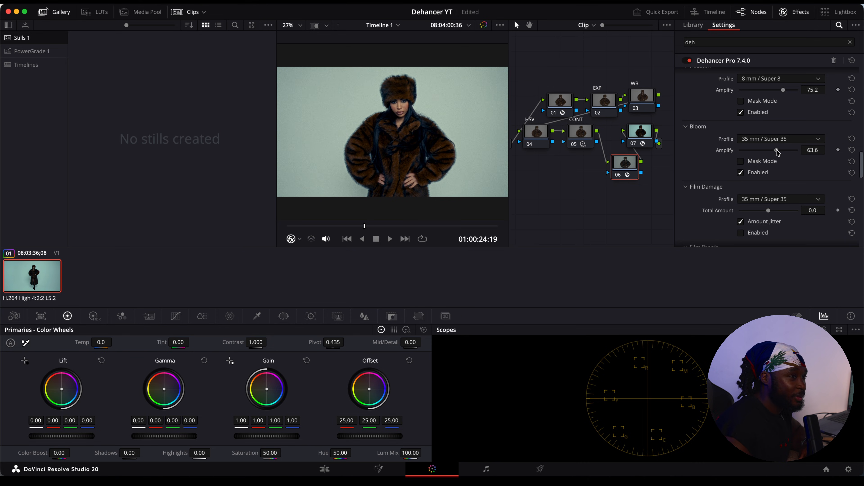
{"action": "left_click", "coordinate": [741, 173]}
{"action": "left_click", "coordinate": [740, 173]}
{"action": "left_click", "coordinate": [740, 173]}
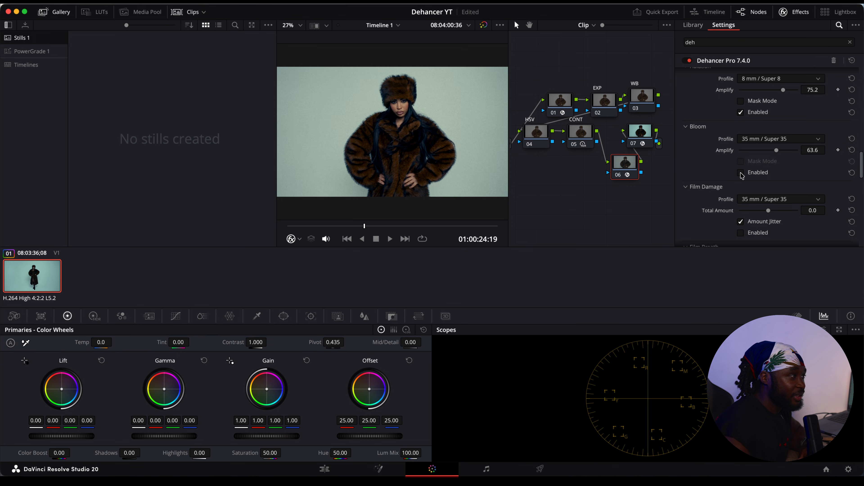
{"action": "left_click", "coordinate": [741, 173]}
{"action": "left_click", "coordinate": [740, 173]}
{"action": "left_click", "coordinate": [741, 172]}
Review the Film Damage, Film Breath, Gate Weave, Overscan and Vignette settings of Dehancer Pro.
{"action": "scroll", "coordinate": [705, 119], "scroll_direction": "down", "scroll_amount": 2}
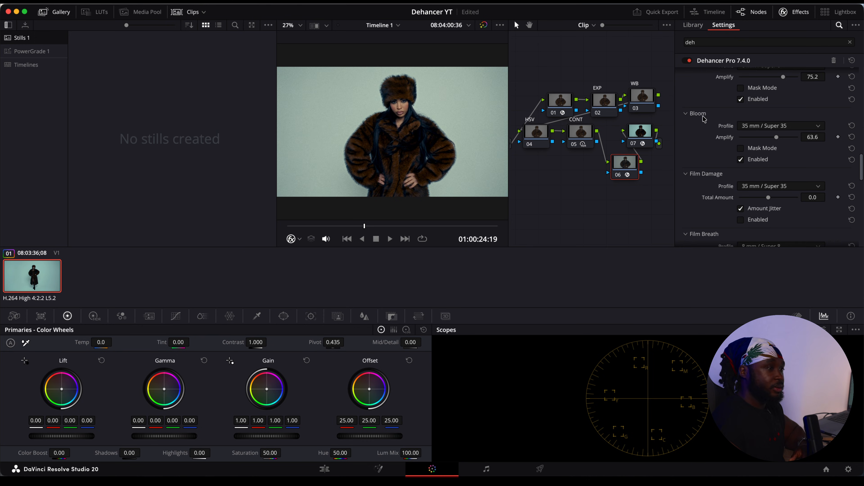
{"action": "scroll", "coordinate": [710, 133], "scroll_direction": "down", "scroll_amount": 2}
{"action": "scroll", "coordinate": [710, 133], "scroll_direction": "down", "scroll_amount": 1}
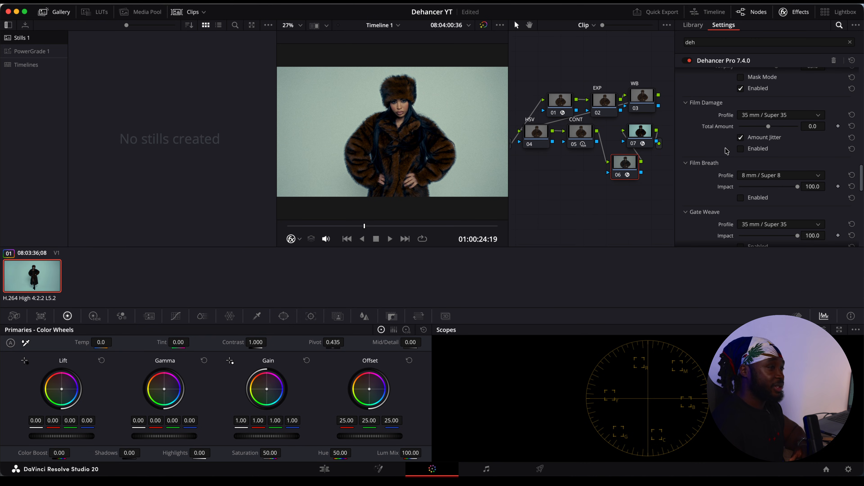
{"action": "scroll", "coordinate": [748, 150], "scroll_direction": "down", "scroll_amount": 1}
{"action": "scroll", "coordinate": [748, 150], "scroll_direction": "down", "scroll_amount": 3}
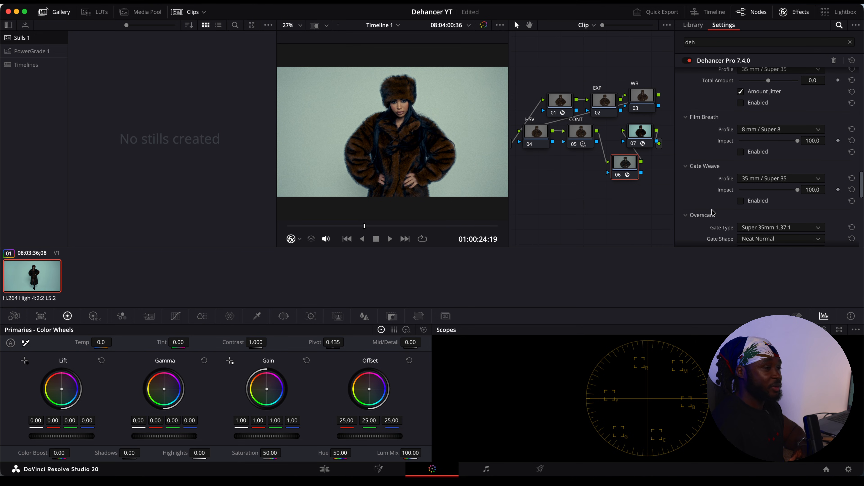
{"action": "scroll", "coordinate": [714, 212], "scroll_direction": "down", "scroll_amount": 3}
{"action": "scroll", "coordinate": [728, 168], "scroll_direction": "up", "scroll_amount": 3}
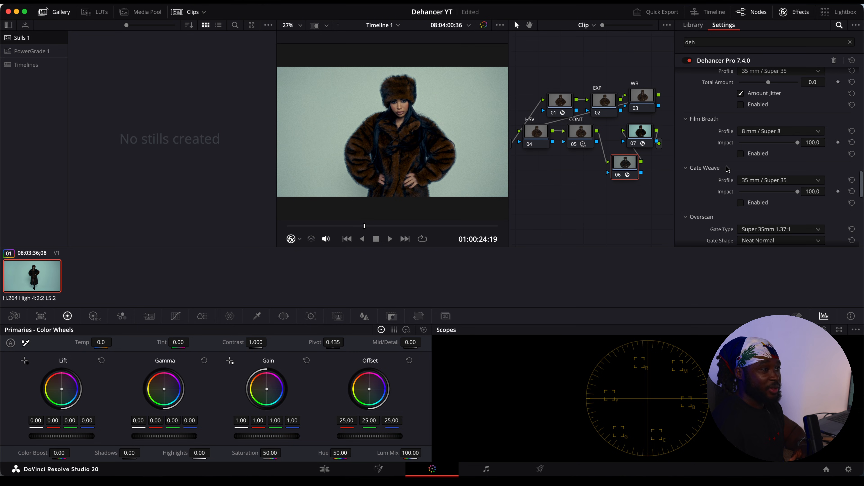
{"action": "scroll", "coordinate": [727, 169], "scroll_direction": "down", "scroll_amount": 10}
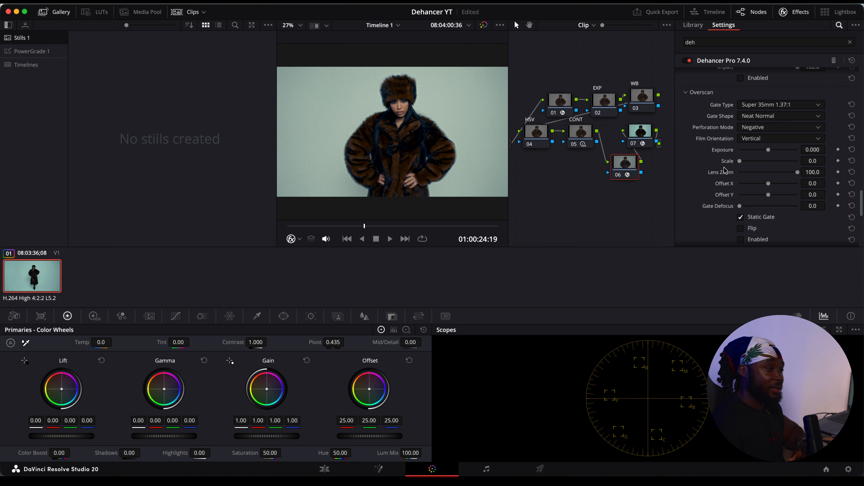
{"action": "scroll", "coordinate": [725, 169], "scroll_direction": "down", "scroll_amount": 2}
{"action": "scroll", "coordinate": [726, 169], "scroll_direction": "up", "scroll_amount": 4}
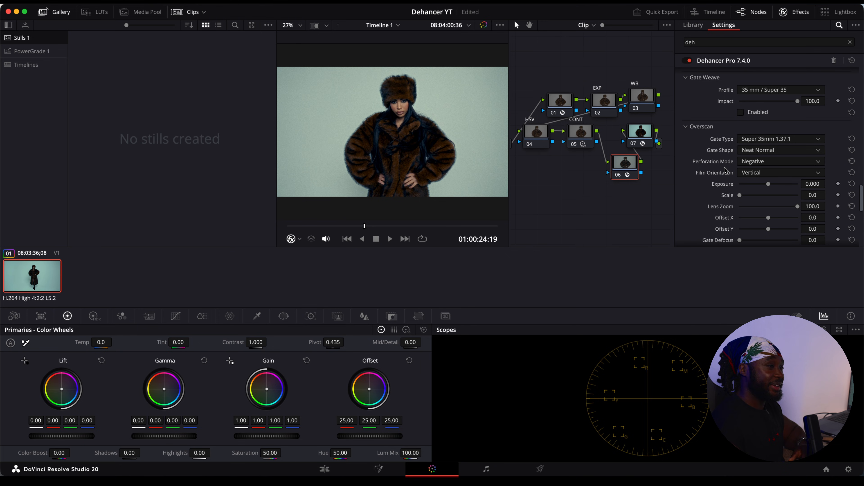
{"action": "scroll", "coordinate": [708, 157], "scroll_direction": "down", "scroll_amount": 5}
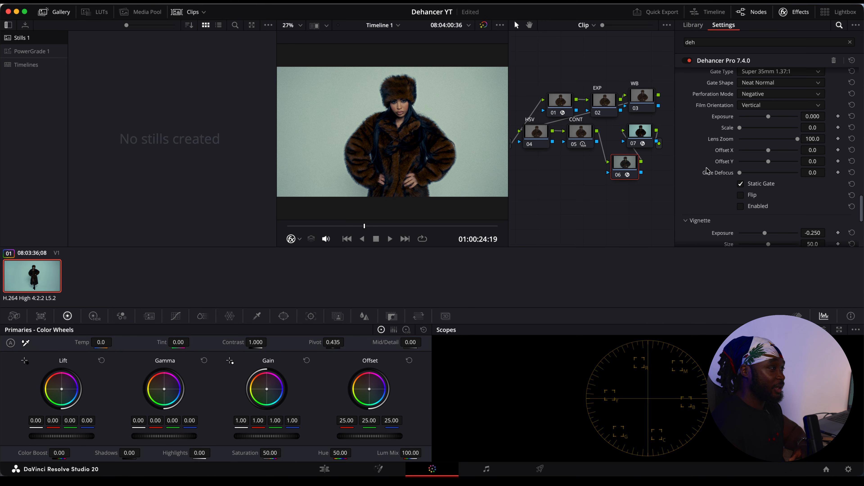
{"action": "scroll", "coordinate": [709, 170], "scroll_direction": "down", "scroll_amount": 1}
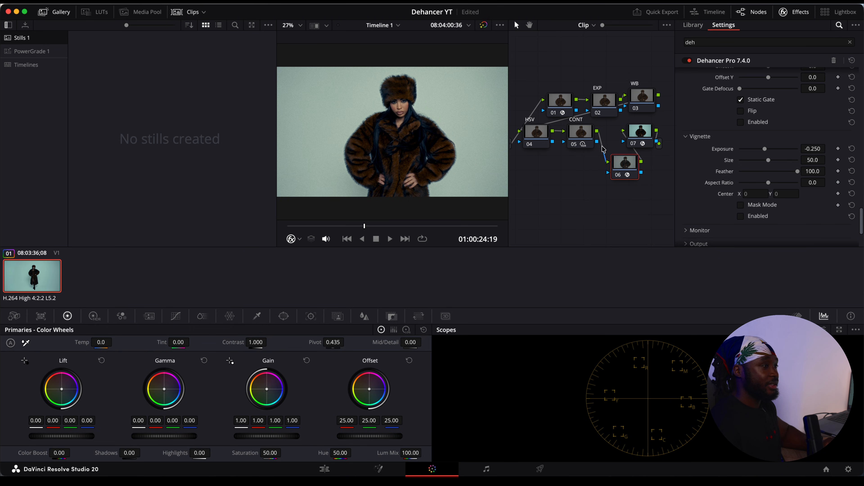
Compare the image with Dehancer node 06 bypassed and re-enabled.
{"action": "key", "text": "super+d"}
{"action": "key", "text": "super+d"}
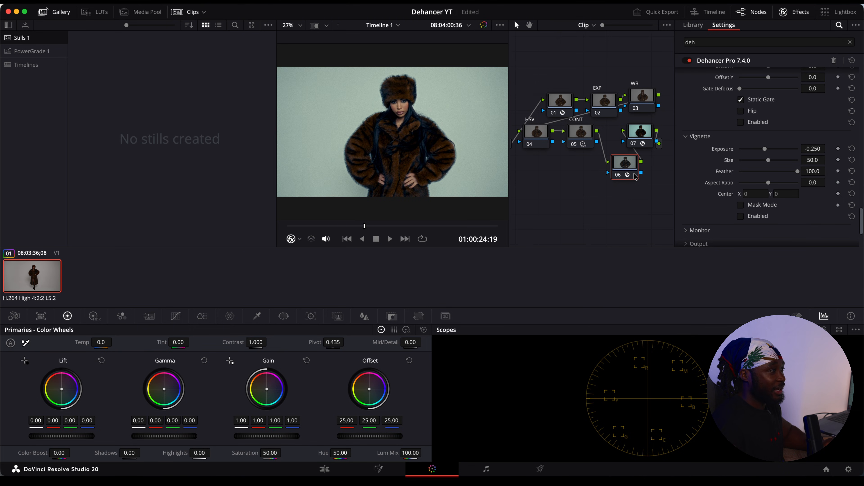
{"action": "key", "text": "super+d"}
{"action": "key", "text": "super+d"}
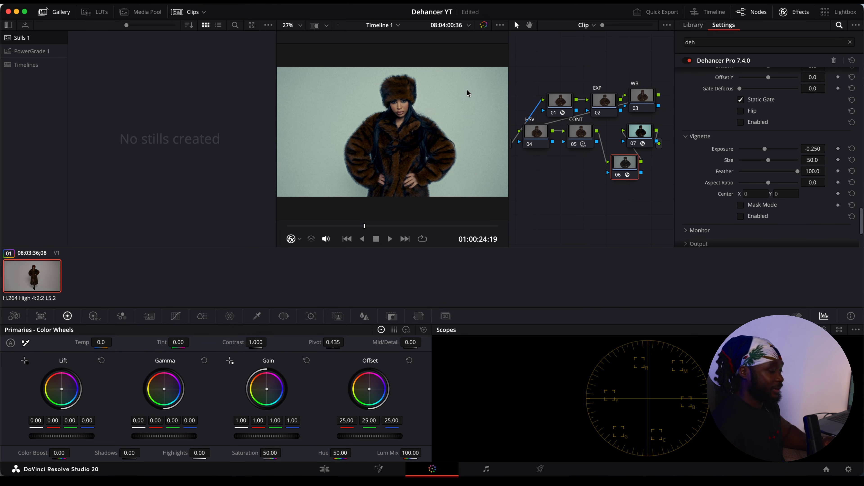
Play the graded clip in full screen to check the film look in motion.
{"action": "key", "text": "super+f"}
{"action": "key", "text": "space"}
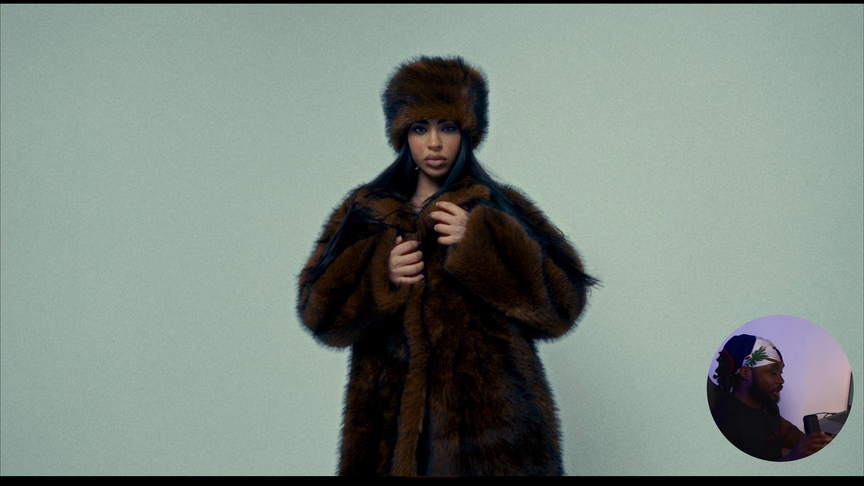
{"action": "key", "text": "space"}
{"action": "key", "text": "Escape"}
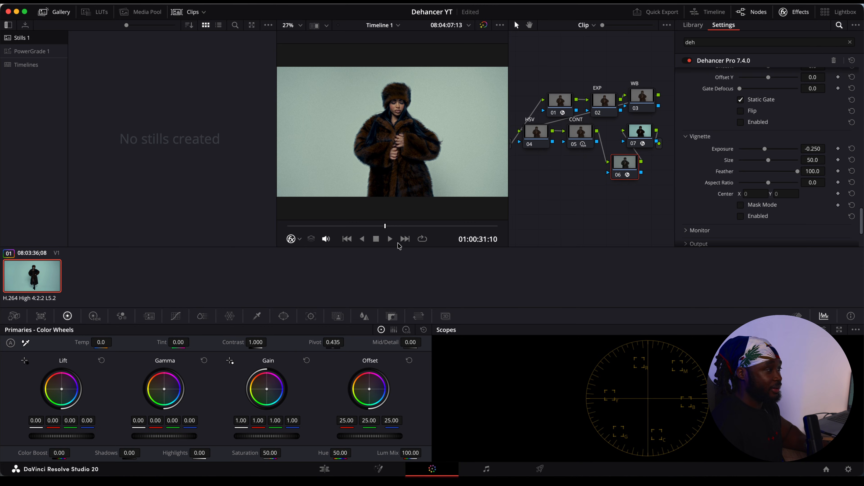
At timecode 01:00:30:04, raise the EXP node's HDR Global exposure to 0.34 and compare before and after.
{"action": "left_click_drag", "start_coordinate": [383, 227], "coordinate": [381, 226]}
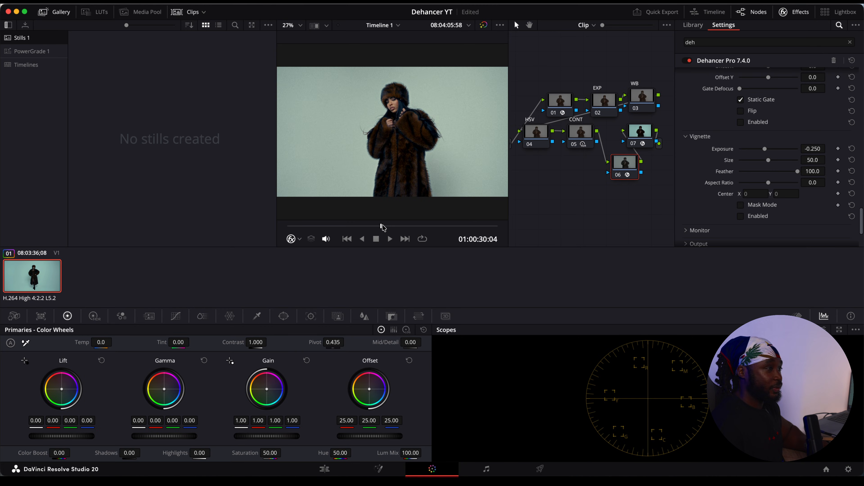
{"action": "left_click", "coordinate": [594, 104]}
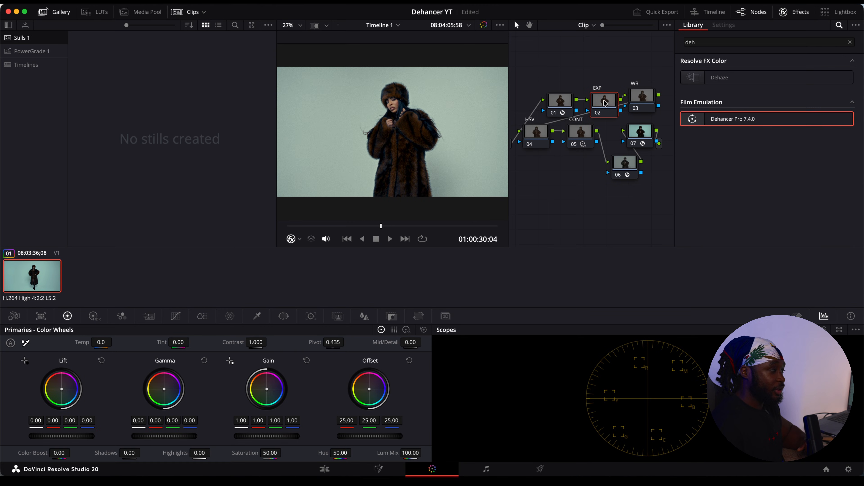
{"action": "left_click", "coordinate": [94, 316]}
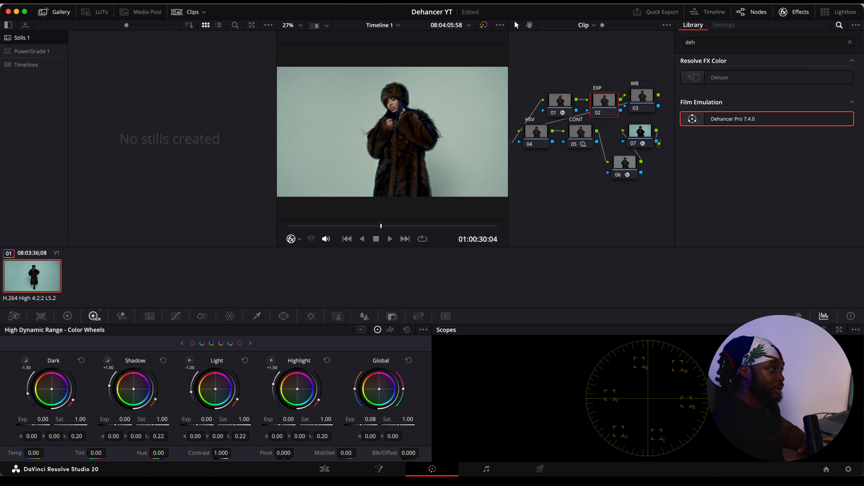
{"action": "left_click_drag", "start_coordinate": [369, 419], "coordinate": [380, 419]}
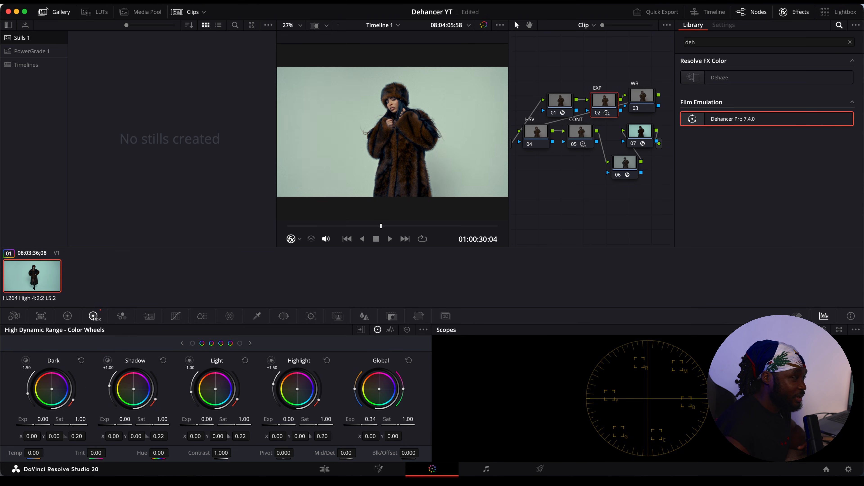
{"action": "key", "text": "ctrl+d"}
{"action": "key", "text": "ctrl+d"}
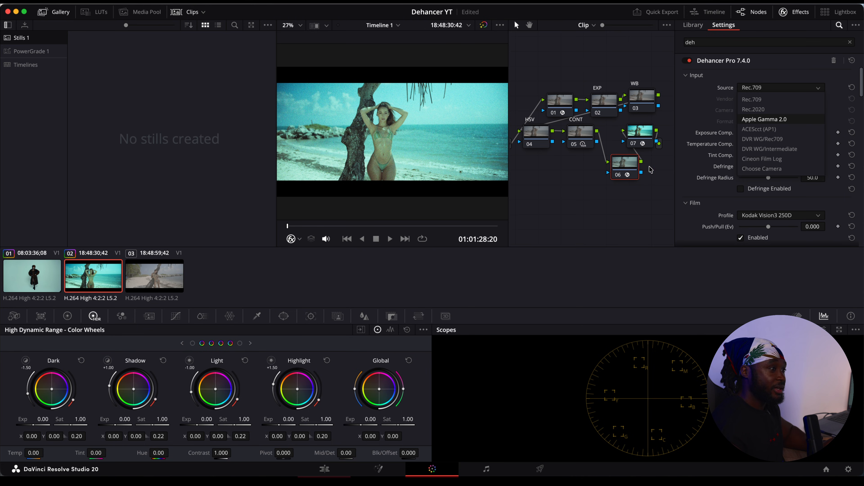
On the second clip's Dehancer node, set the input Source to DVR WG/Intermediate and the Film profile to Kodak Color Plus 200.
{"action": "left_click", "coordinate": [779, 149]}
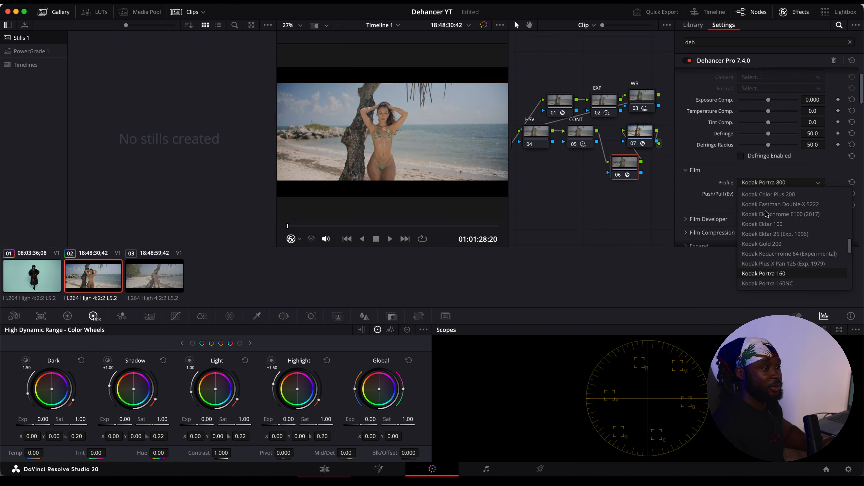
{"action": "scroll", "coordinate": [766, 213], "scroll_direction": "up", "scroll_amount": 1}
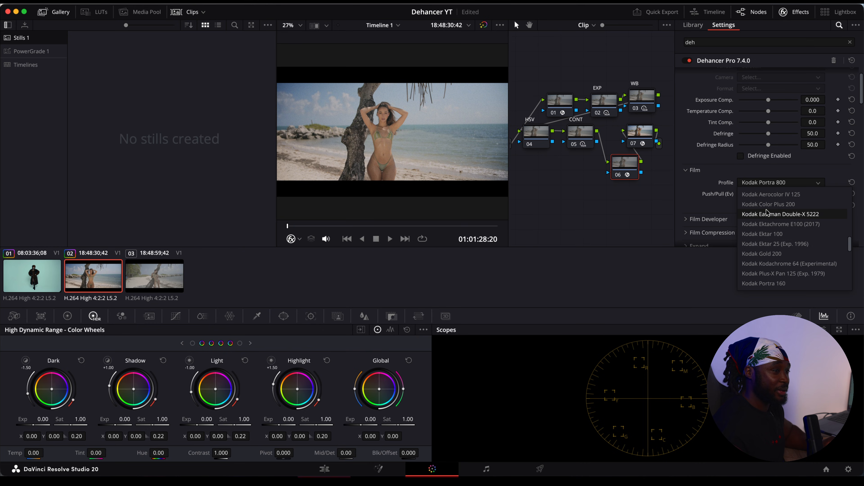
{"action": "scroll", "coordinate": [766, 214], "scroll_direction": "down", "scroll_amount": 1}
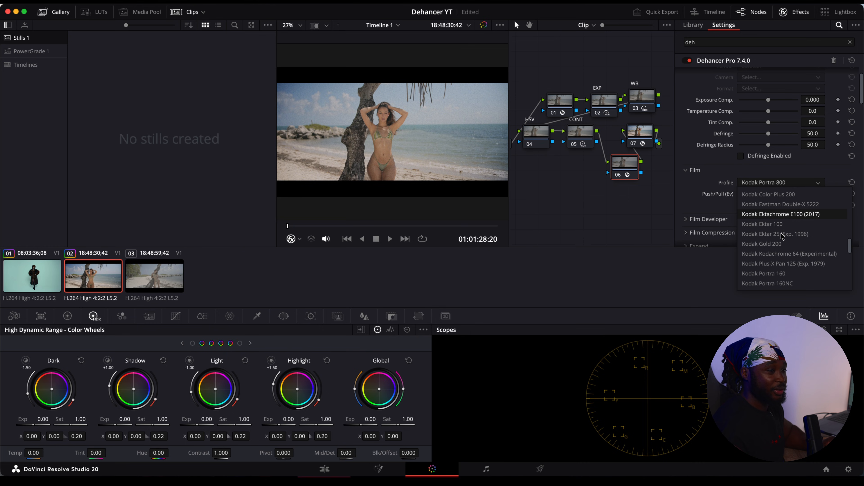
{"action": "scroll", "coordinate": [789, 235], "scroll_direction": "down", "scroll_amount": 5}
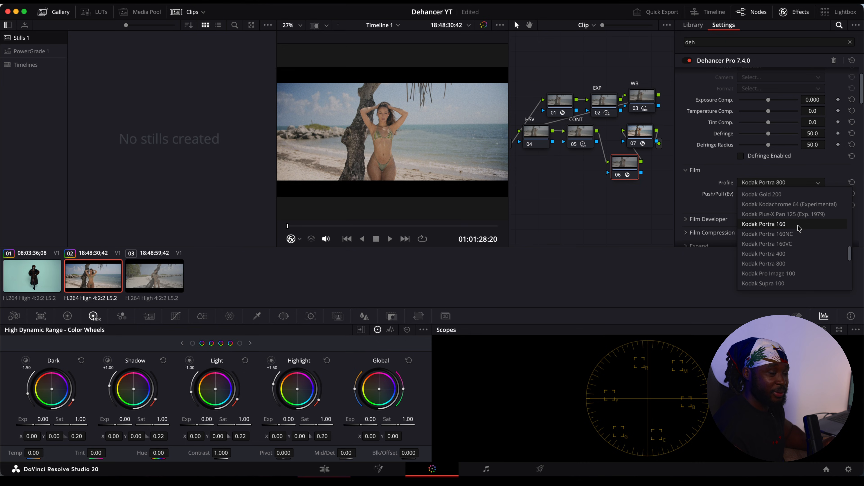
{"action": "scroll", "coordinate": [796, 235], "scroll_direction": "up", "scroll_amount": 4}
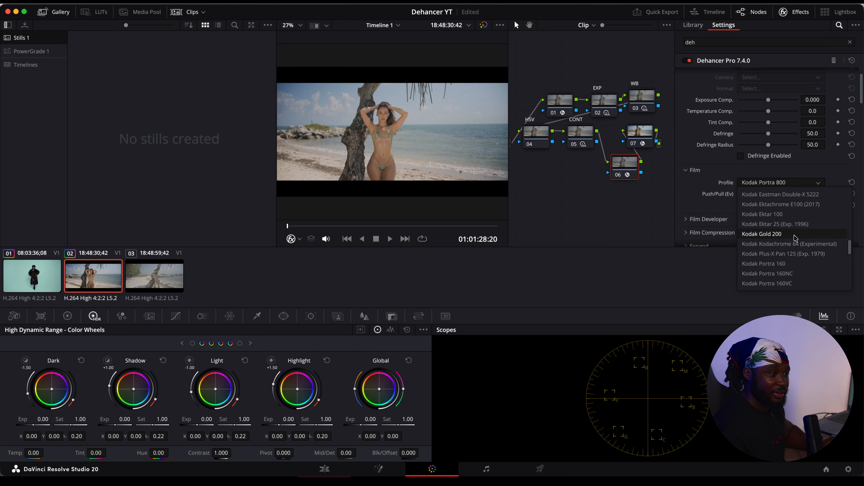
{"action": "scroll", "coordinate": [795, 238], "scroll_direction": "up", "scroll_amount": 3}
{"action": "left_click", "coordinate": [787, 217]}
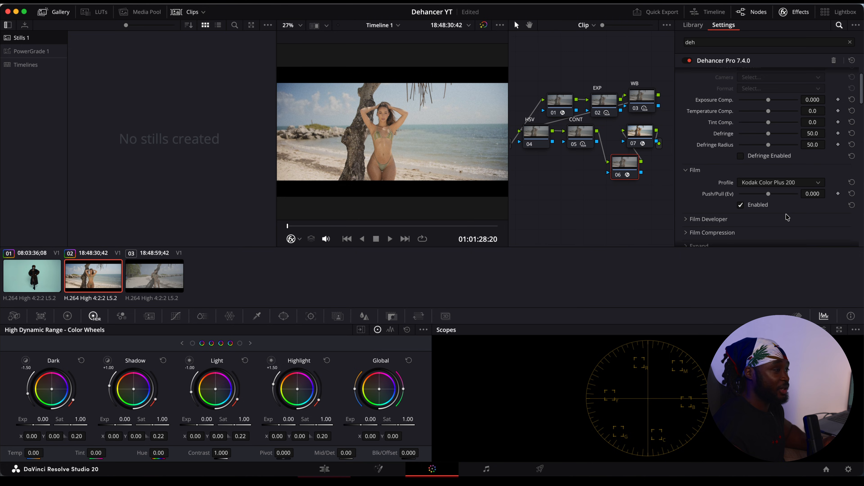
Compare the Film profile change before and after, and set the Print profile to Kodak Endura Glossy Paper.
{"action": "key", "text": "super+z"}
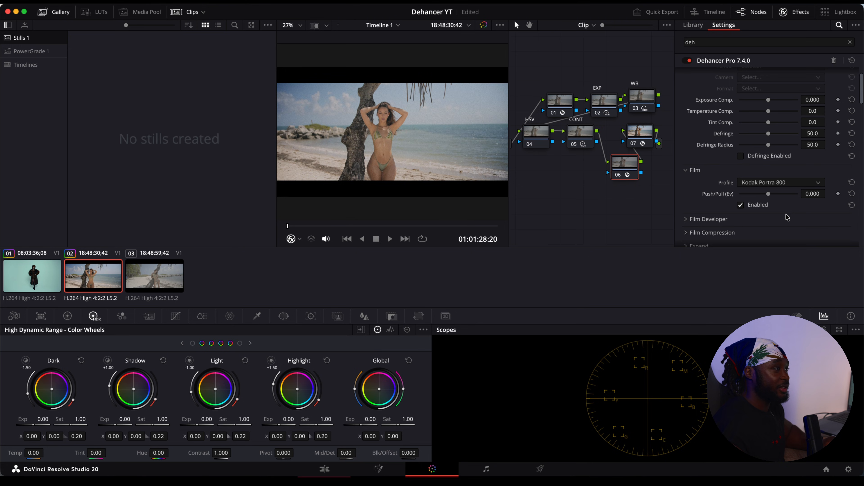
{"action": "key", "text": "super+shift+z"}
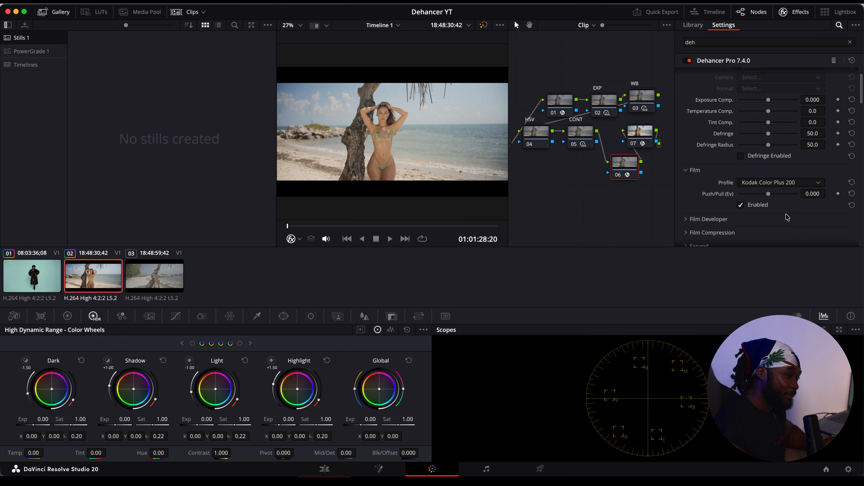
{"action": "scroll", "coordinate": [782, 207], "scroll_direction": "down", "scroll_amount": 4}
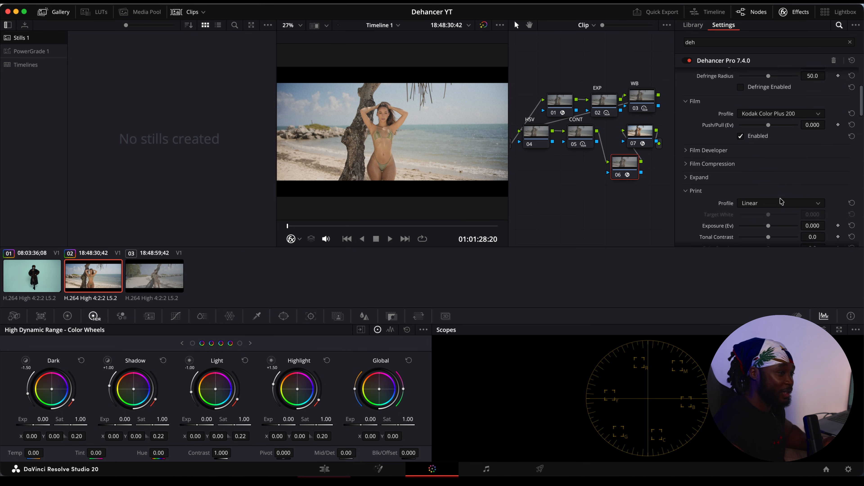
{"action": "left_click", "coordinate": [817, 200]}
{"action": "left_click", "coordinate": [782, 253]}
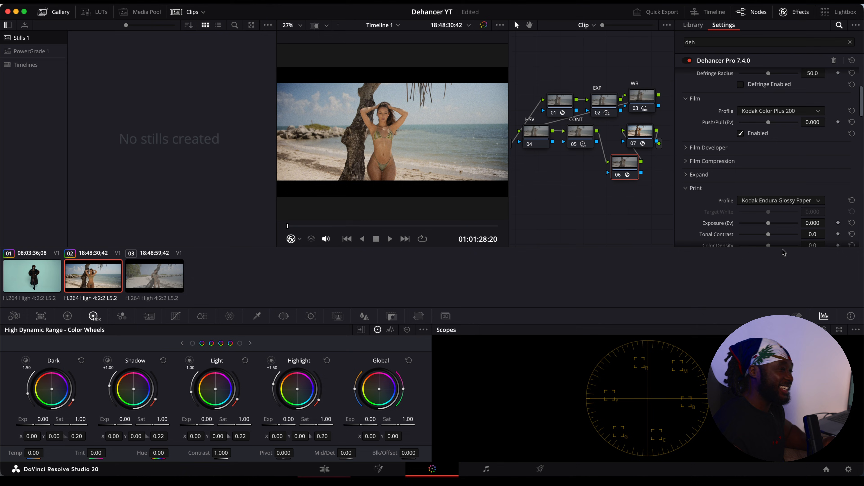
Try Kodak Portra 800 as the Film profile, compare it repeatedly with Kodak Color Plus 200, and return to Color Plus 200.
{"action": "left_click", "coordinate": [762, 111]}
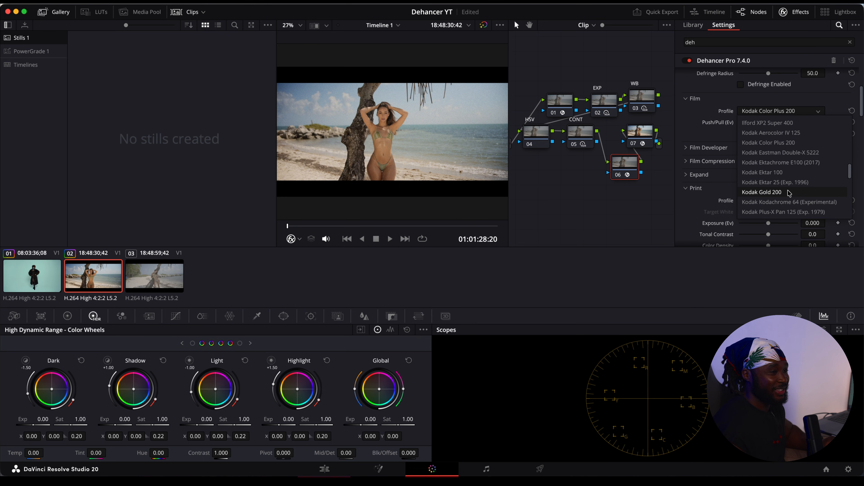
{"action": "scroll", "coordinate": [789, 193], "scroll_direction": "down", "scroll_amount": 3}
{"action": "left_click", "coordinate": [788, 163]}
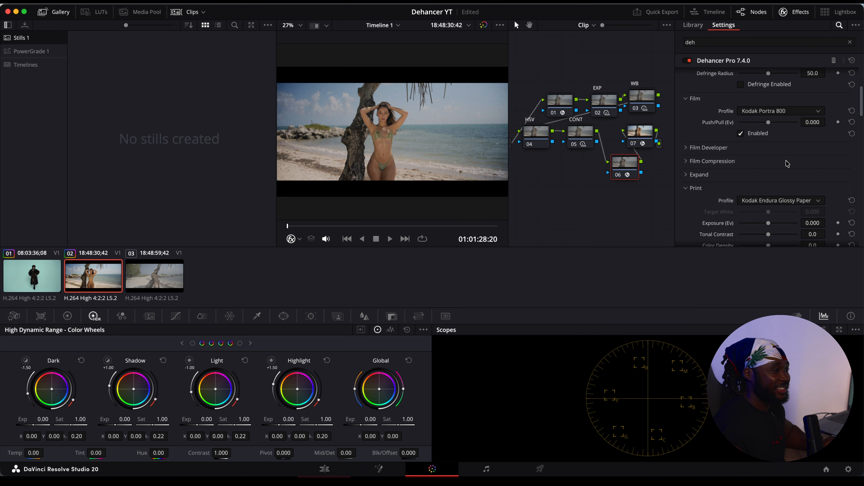
{"action": "key", "text": "super+z"}
{"action": "key", "text": "super+shift+z"}
{"action": "key", "text": "super+z"}
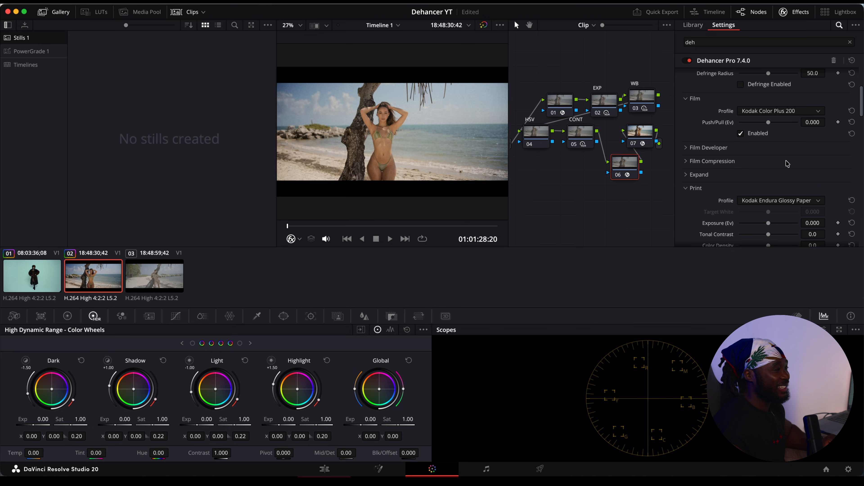
{"action": "key", "text": "super+shift+z"}
{"action": "key", "text": "super+z"}
{"action": "key", "text": "super+shift+z"}
{"action": "key", "text": "super+z"}
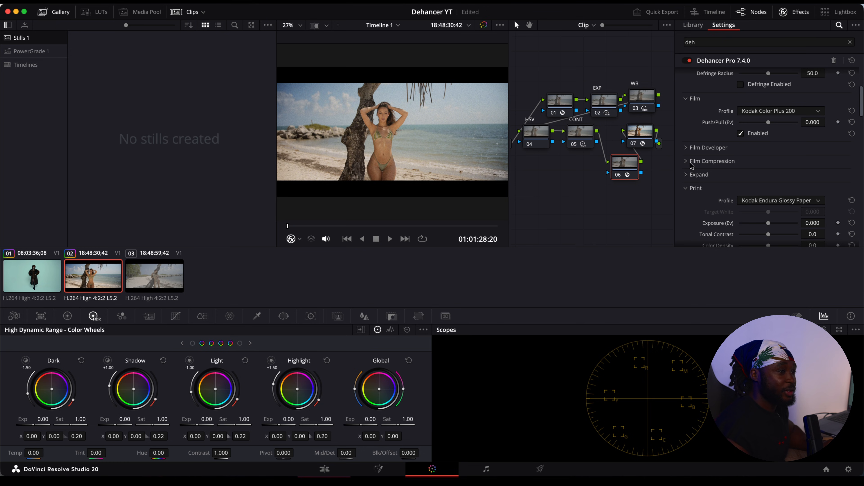
Set the Film Grain Amount to 10.9 and enable Halation with Amplify at 38.8.
{"action": "scroll", "coordinate": [737, 185], "scroll_direction": "down", "scroll_amount": 5}
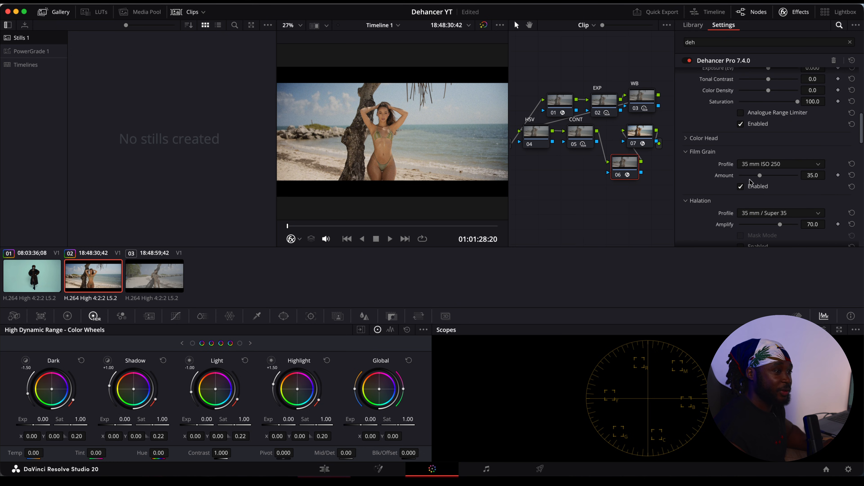
{"action": "left_click_drag", "start_coordinate": [760, 176], "coordinate": [746, 178]}
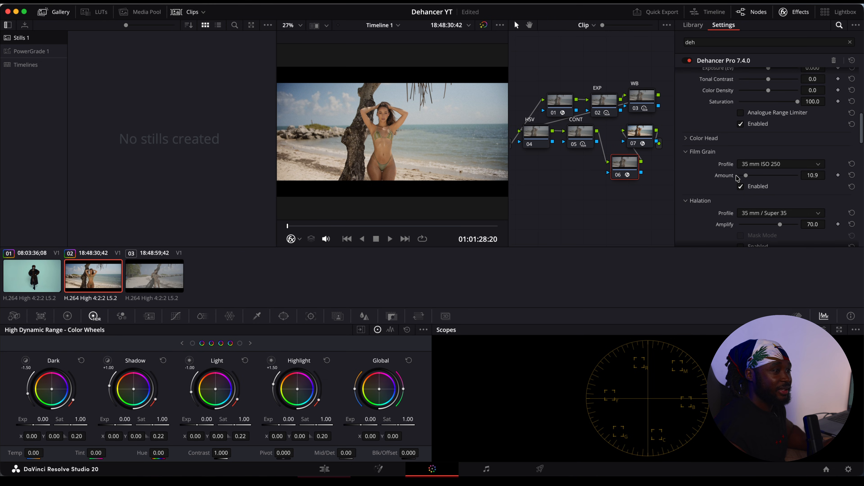
{"action": "scroll", "coordinate": [742, 183], "scroll_direction": "down", "scroll_amount": 3}
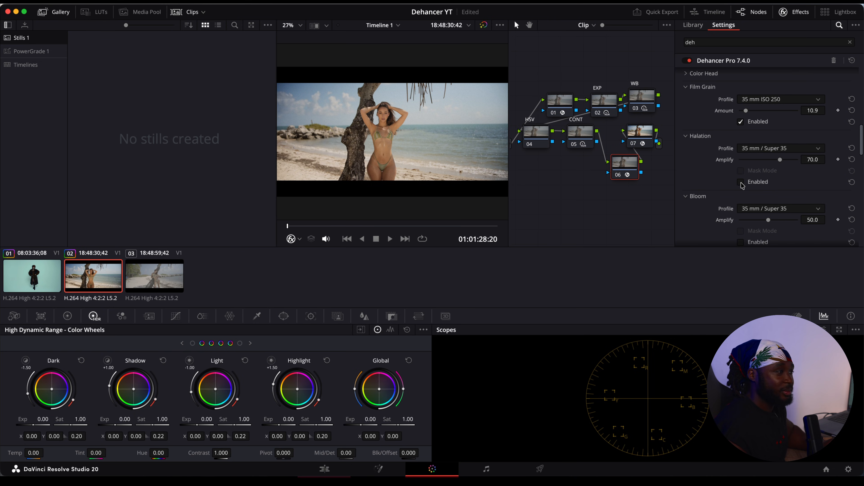
{"action": "left_click", "coordinate": [741, 182]}
{"action": "left_click_drag", "start_coordinate": [779, 160], "coordinate": [762, 161]}
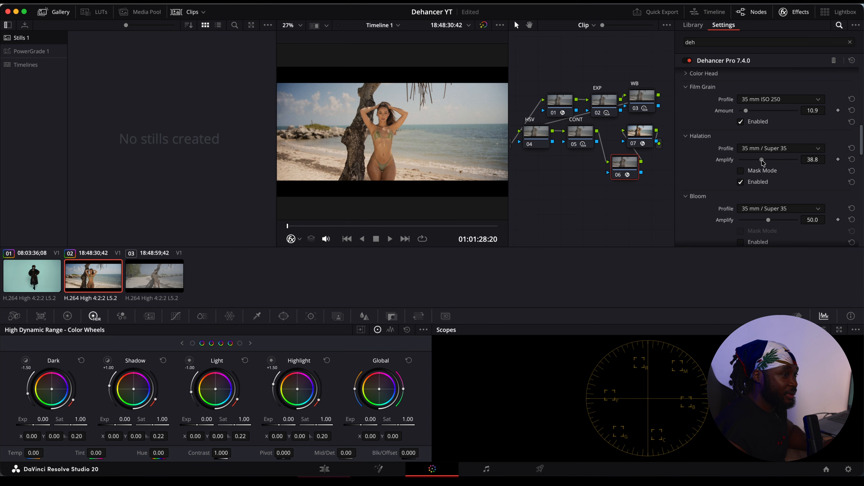
Compare the image with Halation off and on, and set its Amplify to 25.6.
{"action": "left_click", "coordinate": [742, 183]}
{"action": "left_click", "coordinate": [741, 183]}
{"action": "left_click", "coordinate": [742, 184]}
{"action": "left_click", "coordinate": [742, 184]}
{"action": "left_click_drag", "start_coordinate": [761, 161], "coordinate": [754, 162]}
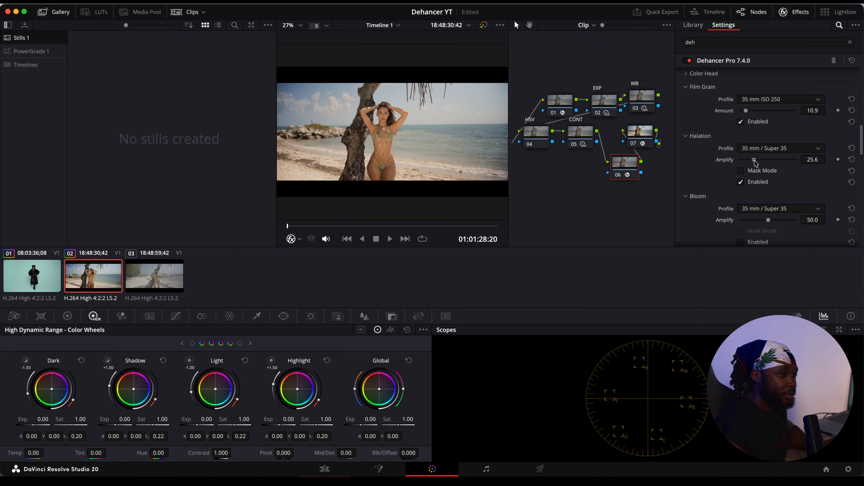
{"action": "left_click", "coordinate": [741, 183]}
{"action": "left_click", "coordinate": [742, 183]}
{"action": "left_click", "coordinate": [742, 183]}
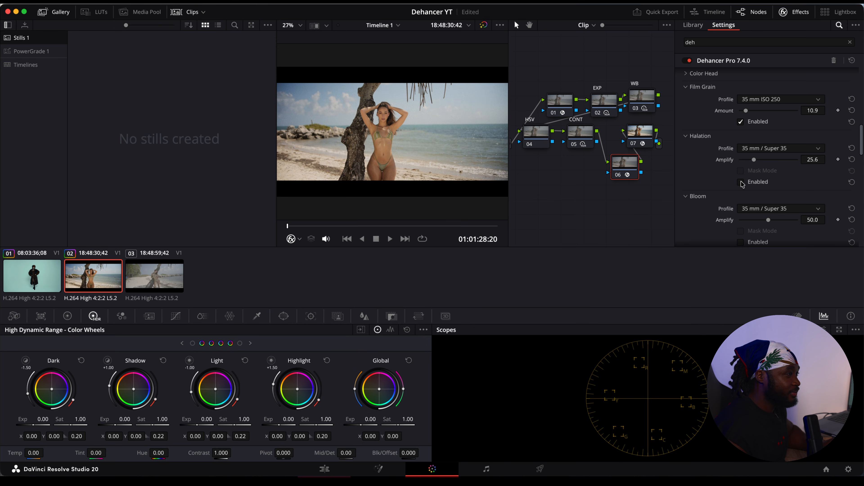
{"action": "left_click", "coordinate": [742, 183]}
Set the Halation profile to 8 mm / Super 8 with Amplify at 22.5.
{"action": "left_click", "coordinate": [771, 149]}
{"action": "left_click", "coordinate": [766, 170]}
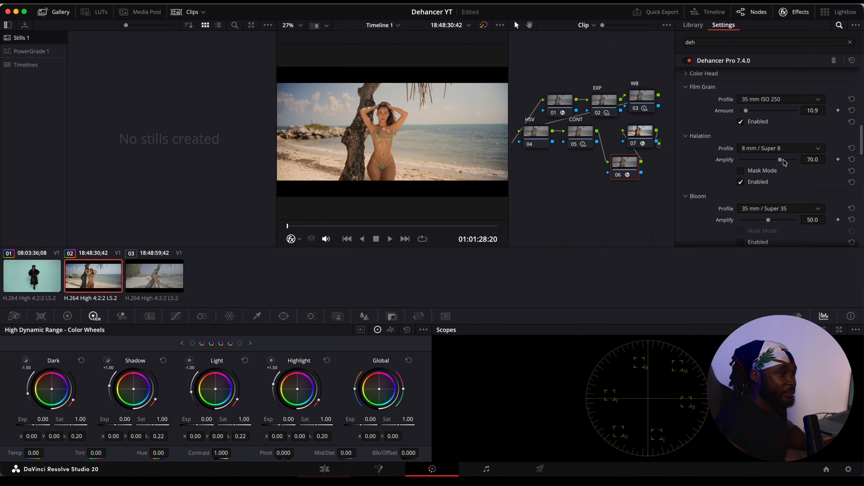
{"action": "left_click_drag", "start_coordinate": [784, 163], "coordinate": [753, 165]}
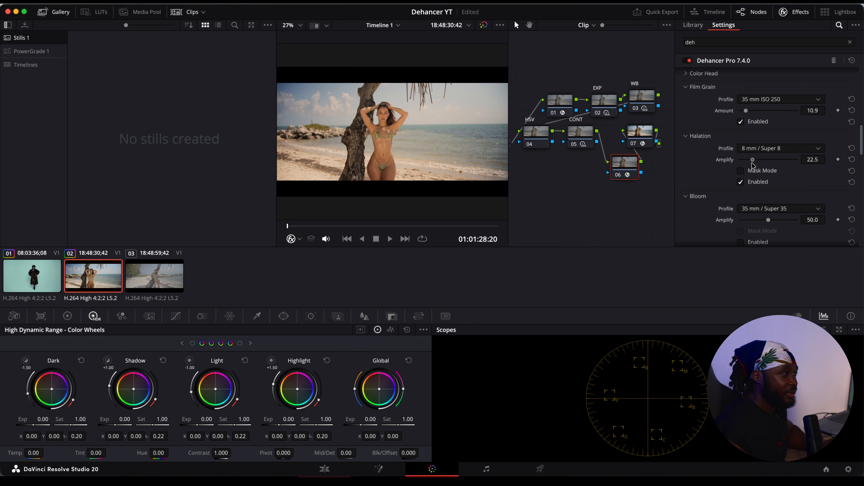
Enable Bloom with the 35 mm / Super 35 profile and compare the image with it off and on.
{"action": "scroll", "coordinate": [747, 175], "scroll_direction": "down", "scroll_amount": 3}
{"action": "left_click", "coordinate": [741, 189]}
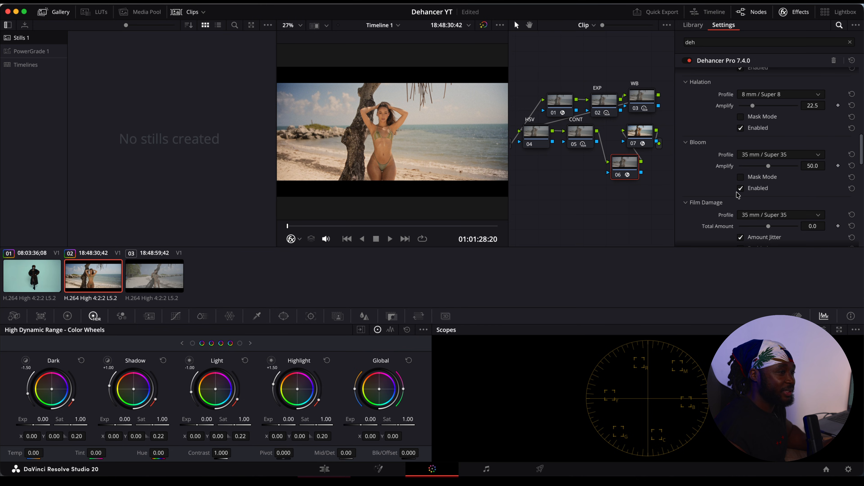
{"action": "left_click", "coordinate": [741, 188]}
{"action": "left_click", "coordinate": [742, 188]}
{"action": "left_click", "coordinate": [742, 188]}
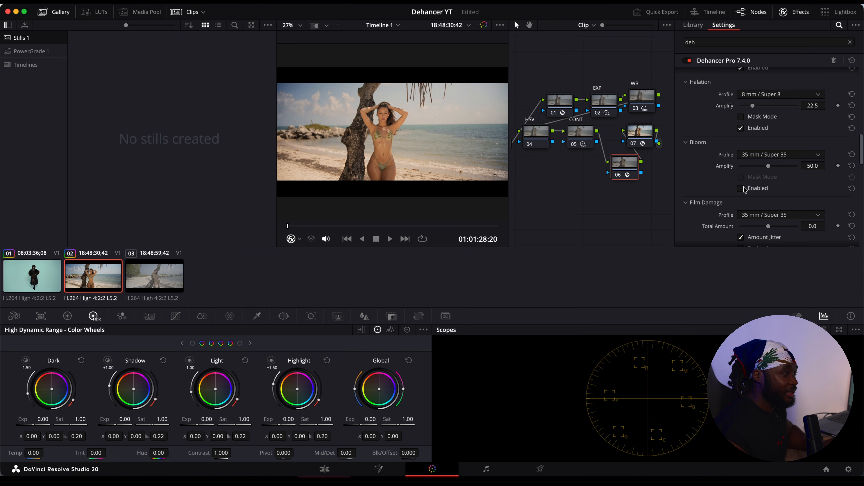
{"action": "left_click", "coordinate": [742, 189]}
{"action": "left_click", "coordinate": [744, 188]}
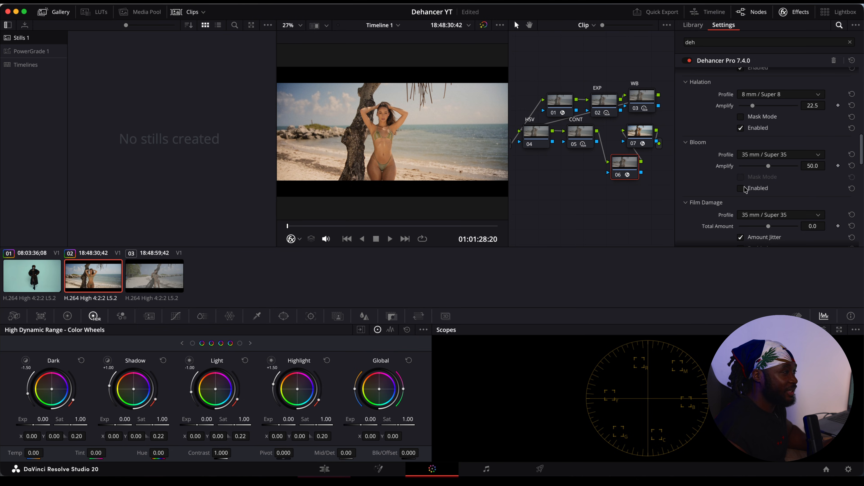
{"action": "left_click", "coordinate": [744, 188]}
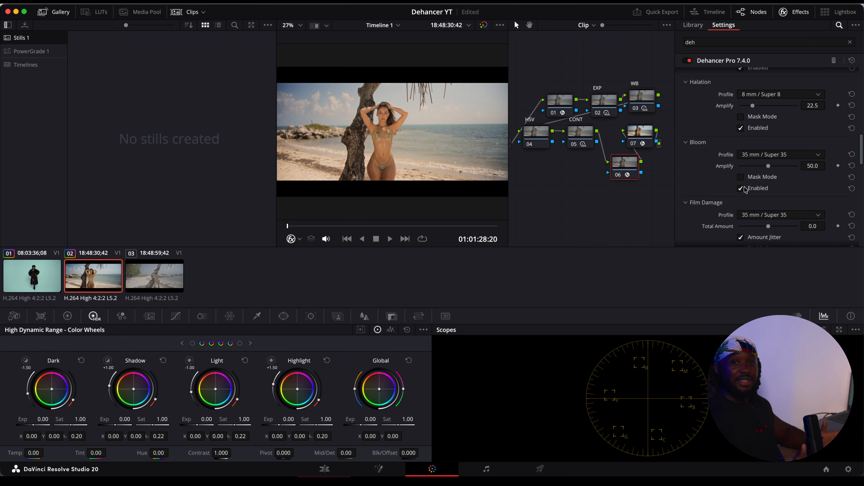
Compare the second clip with Dehancer node 06 bypassed and re-enabled.
{"action": "left_click", "coordinate": [744, 188]}
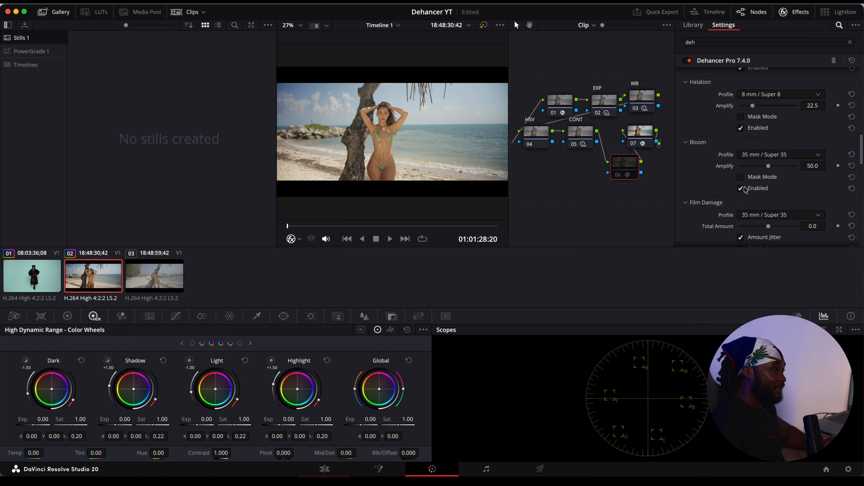
{"action": "left_click", "coordinate": [744, 188]}
{"action": "left_click", "coordinate": [744, 188]}
{"action": "left_click", "coordinate": [744, 188]}
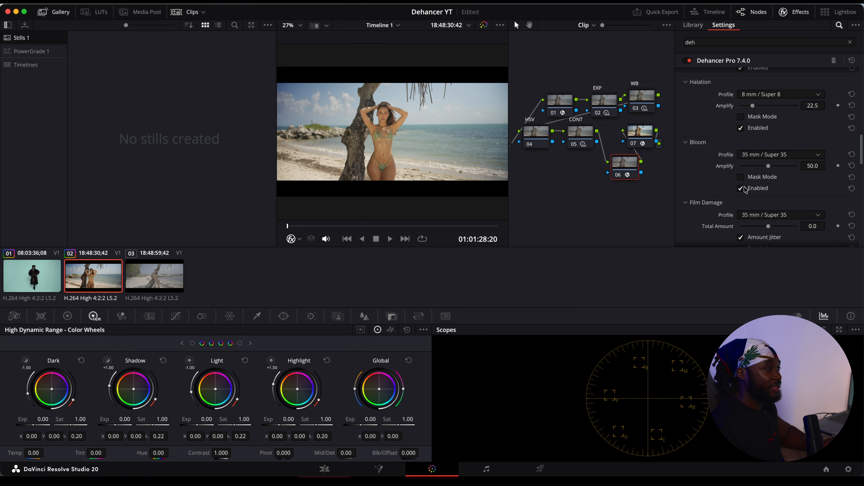
{"action": "scroll", "coordinate": [740, 190], "scroll_direction": "down", "scroll_amount": 4}
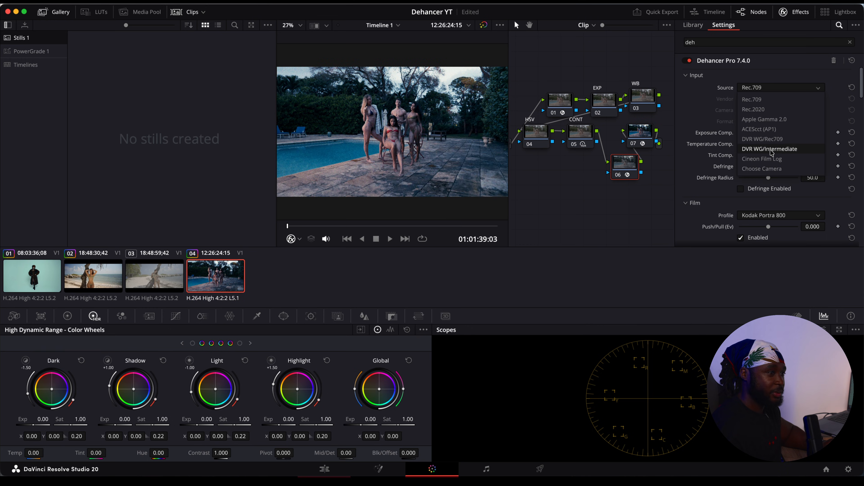
On the fourth clip's Dehancer node, set the input Source to DVR WG/Intermediate and the Film profile to Fujichrome Velvia 100.
{"action": "left_click", "coordinate": [770, 149]}
{"action": "scroll", "coordinate": [742, 156], "scroll_direction": "down", "scroll_amount": 3}
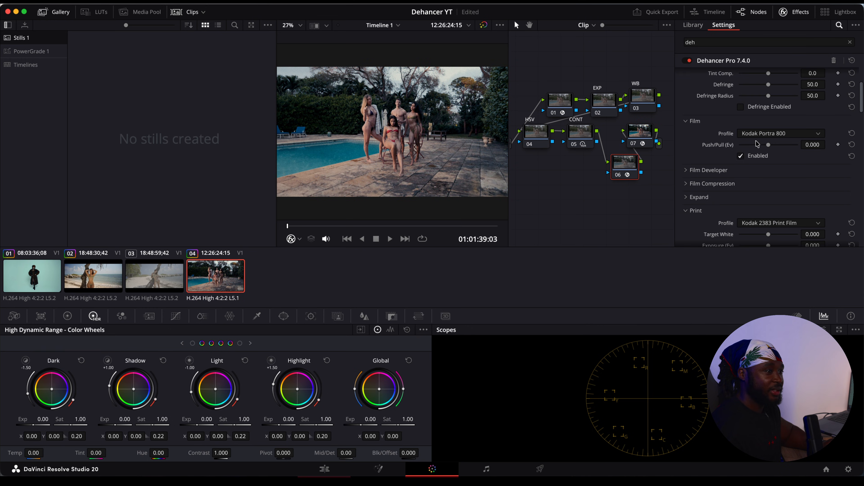
{"action": "left_click", "coordinate": [766, 133]}
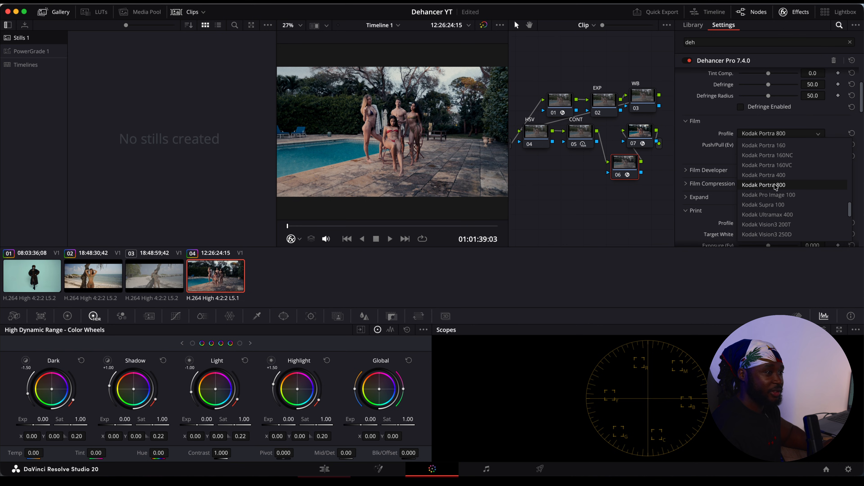
{"action": "scroll", "coordinate": [775, 187], "scroll_direction": "up", "scroll_amount": 10}
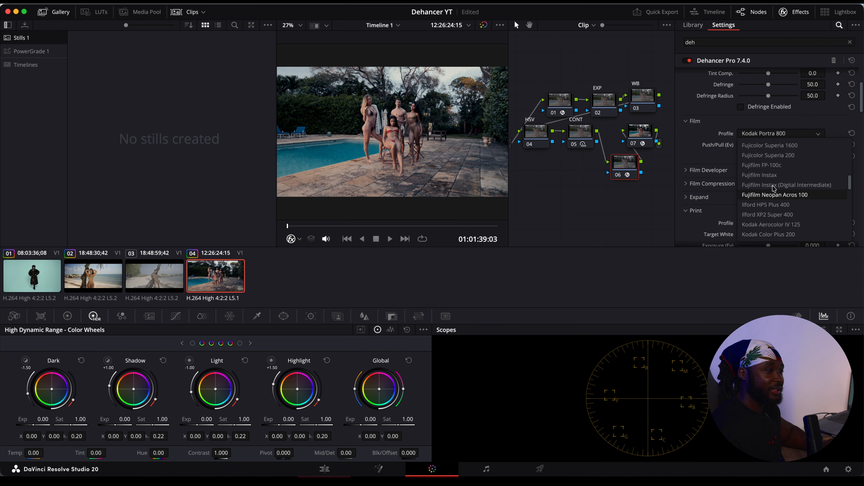
{"action": "scroll", "coordinate": [776, 184], "scroll_direction": "up", "scroll_amount": 1}
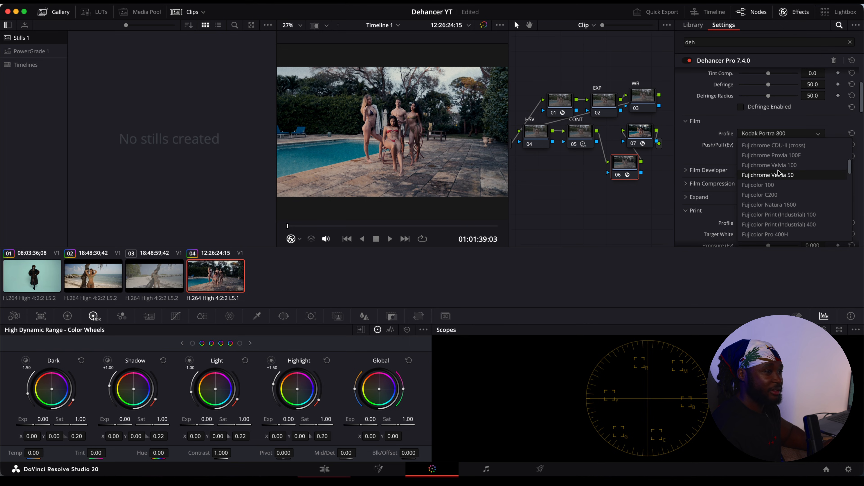
{"action": "left_click", "coordinate": [808, 168]}
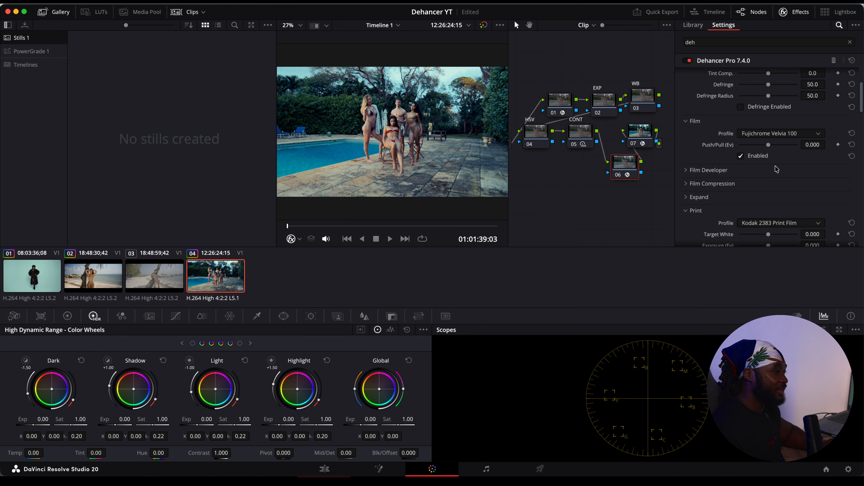
Set the fourth clip's Print profile to Fujifilm 3513 Print film.
{"action": "scroll", "coordinate": [777, 170], "scroll_direction": "down", "scroll_amount": 3}
{"action": "left_click", "coordinate": [773, 178]}
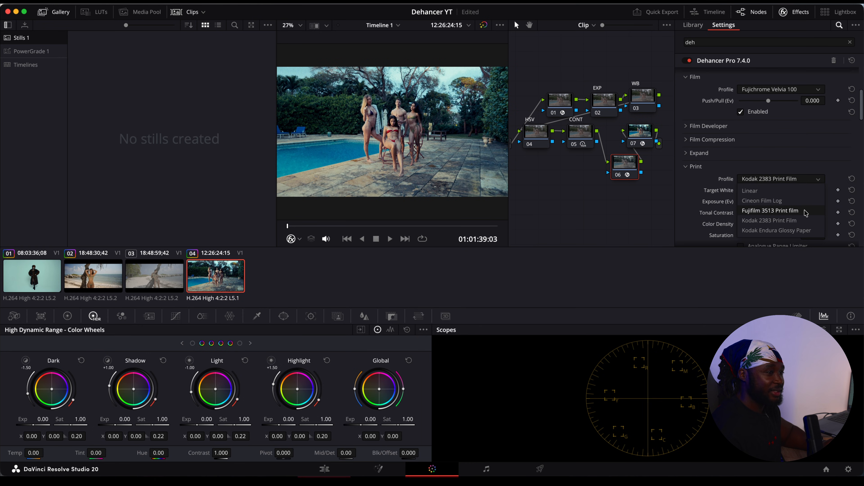
{"action": "left_click", "coordinate": [794, 211]}
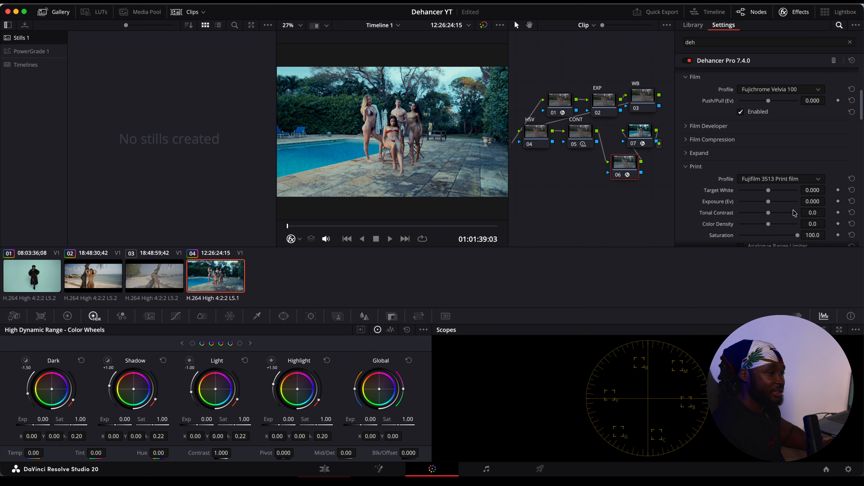
Set the Film Developer's Contrast Boost to 10.1.
{"action": "scroll", "coordinate": [779, 200], "scroll_direction": "down", "scroll_amount": 2}
{"action": "scroll", "coordinate": [777, 201], "scroll_direction": "up", "scroll_amount": 3}
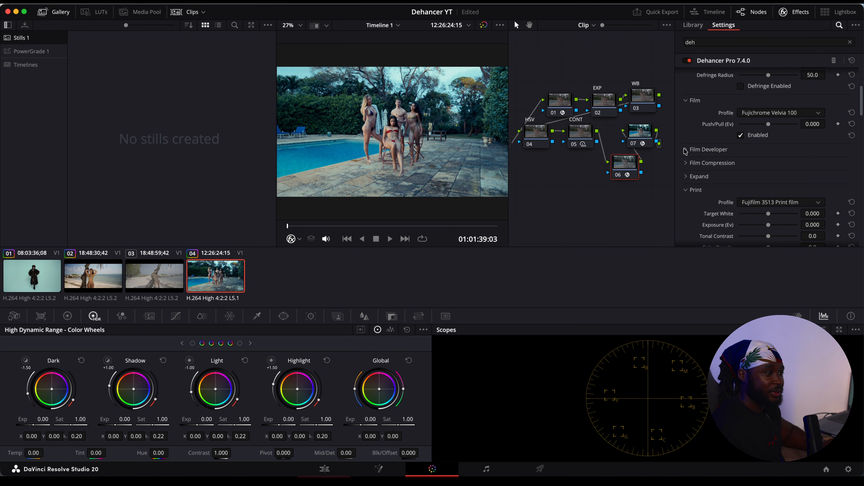
{"action": "left_click", "coordinate": [685, 149]}
{"action": "scroll", "coordinate": [718, 160], "scroll_direction": "down", "scroll_amount": 2}
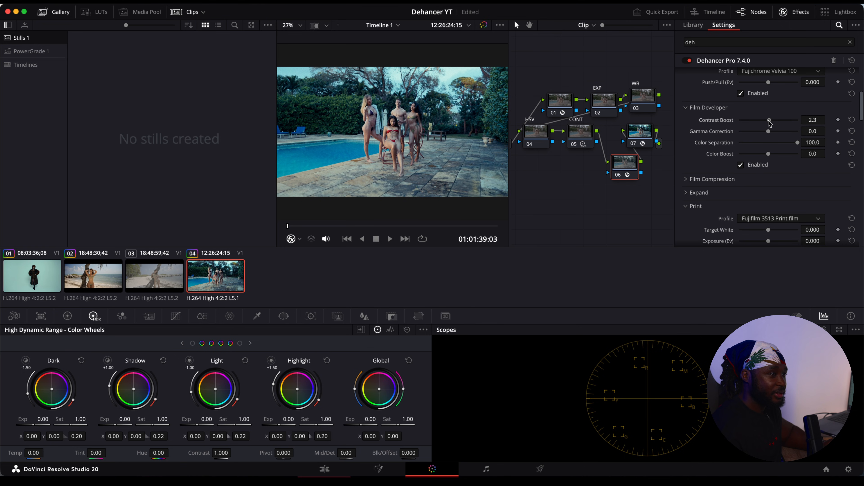
{"action": "left_click_drag", "start_coordinate": [770, 121], "coordinate": [772, 120]}
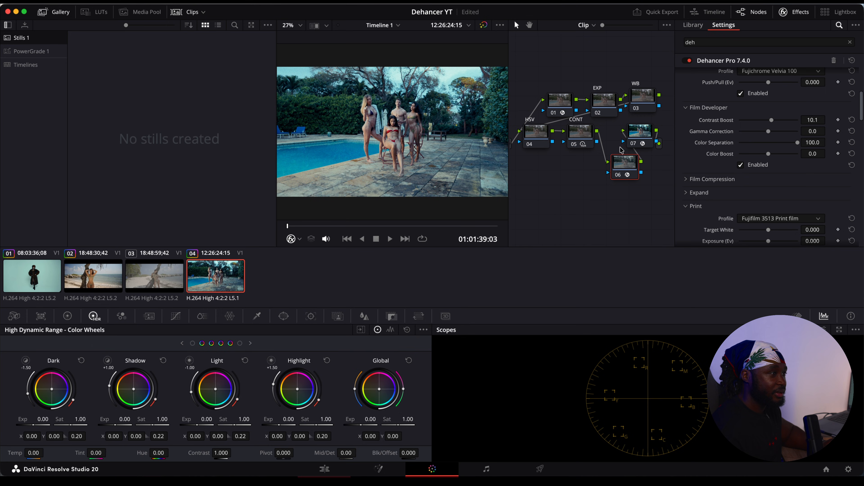
Set the Contrast of the CONT node 05 to 1.030.
{"action": "left_click", "coordinate": [573, 138]}
{"action": "key", "text": "super+d"}
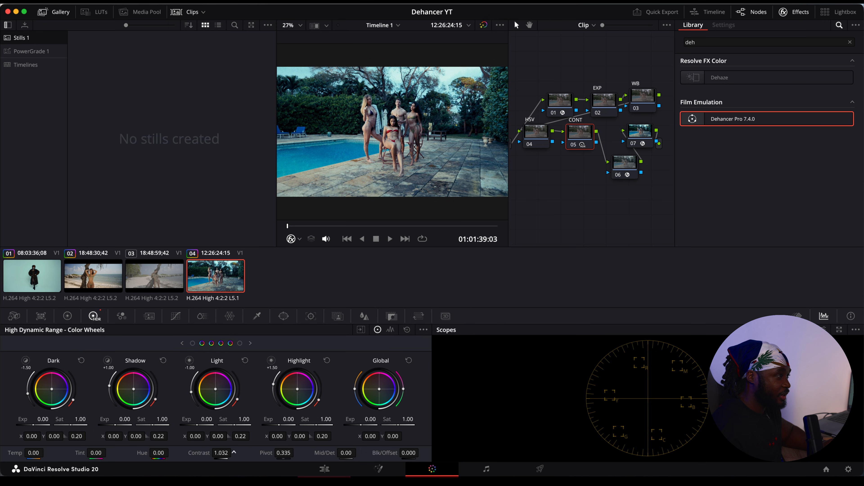
{"action": "left_click_drag", "start_coordinate": [221, 452], "coordinate": [223, 453]}
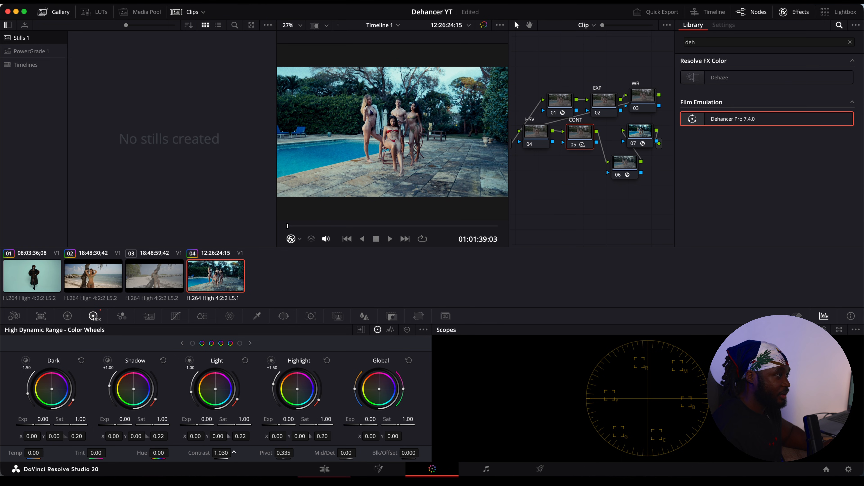
Compare the fourth clip's picture with and without Dehancer node 06.
{"action": "left_click", "coordinate": [624, 164]}
{"action": "left_click", "coordinate": [852, 120]}
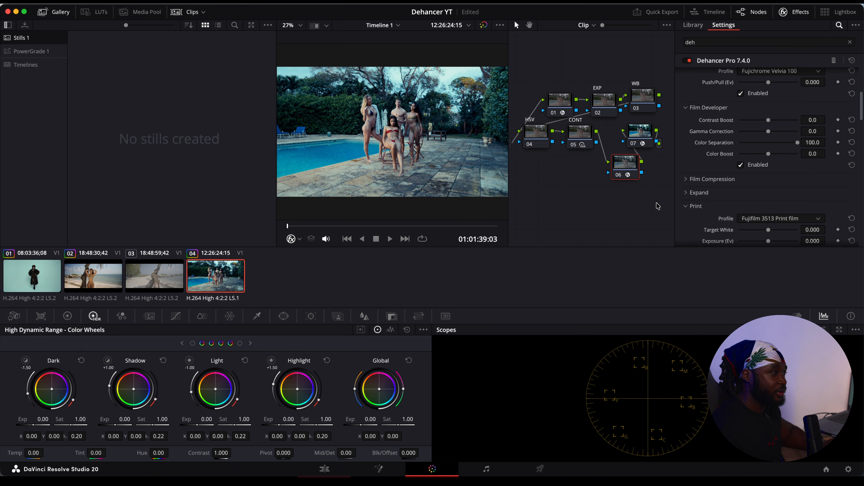
{"action": "key", "text": "ctrl+d"}
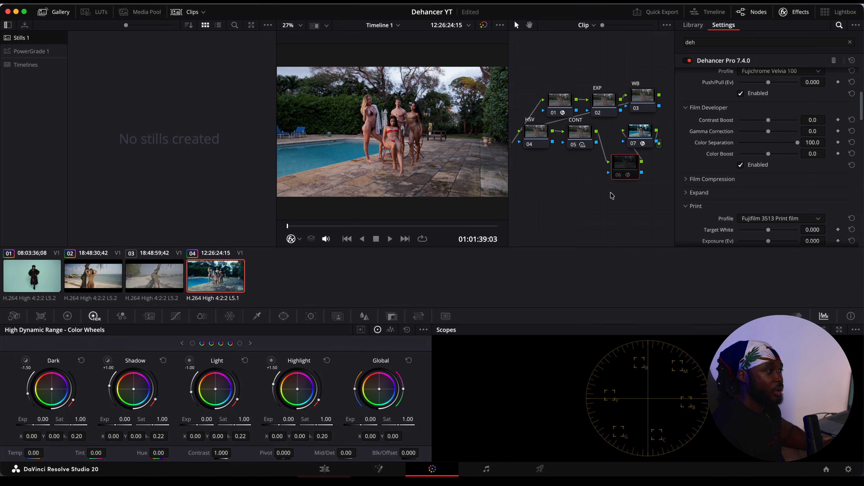
{"action": "key", "text": "ctrl+d"}
{"action": "key", "text": "ctrl+d"}
{"action": "key", "text": "ctrl+d"}
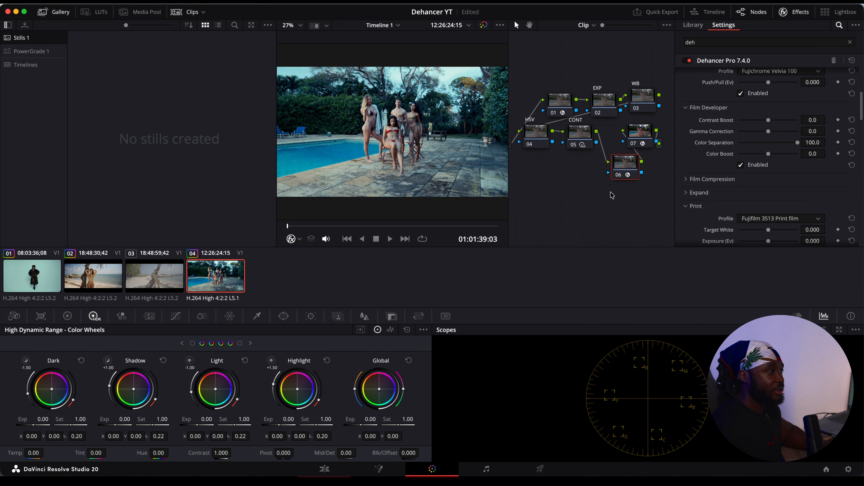
{"action": "key", "text": "ctrl+d"}
{"action": "key", "text": "ctrl+d"}
Set the Gain of the HSV node 04 to 1.12 and compare the picture with the node off and on.
{"action": "left_click", "coordinate": [538, 134]}
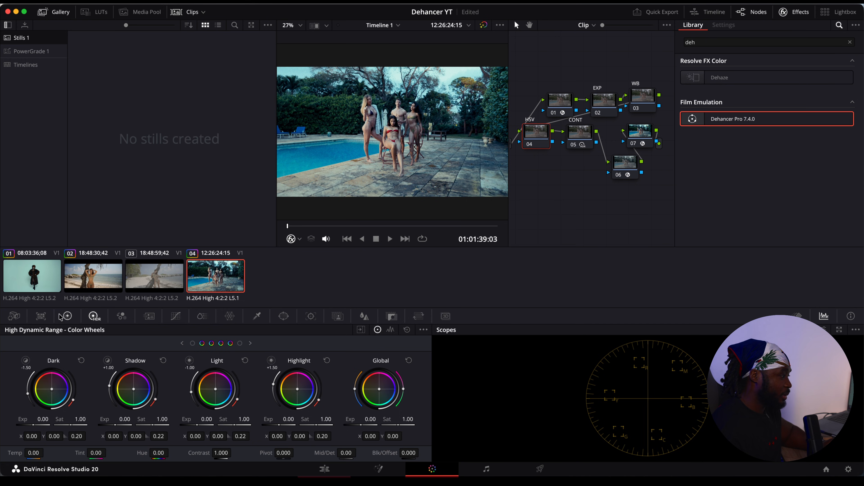
{"action": "left_click", "coordinate": [65, 316]}
{"action": "mouse_move", "coordinate": [285, 429]}
{"action": "left_mouse_down"}
{"action": "mouse_move", "coordinate": [302, 429]}
{"action": "mouse_move", "coordinate": [292, 439]}
{"action": "left_mouse_up"}
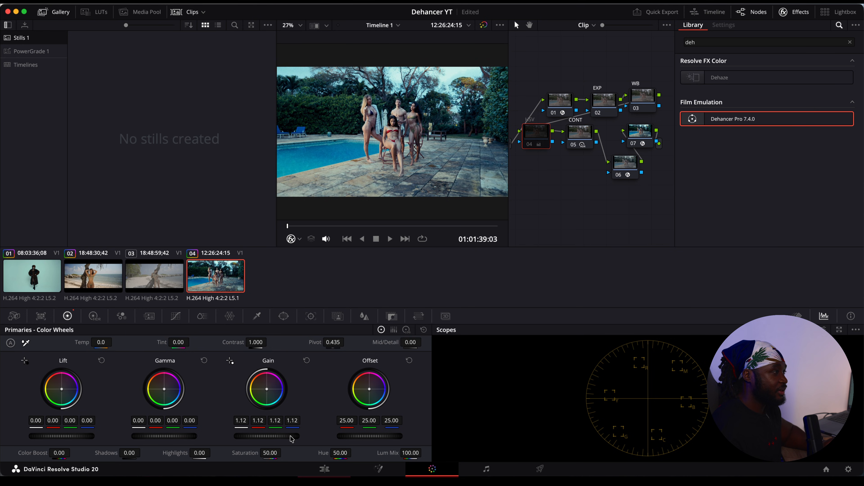
{"action": "key", "text": "ctrl+d"}
{"action": "key", "text": "ctrl+d"}
{"action": "key", "text": "ctrl+d"}
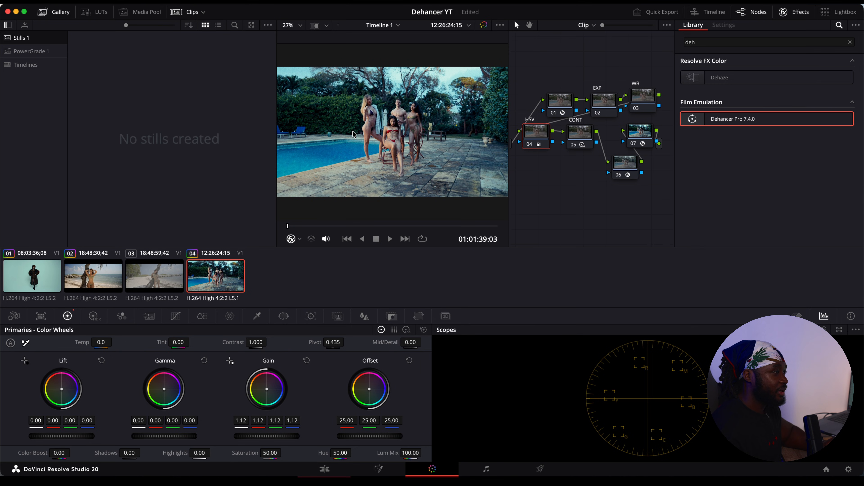
{"action": "key", "text": "super+d"}
{"action": "key", "text": "super+d"}
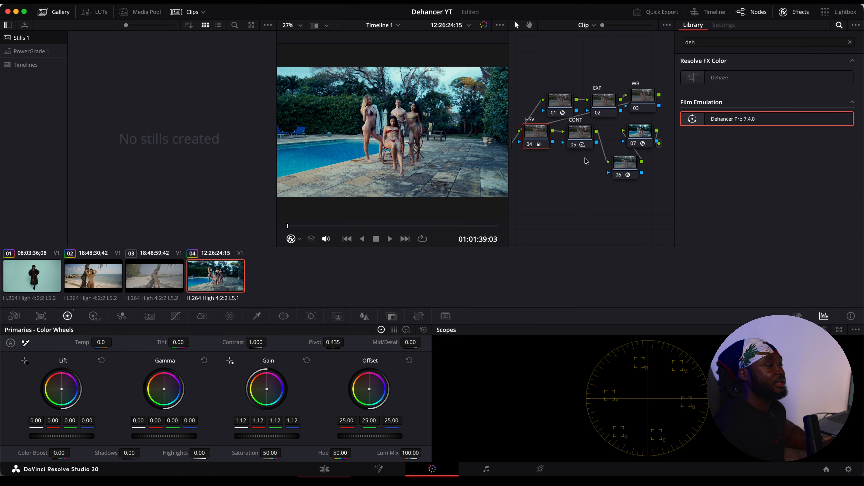
On Dehancer node 06, try the 8 mm ISO 500 Film Grain profile with an Amount of 17.1 and check the picture full screen.
{"action": "left_click_drag", "start_coordinate": [696, 126], "coordinate": [630, 165]}
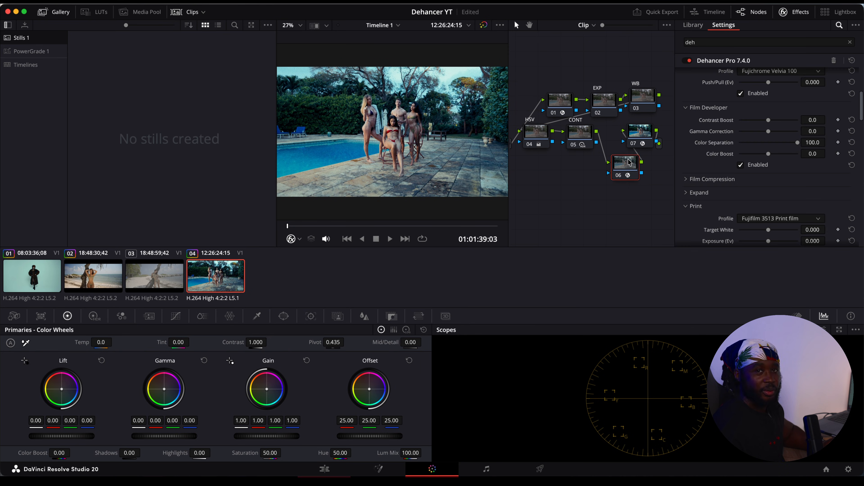
{"action": "scroll", "coordinate": [768, 128], "scroll_direction": "down", "scroll_amount": 5}
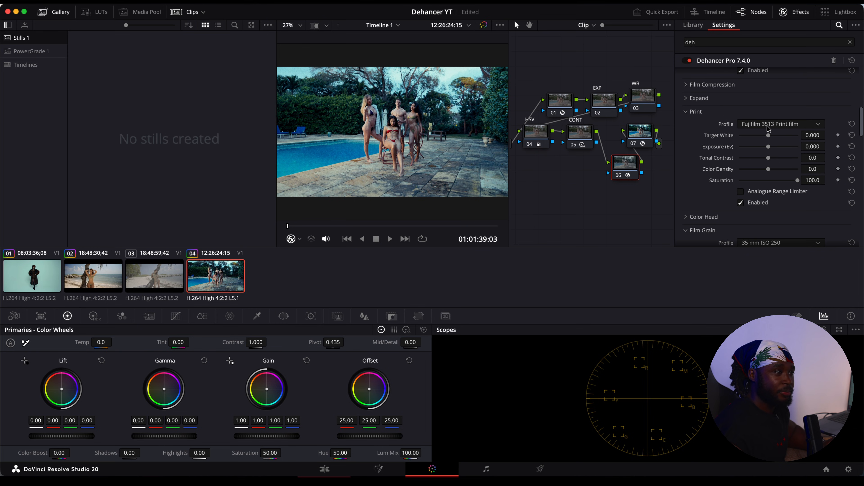
{"action": "scroll", "coordinate": [805, 148], "scroll_direction": "down", "scroll_amount": 8}
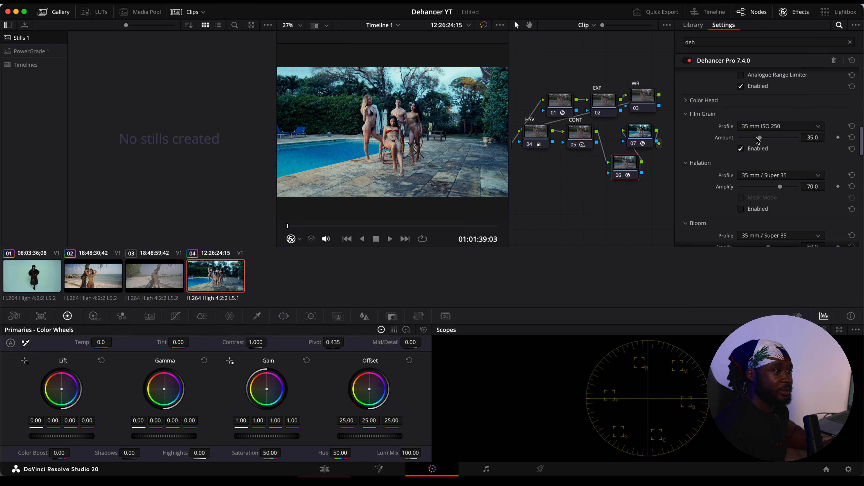
{"action": "left_click_drag", "start_coordinate": [758, 140], "coordinate": [748, 141]}
{"action": "left_click", "coordinate": [758, 127]}
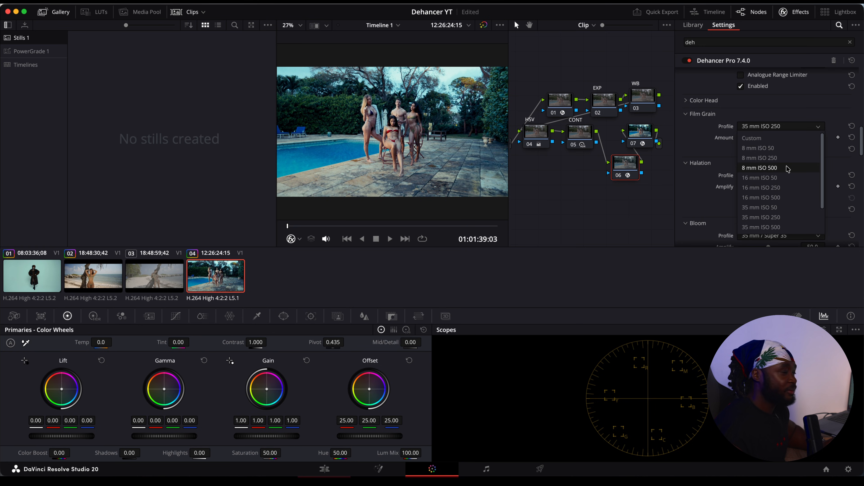
{"action": "left_click", "coordinate": [788, 169]}
{"action": "left_click_drag", "start_coordinate": [780, 137], "coordinate": [750, 138]}
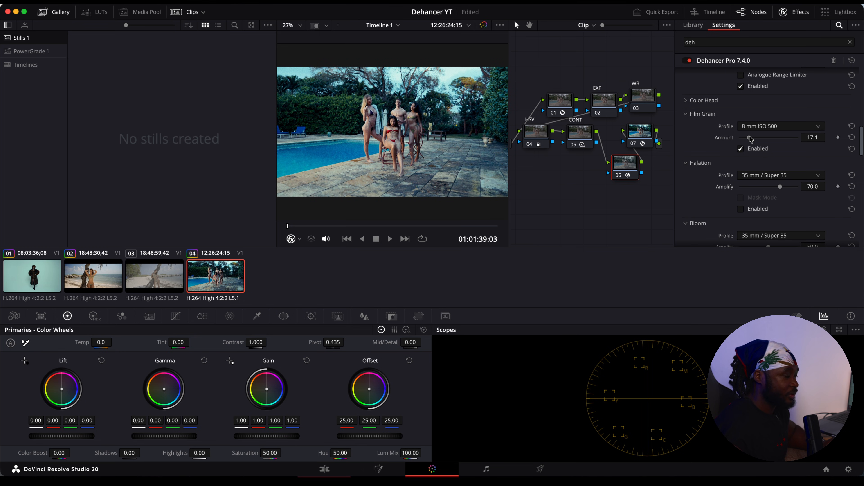
{"action": "key", "text": "super+f"}
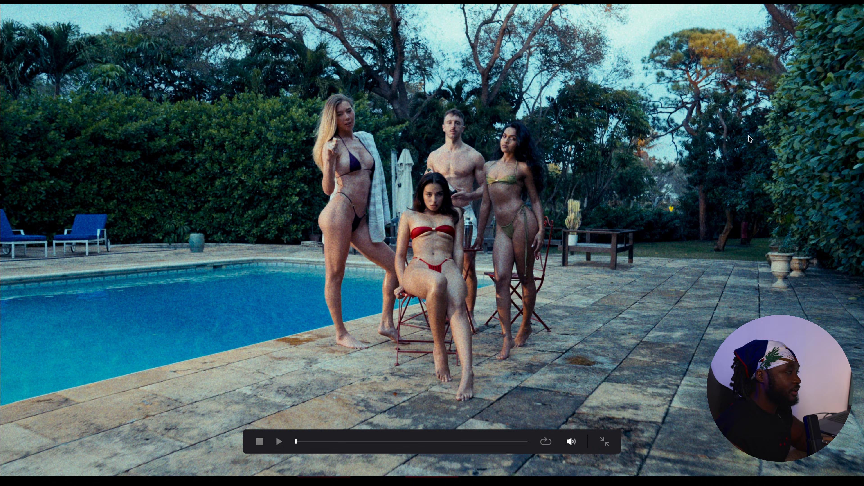
{"action": "key", "text": "super+f"}
Set the Film Grain profile to 8 mm ISO 50, check the picture full screen, and set the grain Amount to 10.1.
{"action": "left_click", "coordinate": [759, 129]}
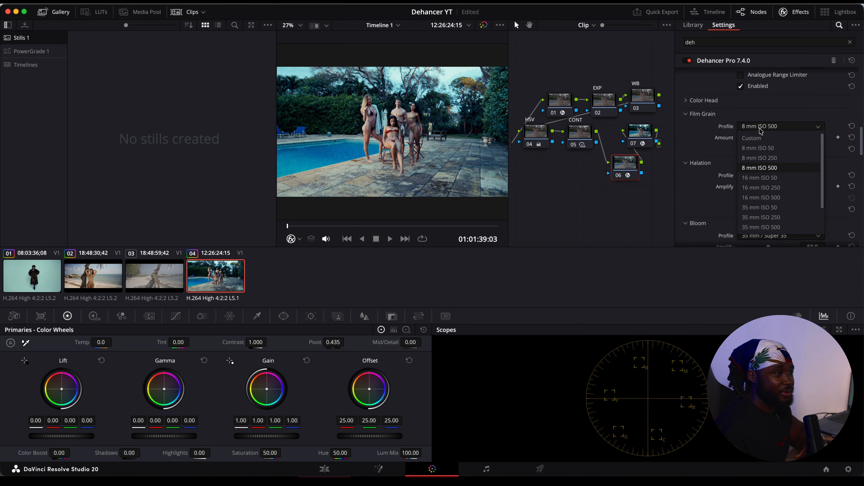
{"action": "left_click", "coordinate": [759, 147]}
{"action": "left_click_drag", "start_coordinate": [752, 137], "coordinate": [748, 137]}
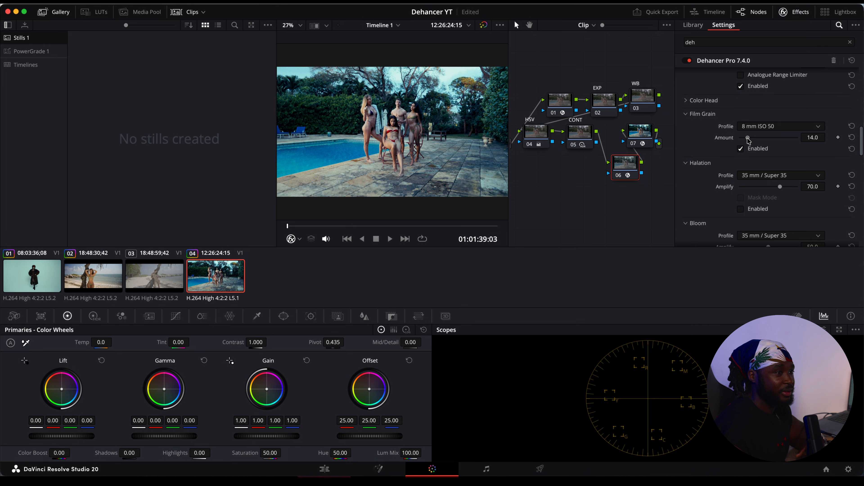
{"action": "key", "text": "super+f"}
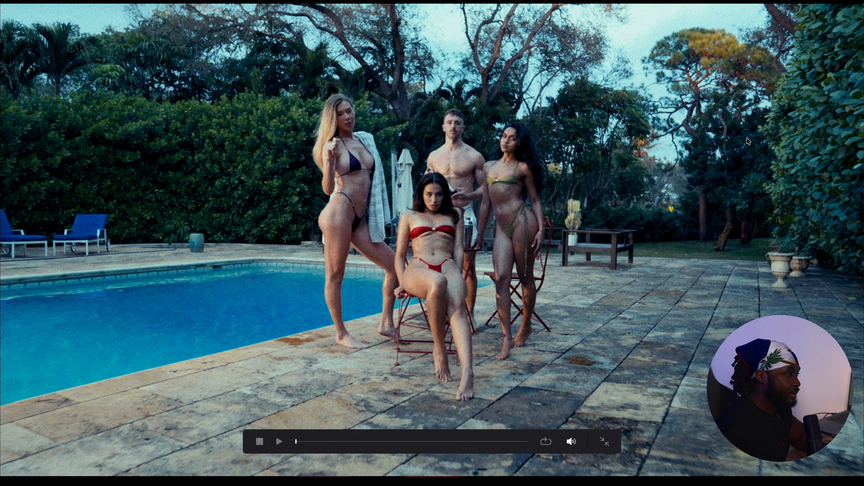
{"action": "key", "text": "super+f"}
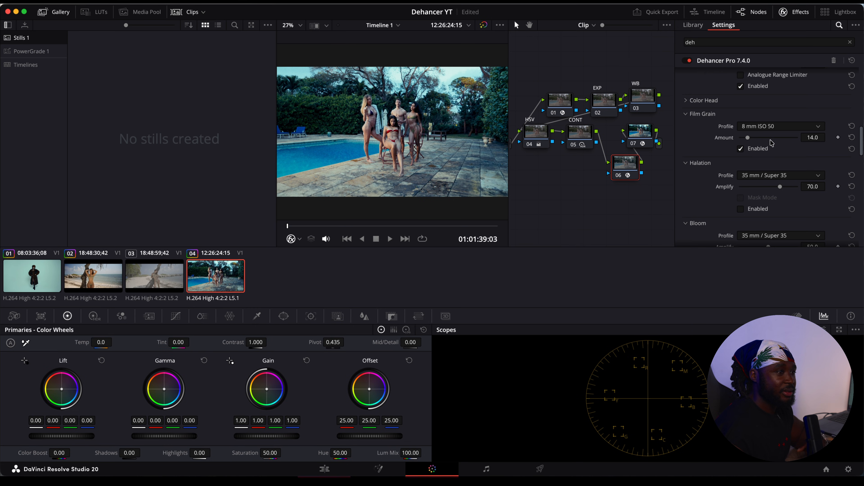
{"action": "left_click_drag", "start_coordinate": [746, 138], "coordinate": [746, 138]}
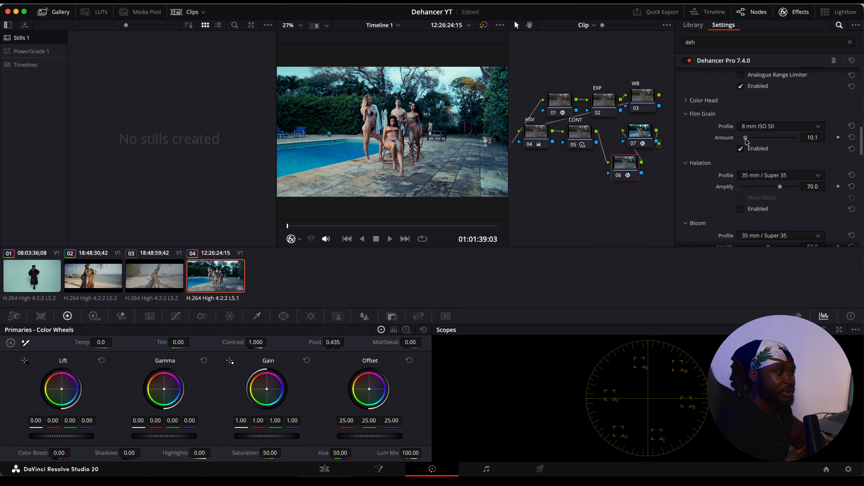
Enable the Halation and Bloom effects on Dehancer node 06.
{"action": "scroll", "coordinate": [750, 143], "scroll_direction": "down", "scroll_amount": 2}
{"action": "left_click", "coordinate": [741, 176]}
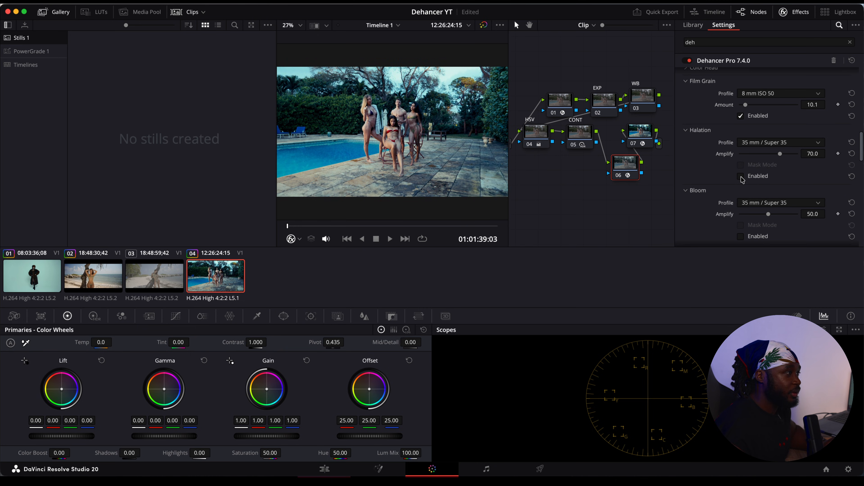
{"action": "scroll", "coordinate": [746, 174], "scroll_direction": "down", "scroll_amount": 3}
{"action": "left_click", "coordinate": [751, 168]}
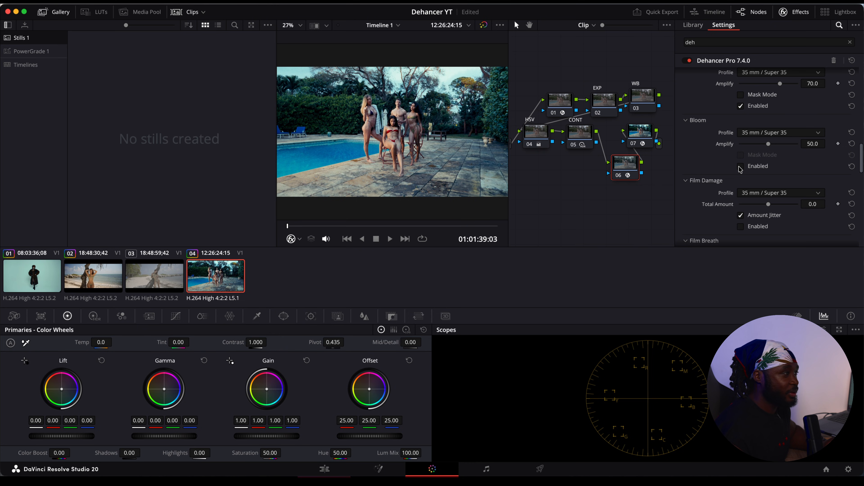
Set the Bloom profile to 8 mm / Super 8 and its Amplify to 40.3.
{"action": "left_click", "coordinate": [770, 132]}
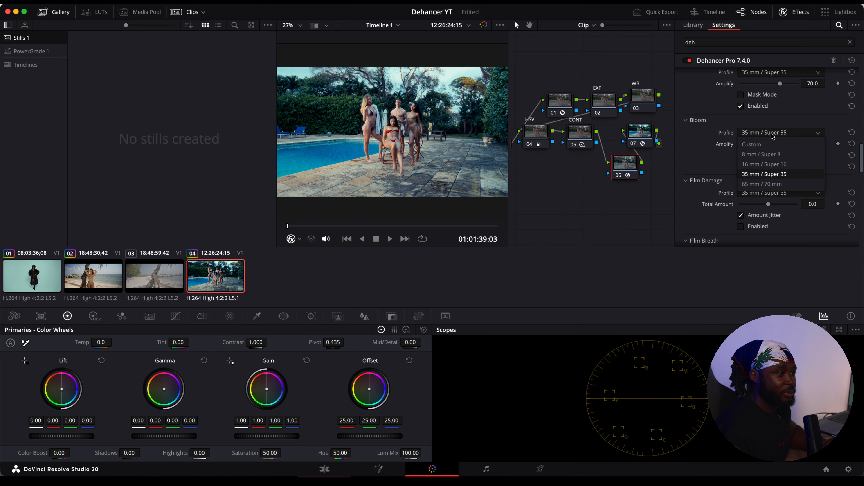
{"action": "left_click", "coordinate": [771, 155]}
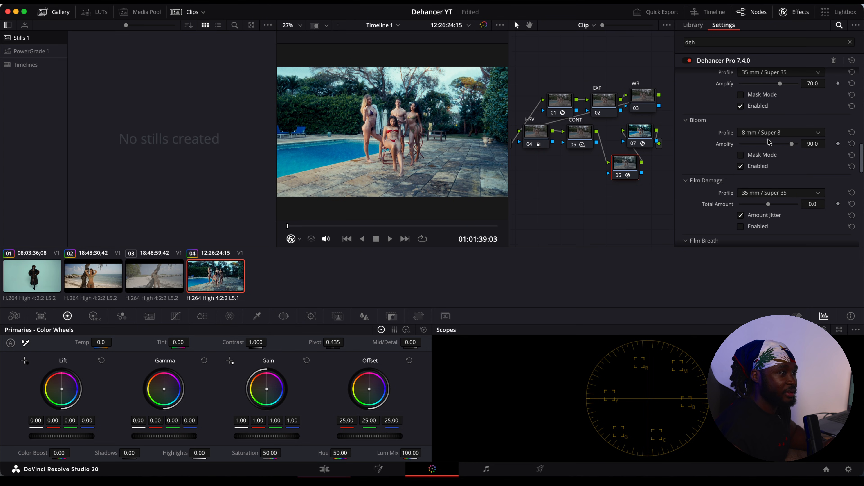
{"action": "left_click_drag", "start_coordinate": [792, 143], "coordinate": [764, 144]}
Look through the Film Damage, Film Breath, Gate Weave and Overscan settings of Dehancer node 06.
{"action": "scroll", "coordinate": [732, 182], "scroll_direction": "down", "scroll_amount": 2}
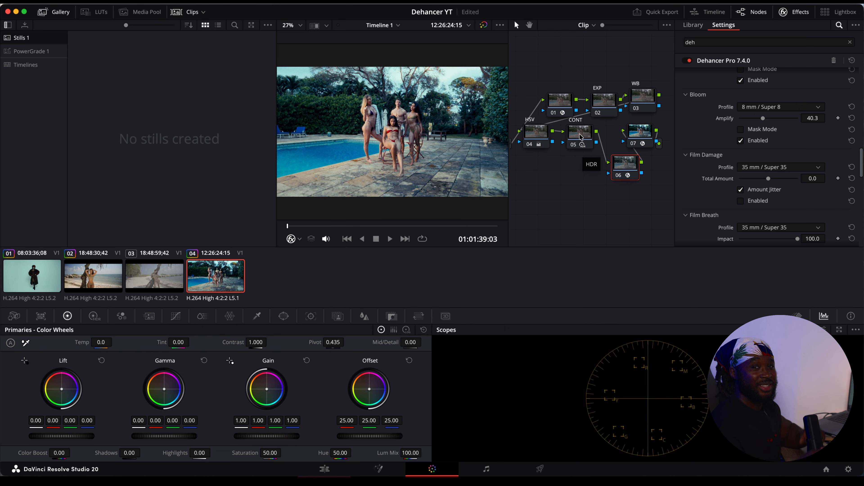
{"action": "scroll", "coordinate": [712, 138], "scroll_direction": "down", "scroll_amount": 5}
{"action": "scroll", "coordinate": [712, 138], "scroll_direction": "up", "scroll_amount": 4}
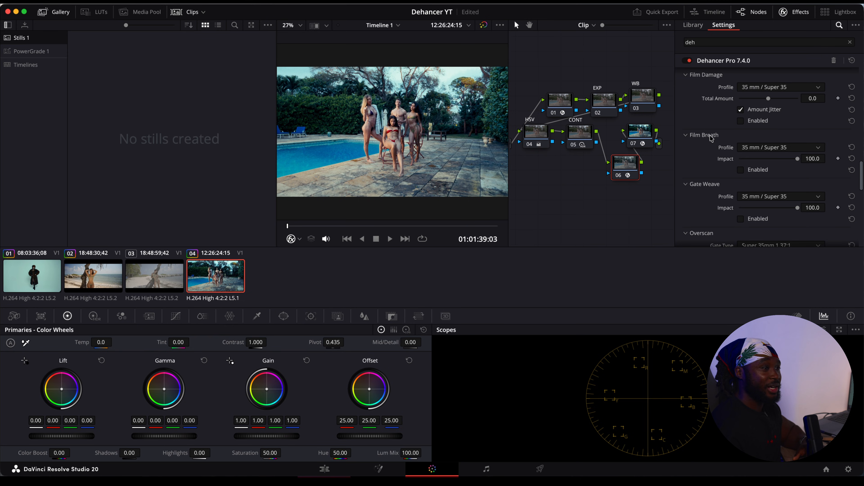
{"action": "scroll", "coordinate": [712, 138], "scroll_direction": "down", "scroll_amount": 1}
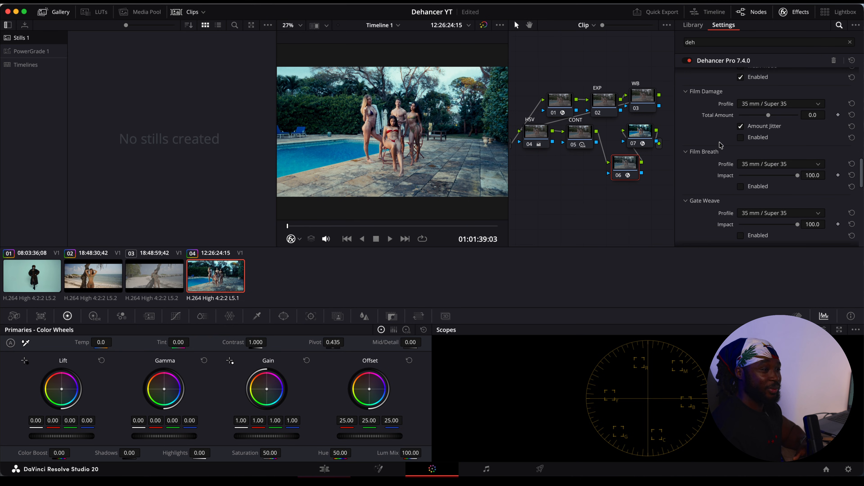
{"action": "scroll", "coordinate": [707, 153], "scroll_direction": "down", "scroll_amount": 3}
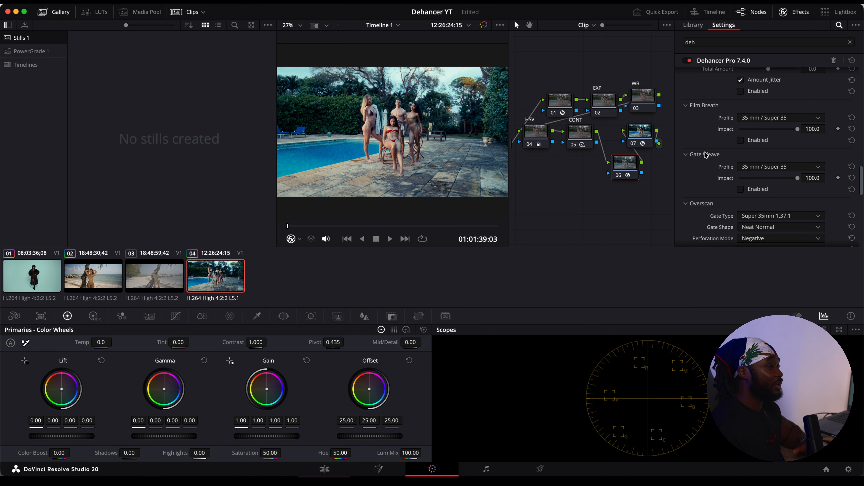